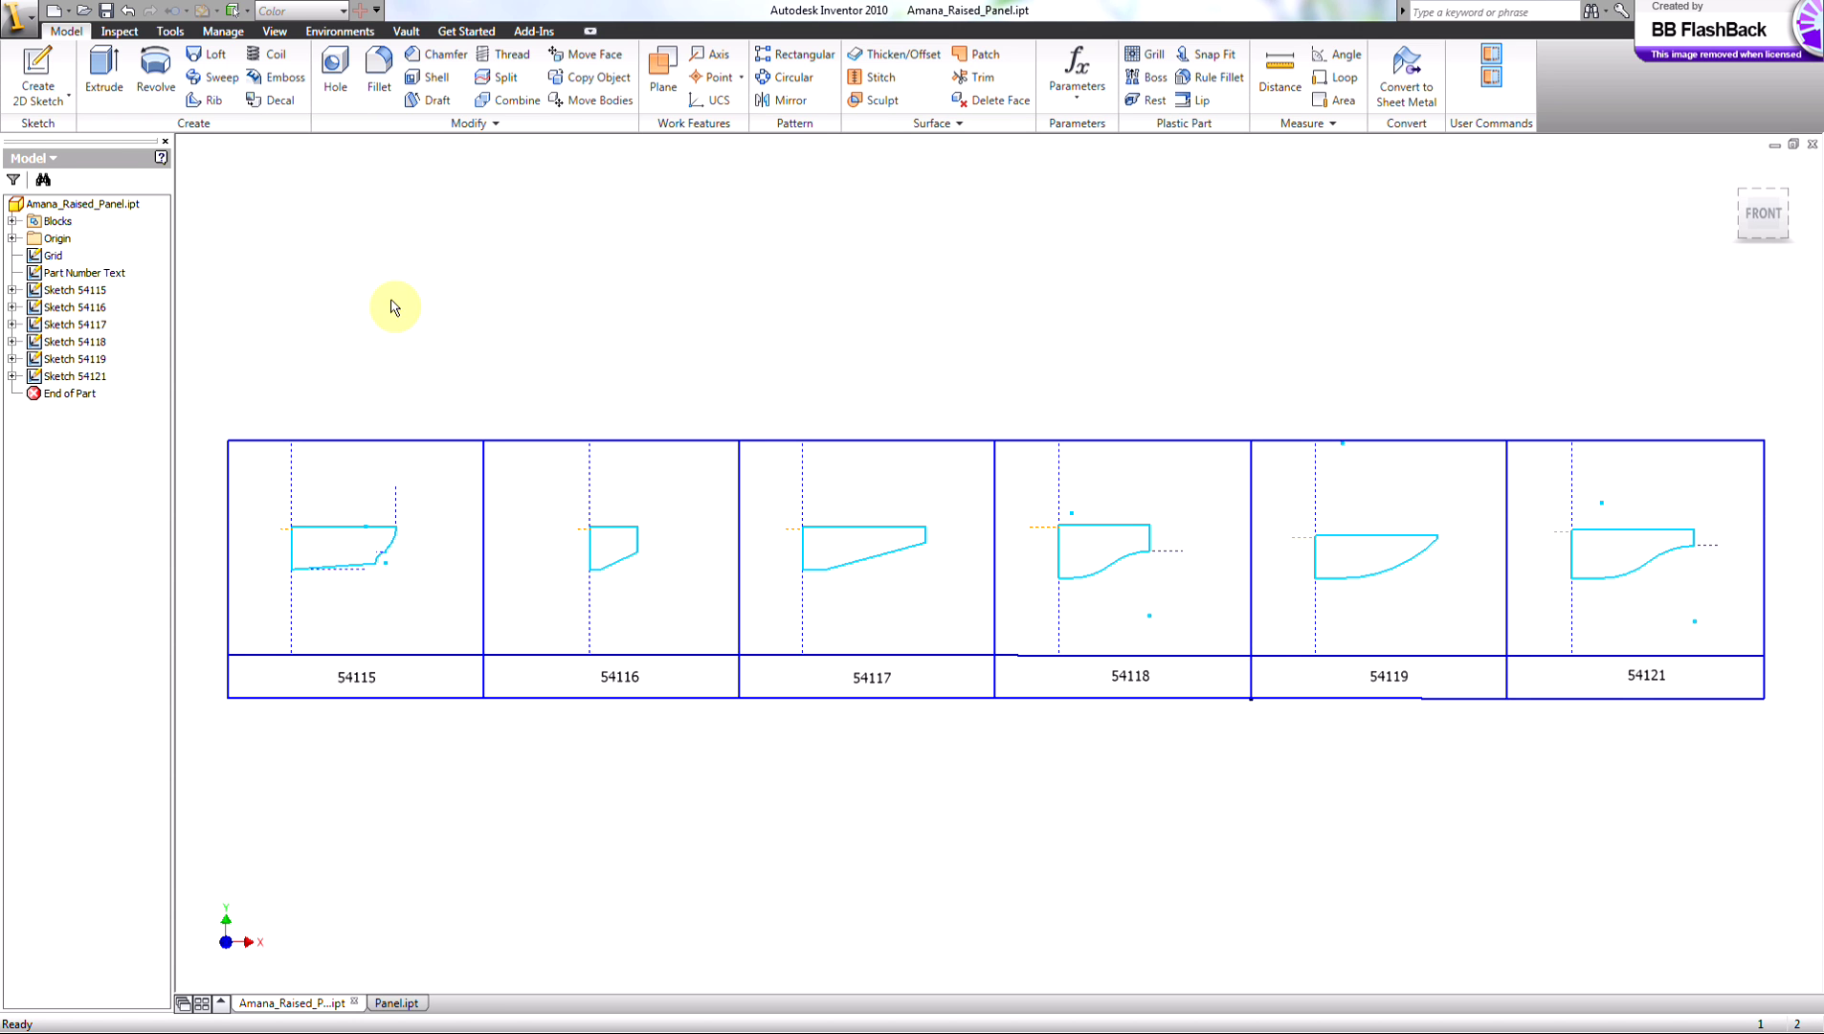
Examine the Amana Tool web page for classical raised panel router bit 54115, and return to the Inventor part
mouse_move(529, 334)
middle_mouse_down()
mouse_move(603, 351)
mouse_move(489, 335)
middle_mouse_up()
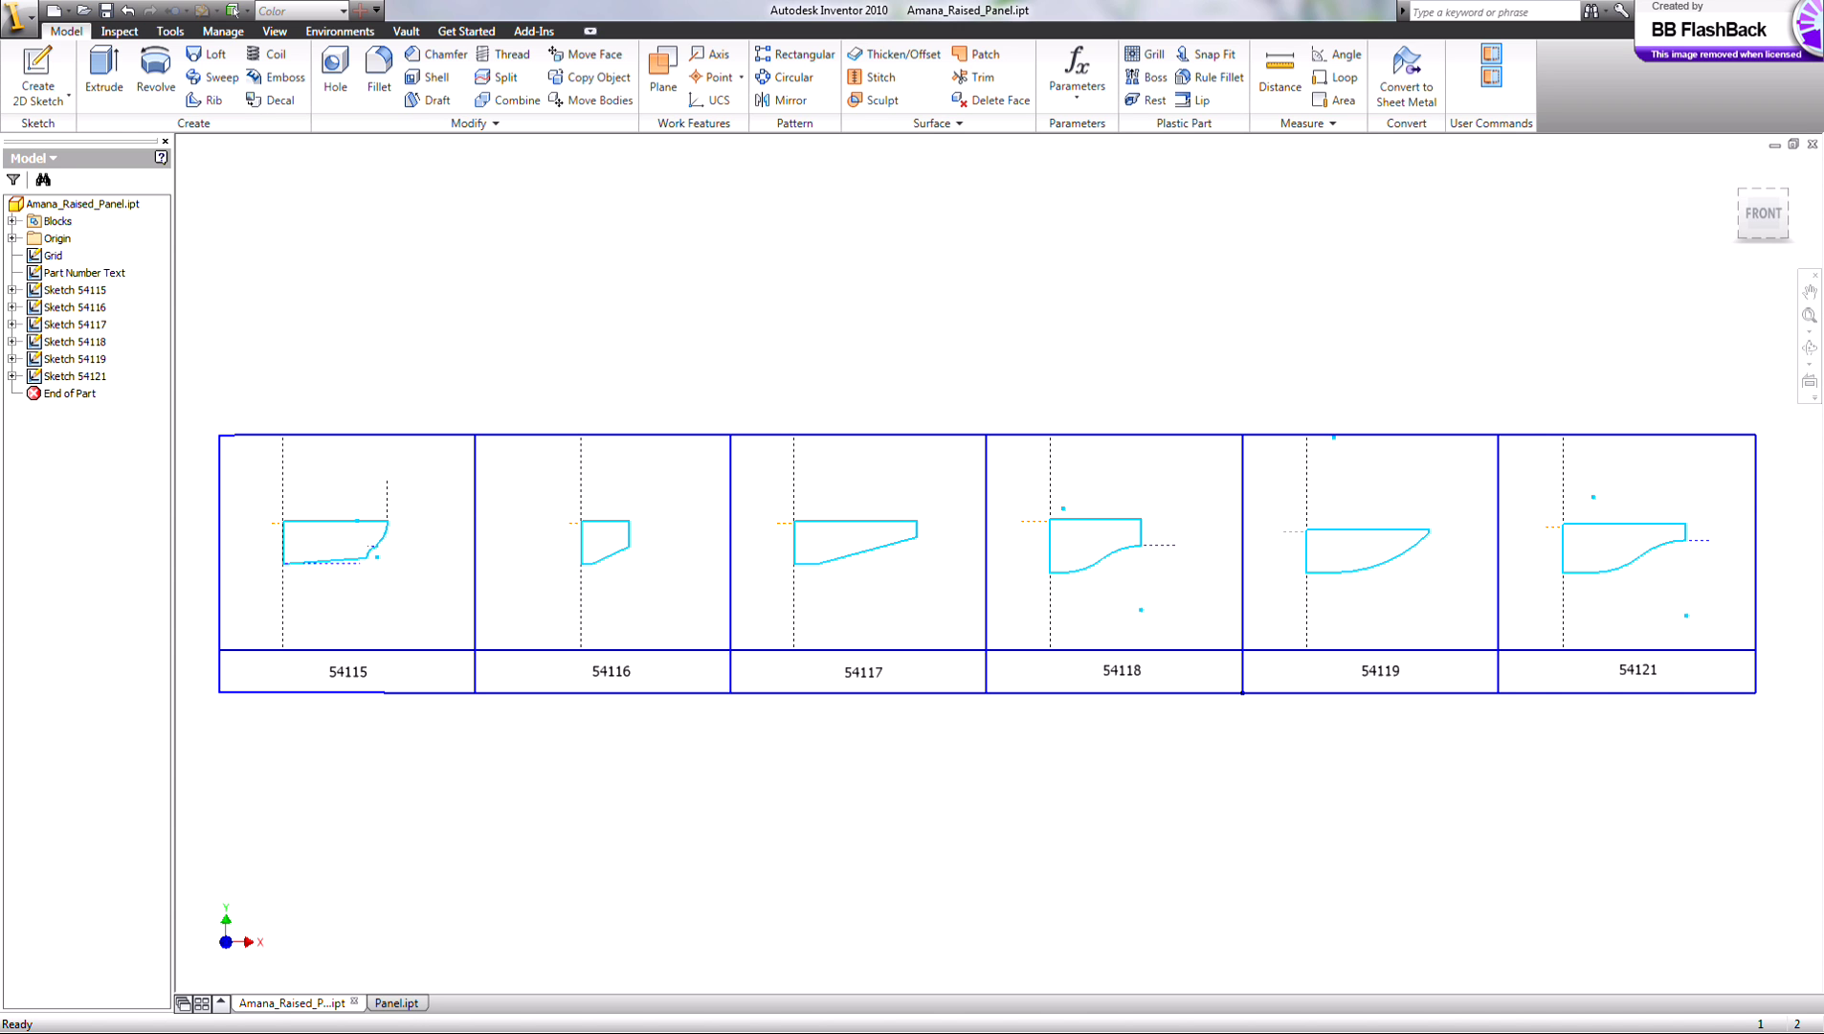
key("alt+Tab")
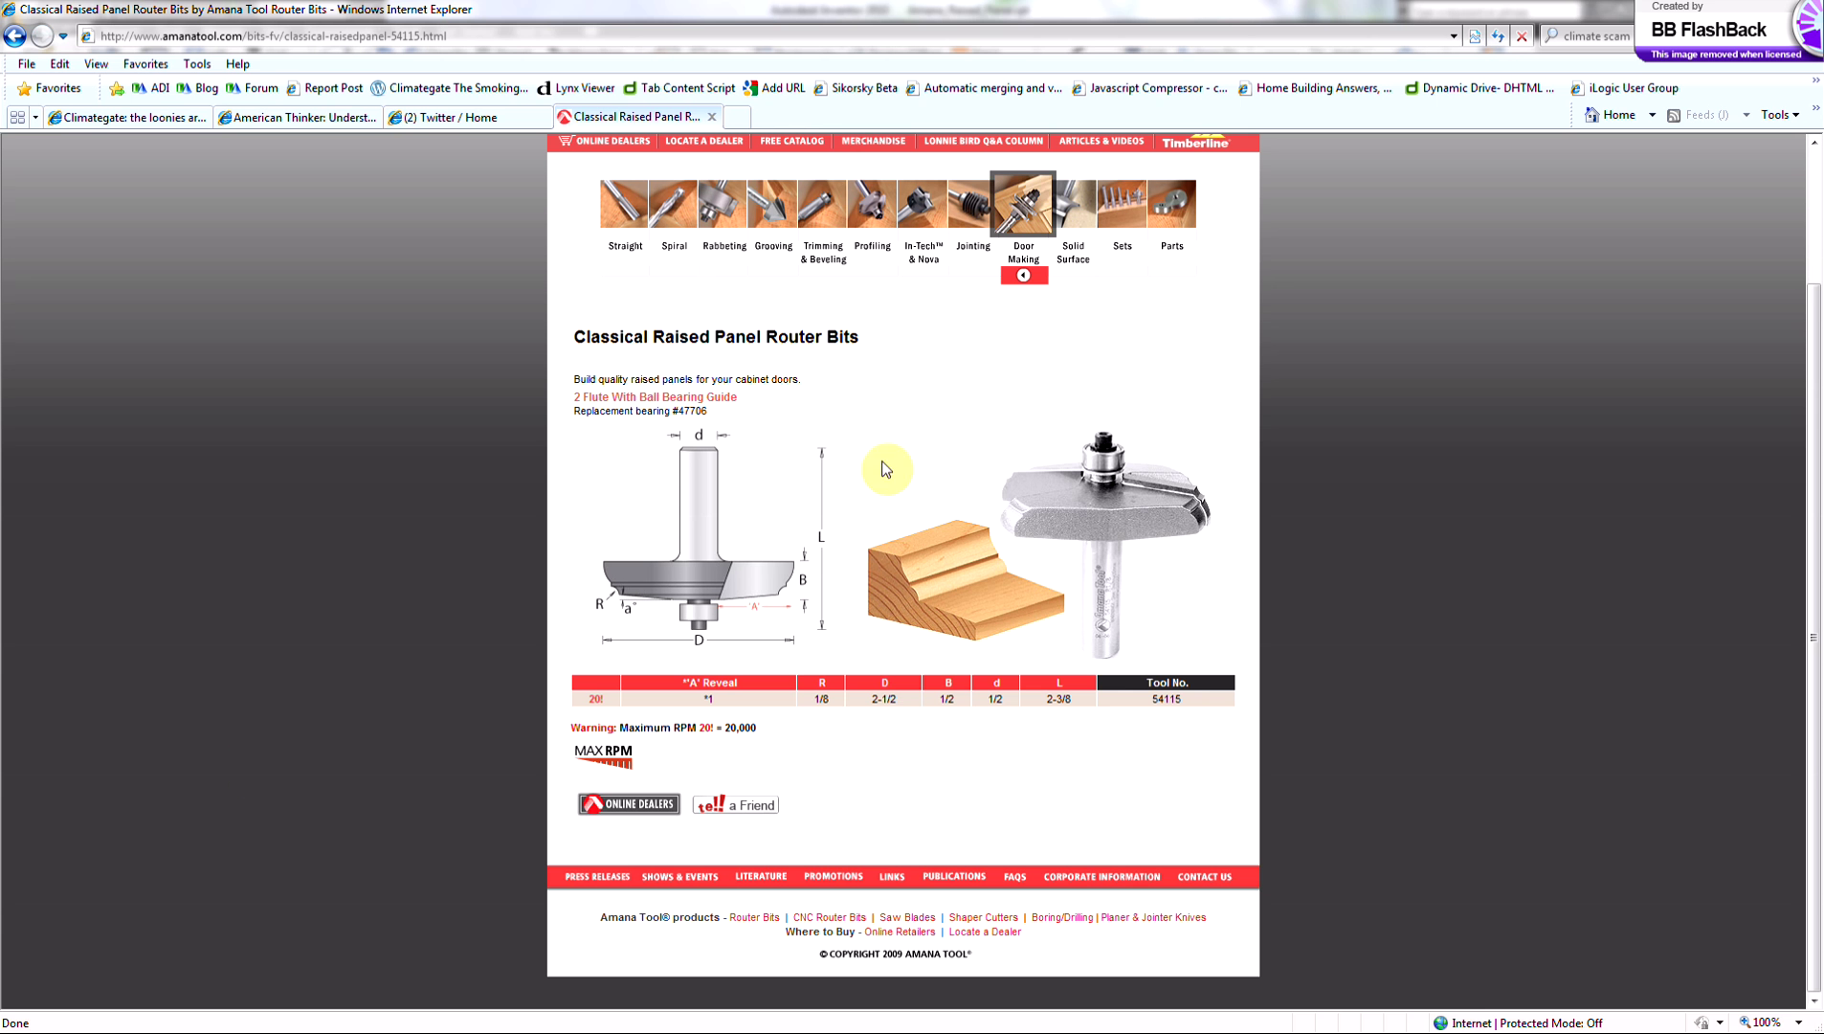
scroll(868, 479, "up", 3)
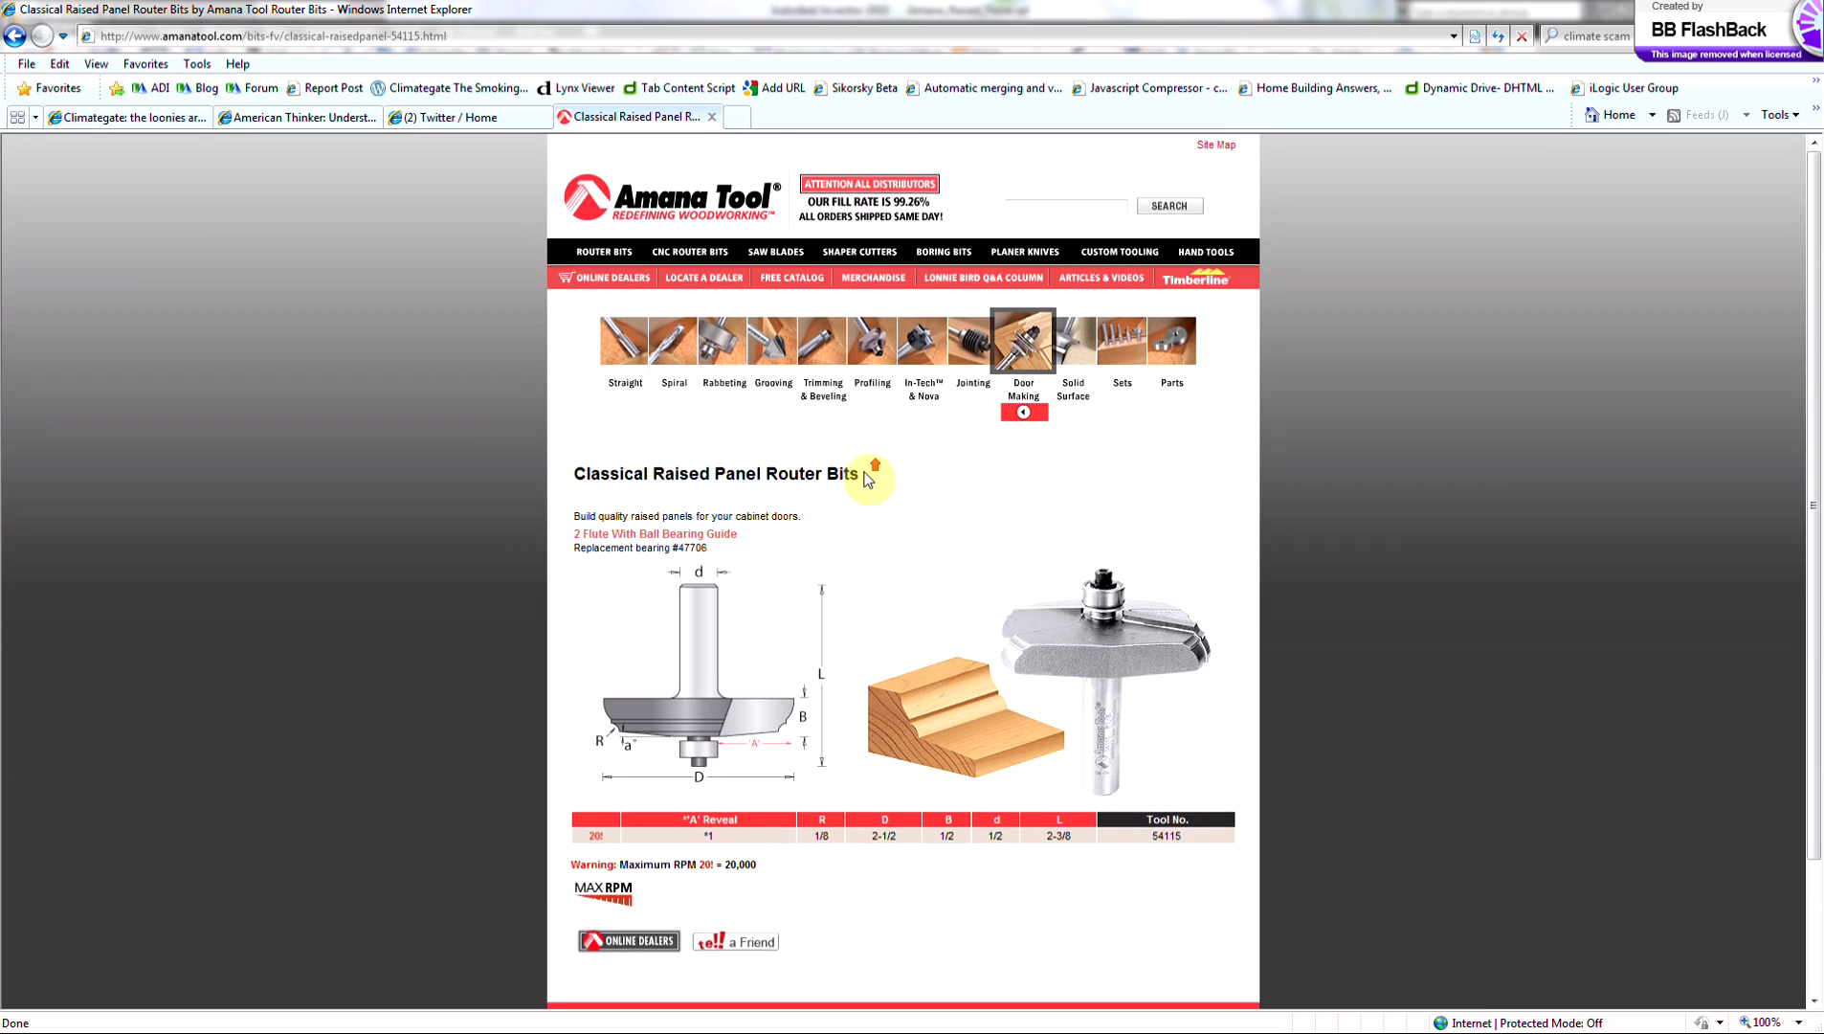
scroll(948, 540, "down", 3)
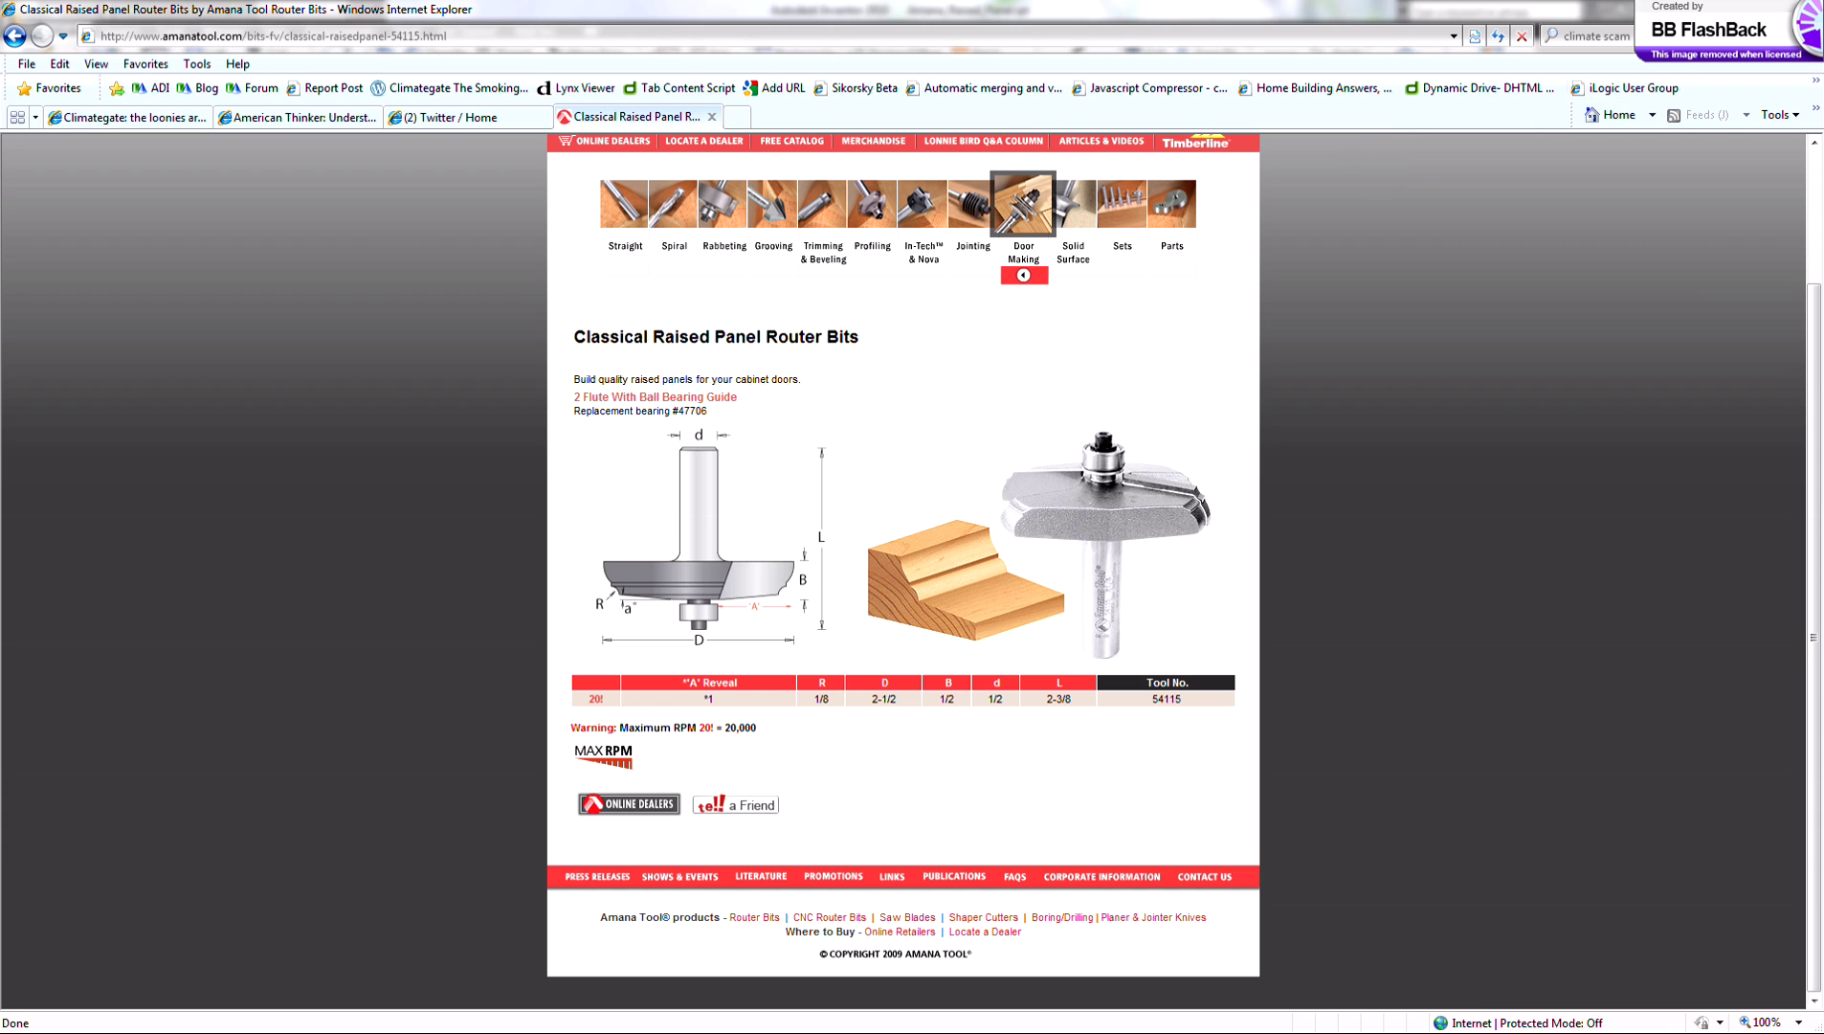
key("alt+Tab")
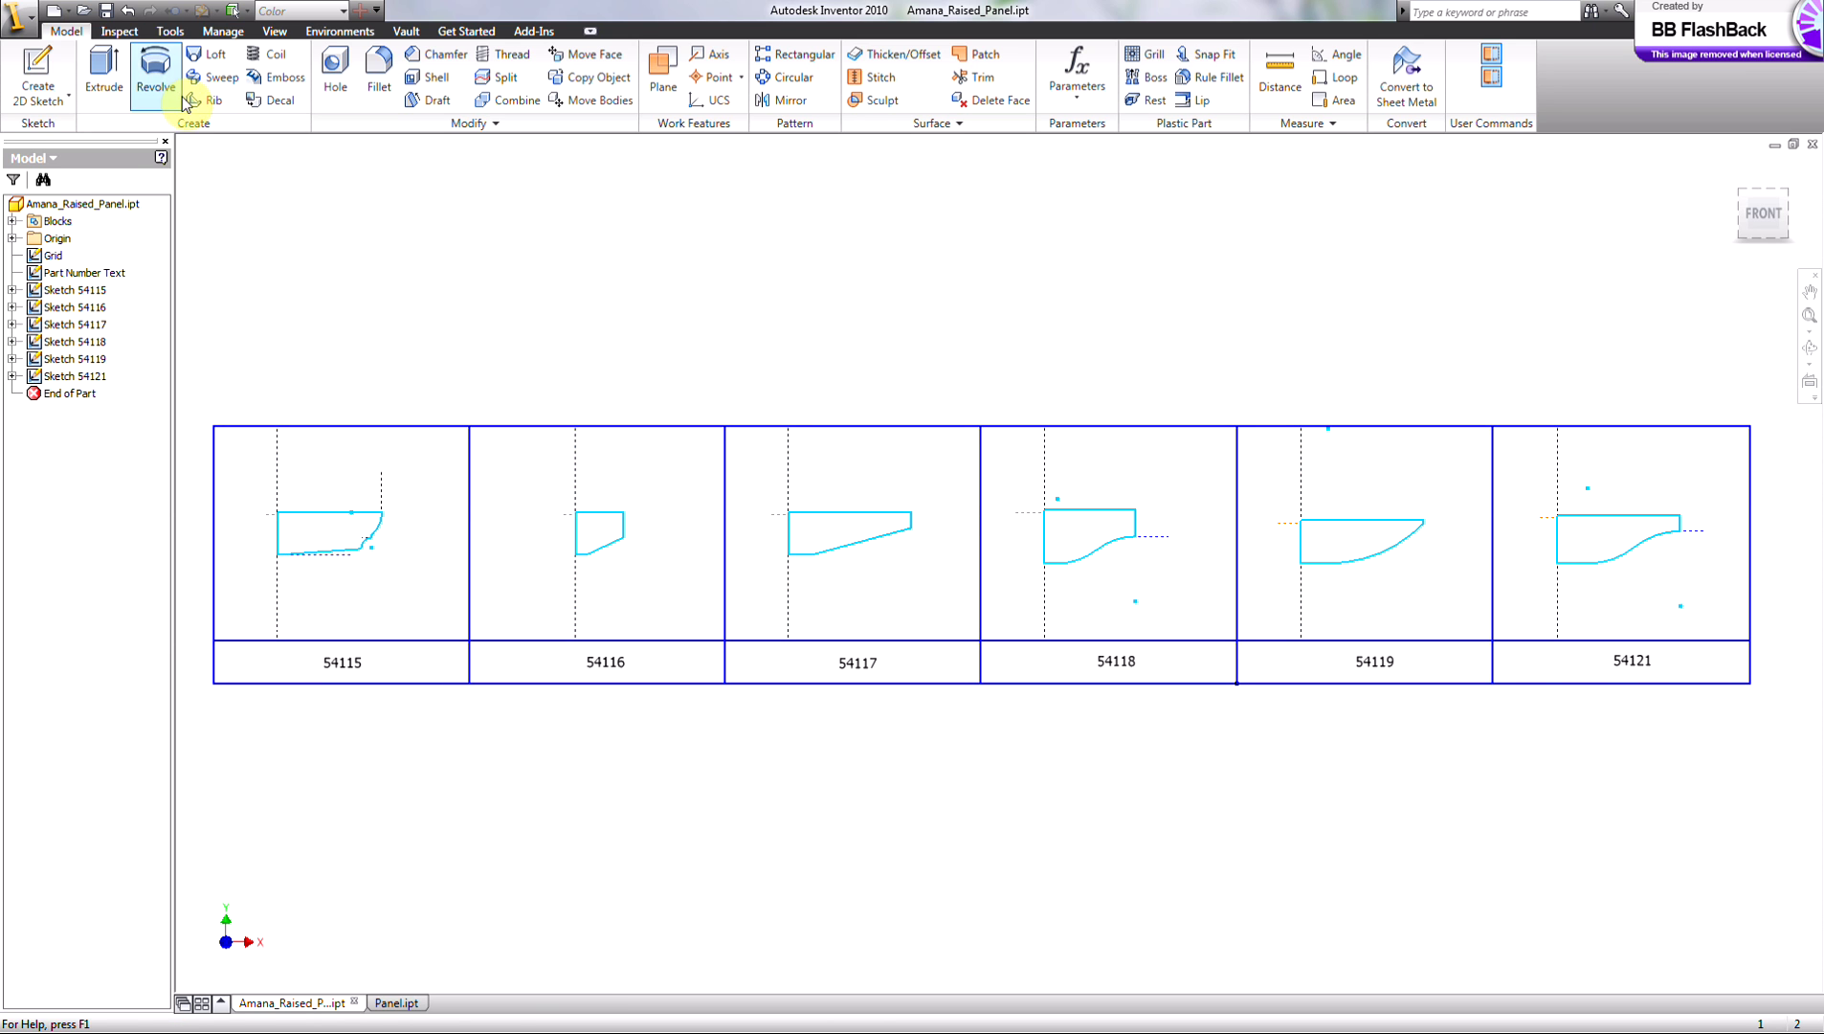
Create a new part from the Standard.ipt template and exit its initial sketch
left_click(59, 17)
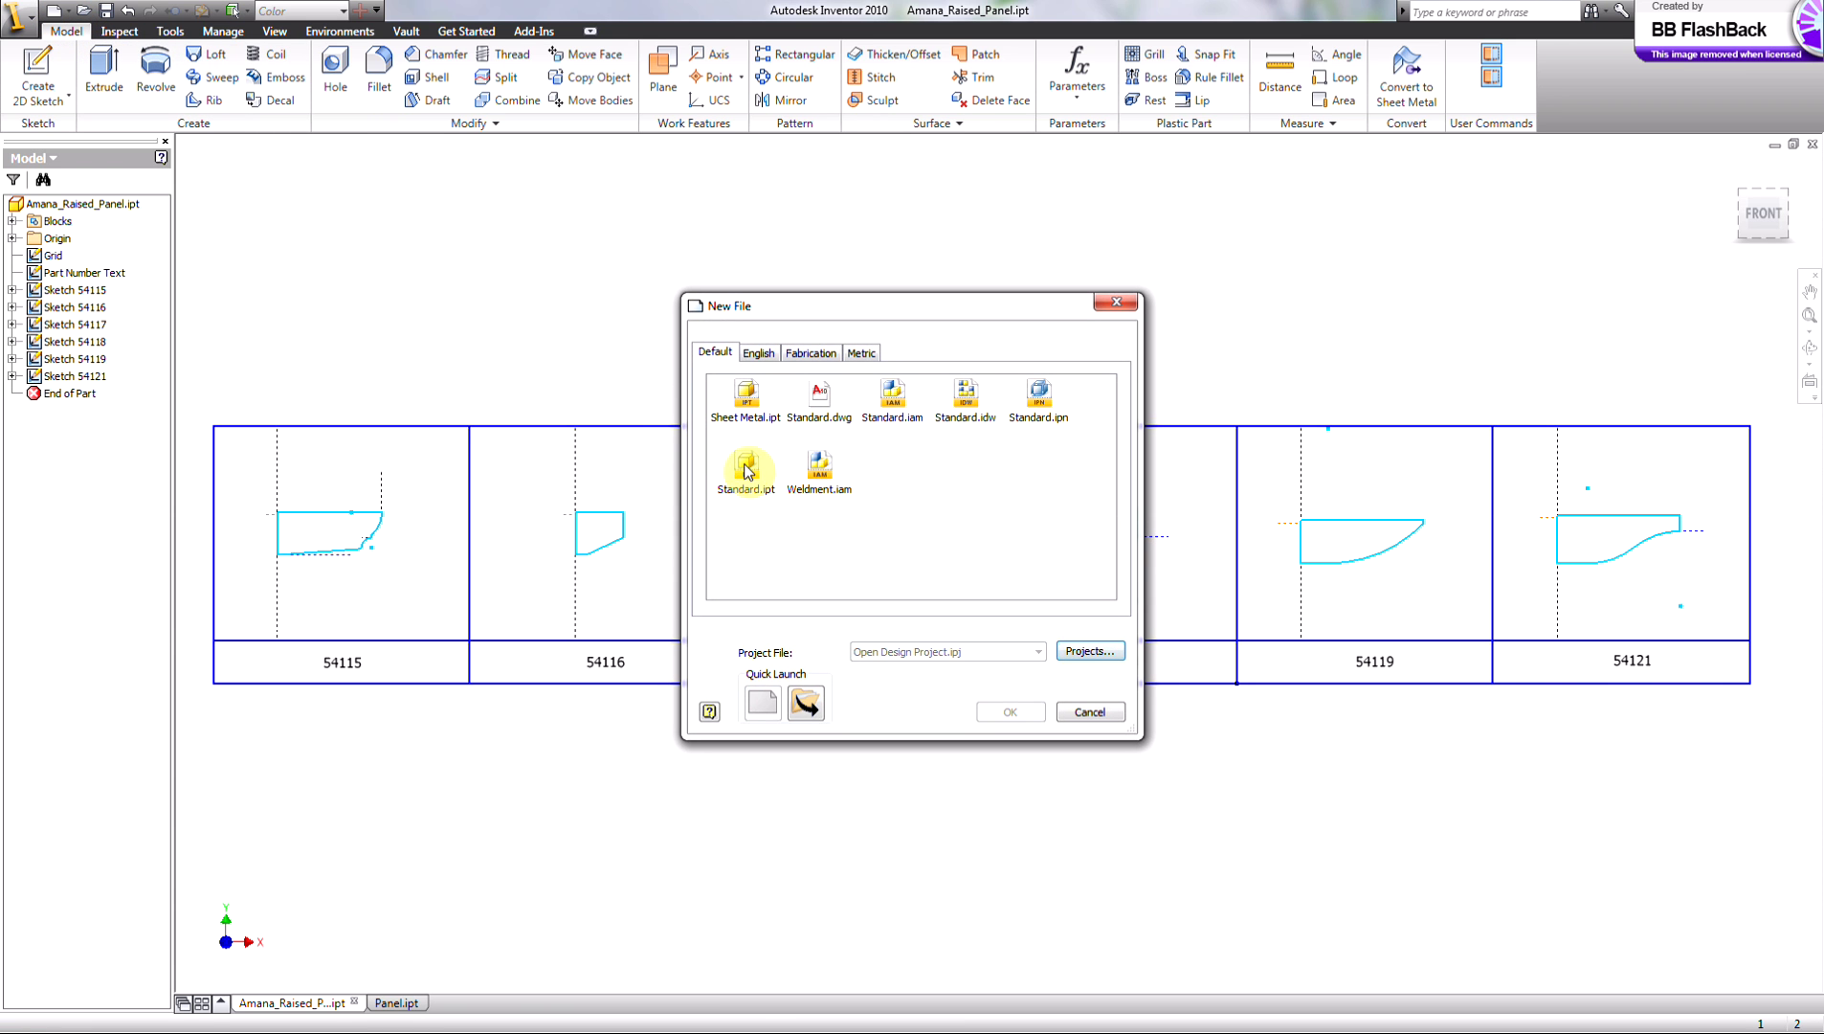
double_click(746, 469)
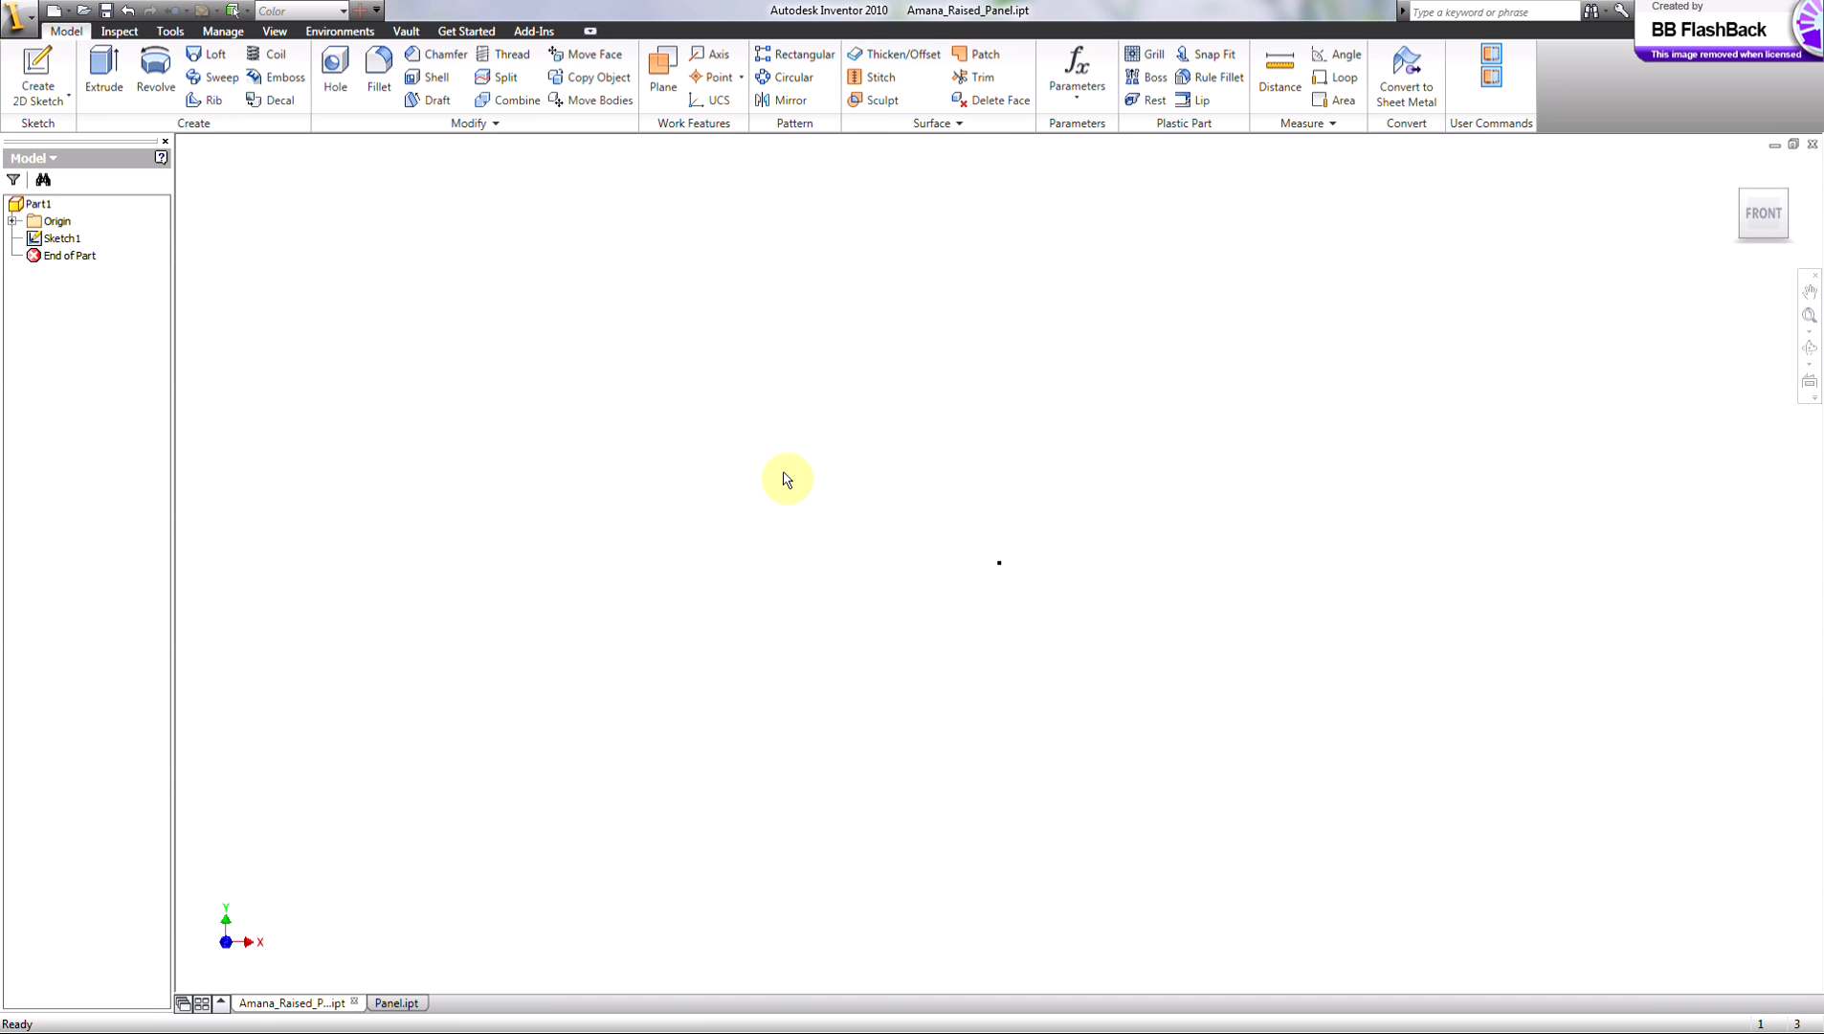
right_click(379, 284)
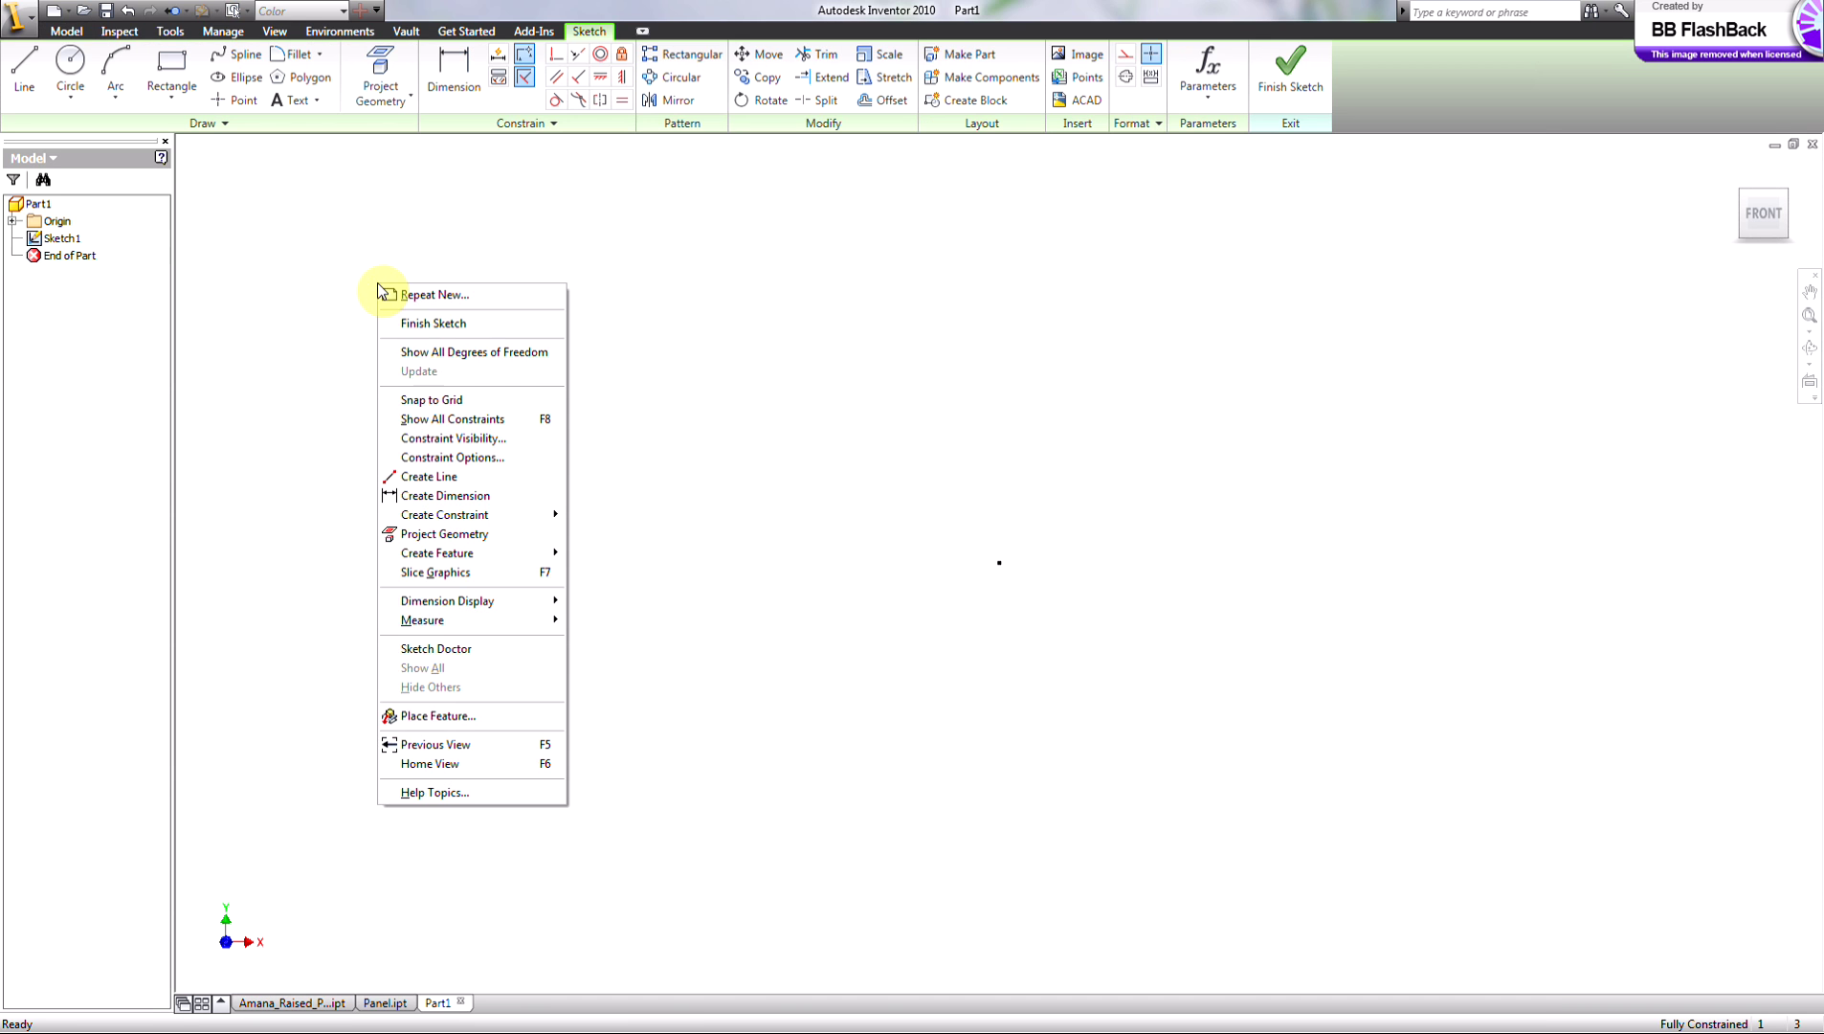
left_click(436, 324)
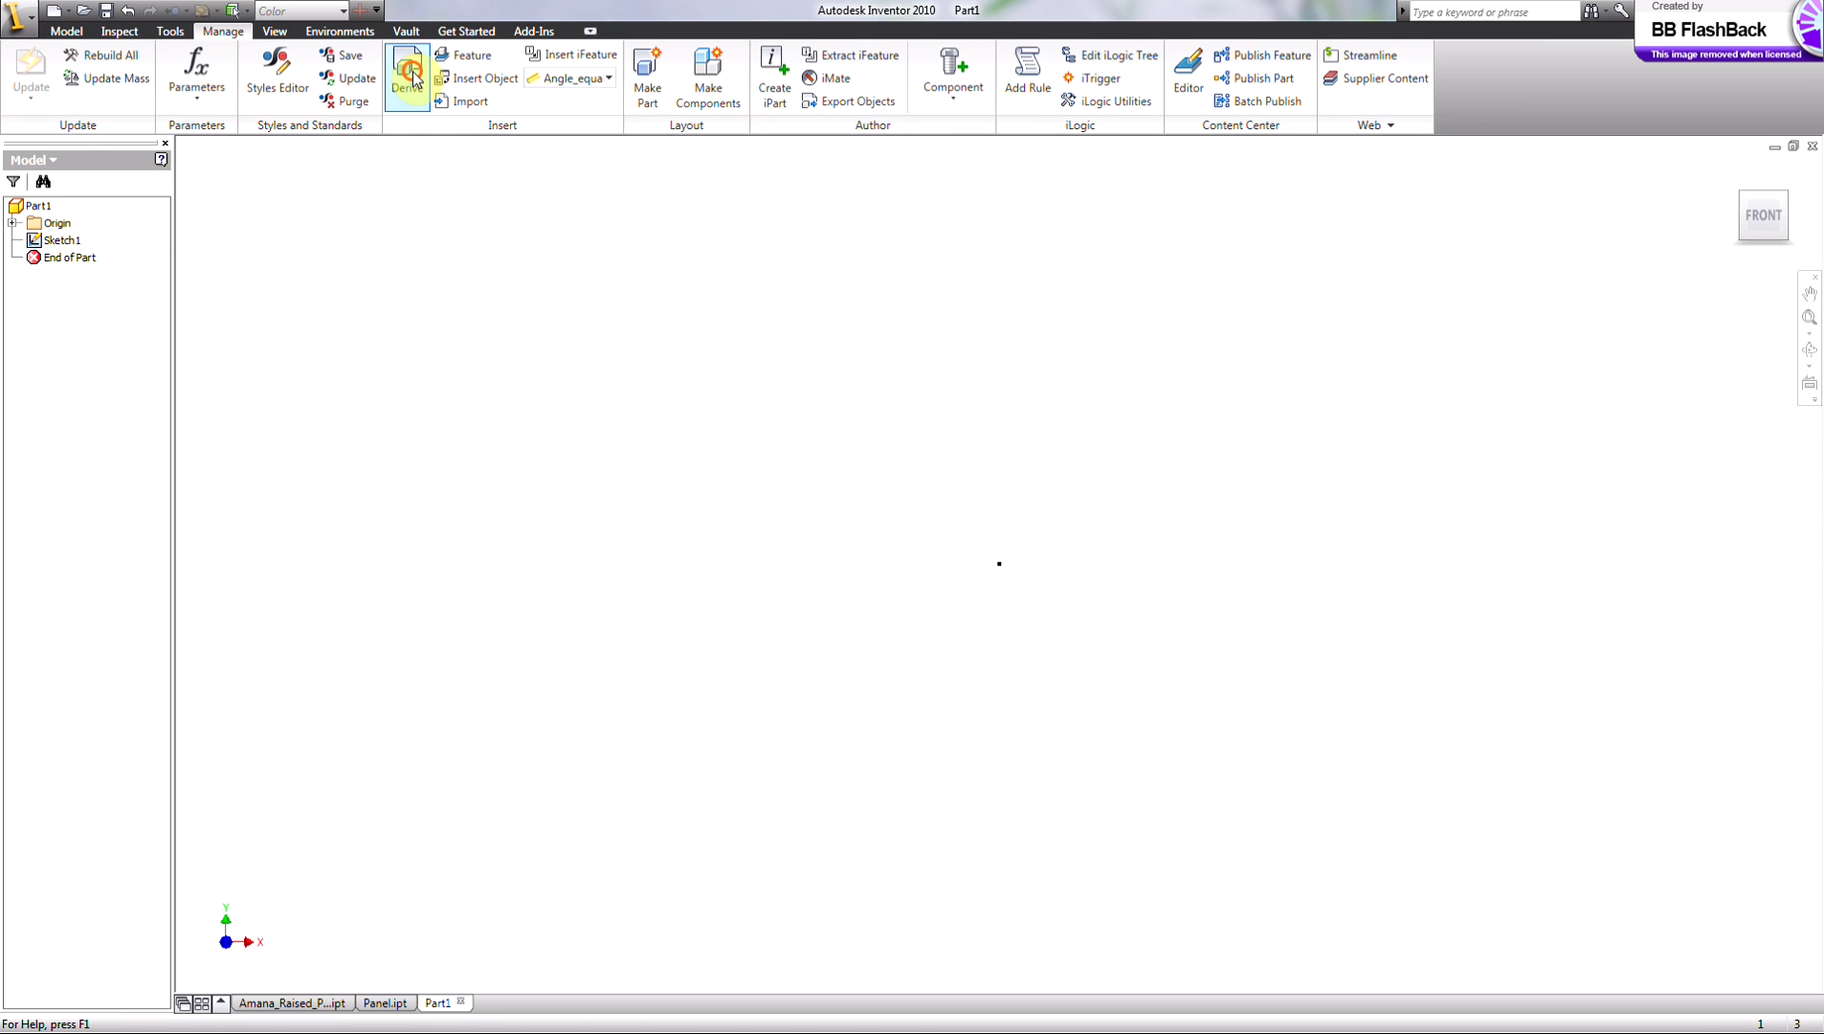
Derive Amana_Raised_Panel.ipt into the new part, including its blocks and excluding all parameters
left_click(407, 75)
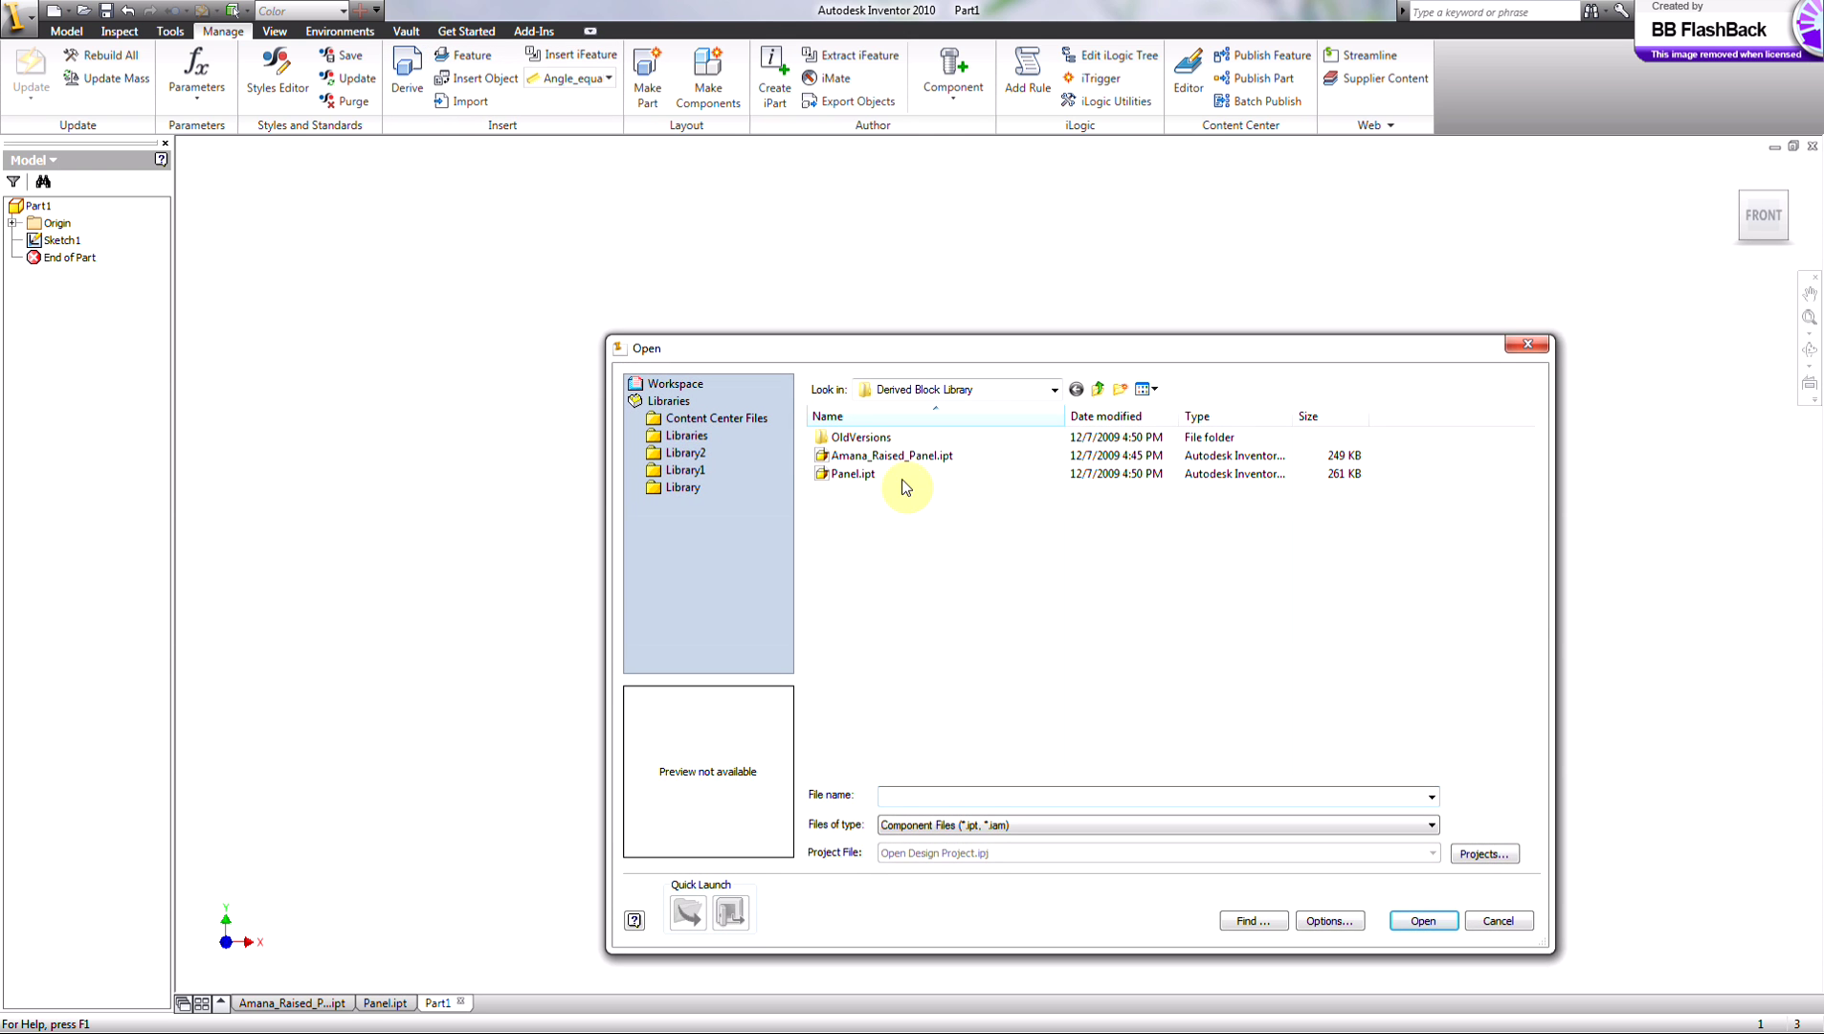
double_click(907, 461)
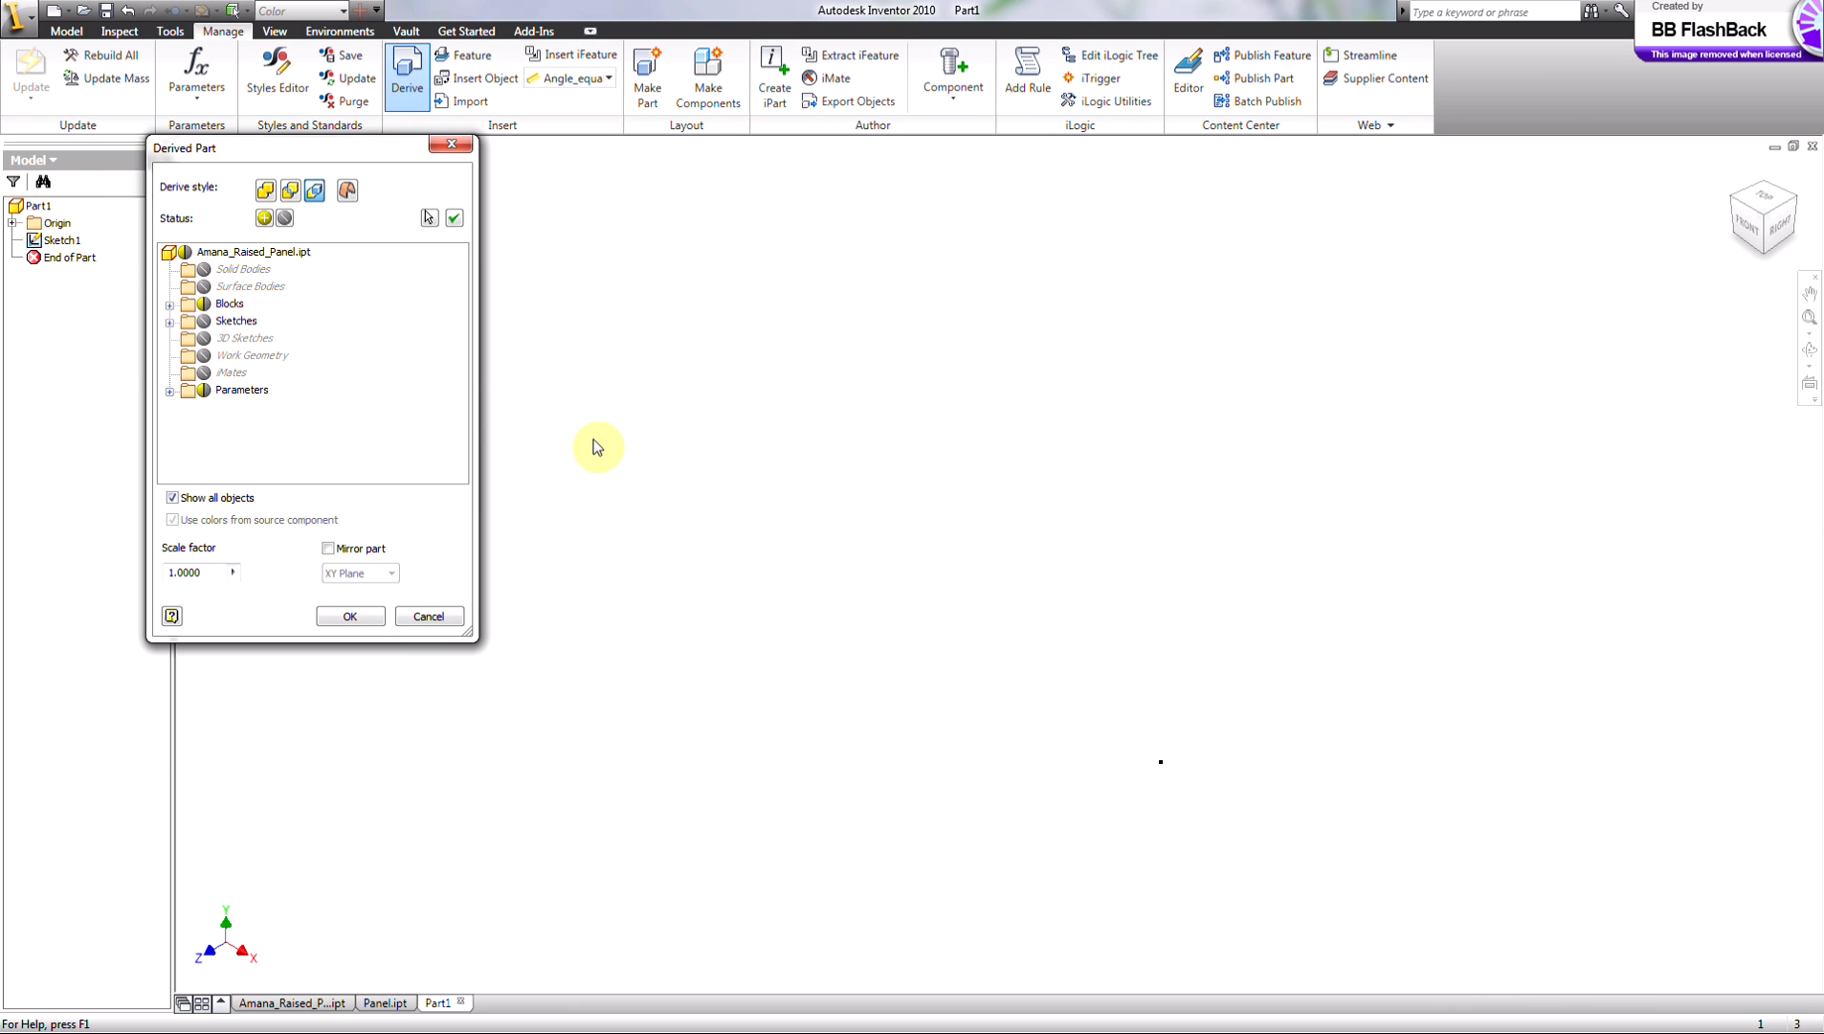
left_click(169, 391)
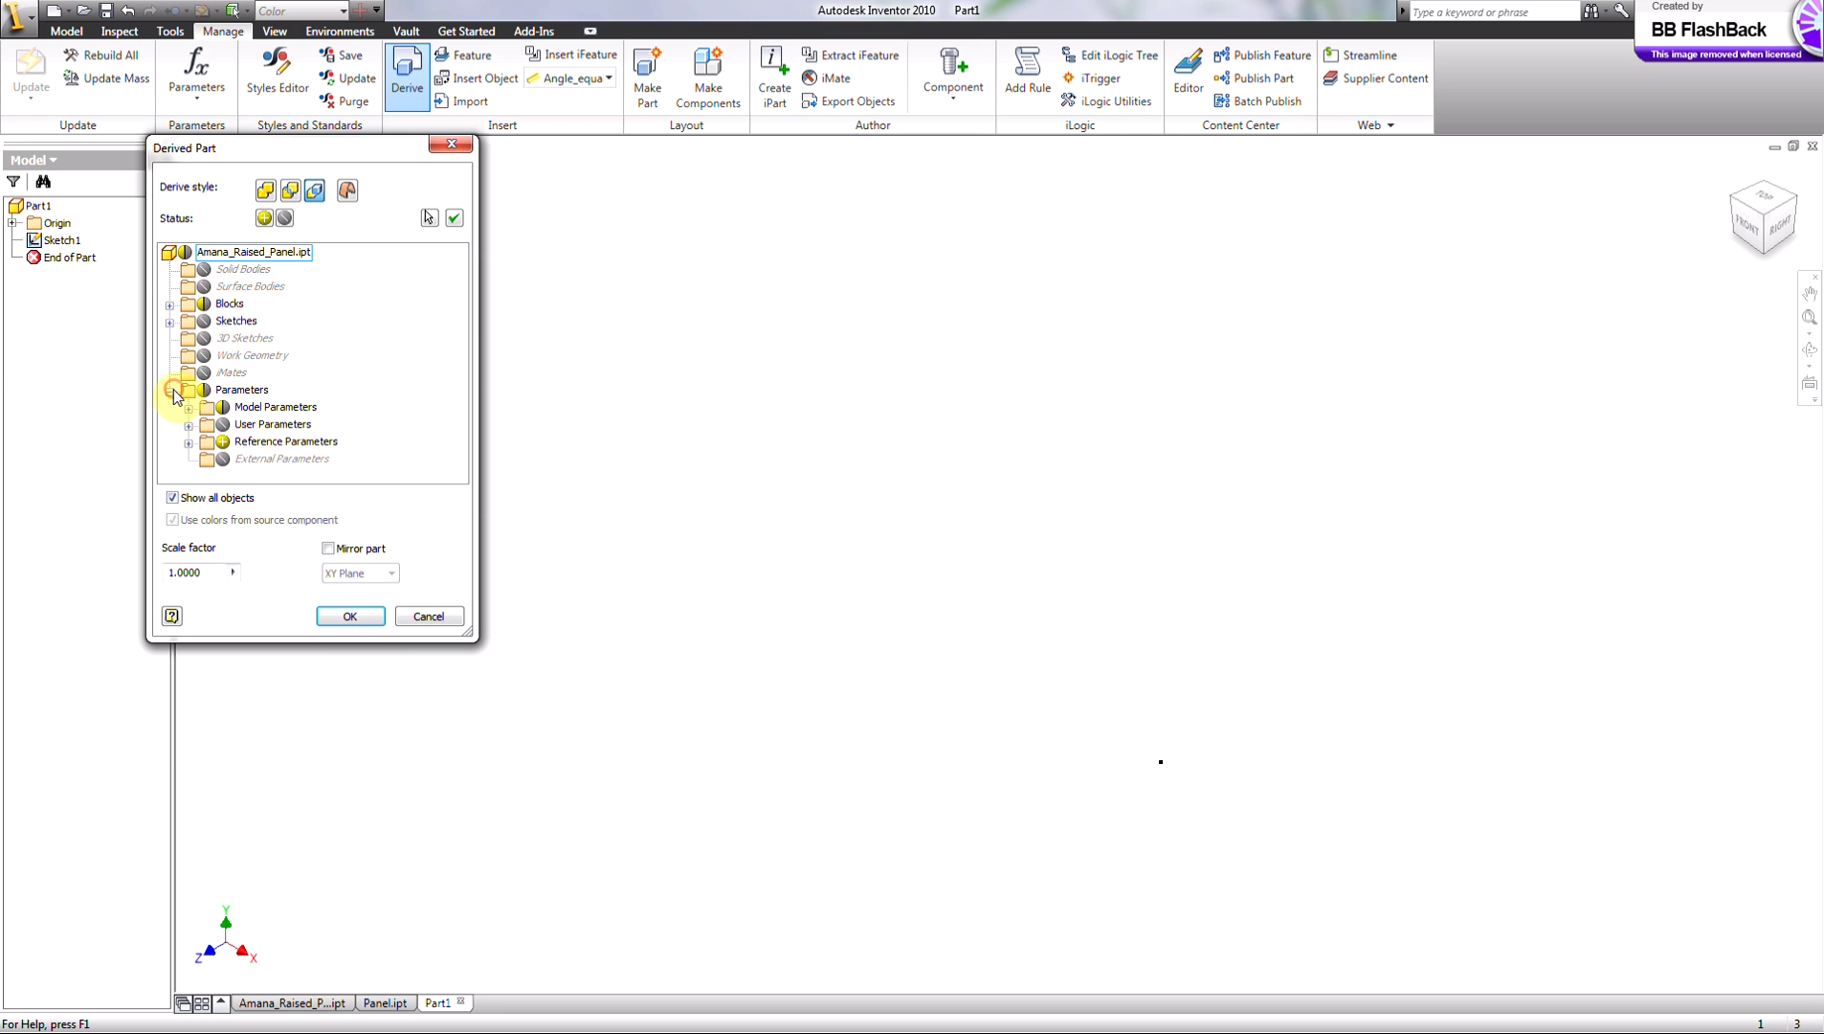
left_click(204, 391)
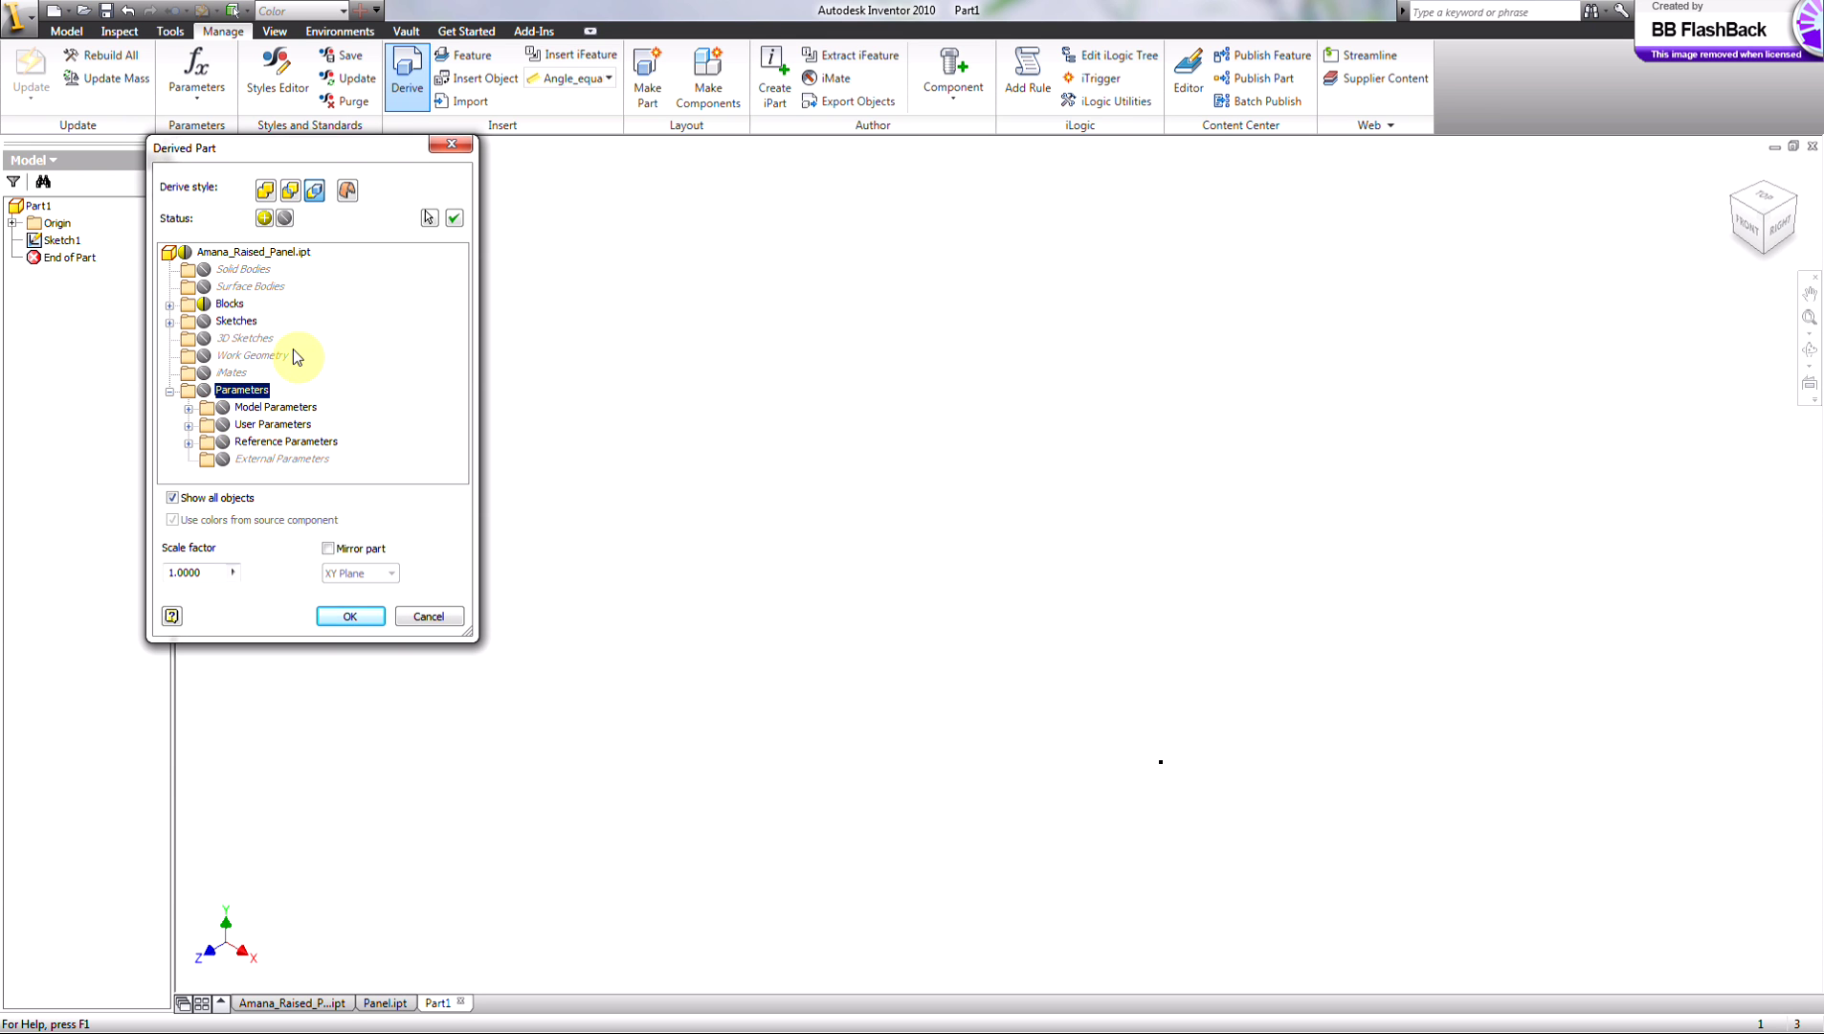
left_click(169, 390)
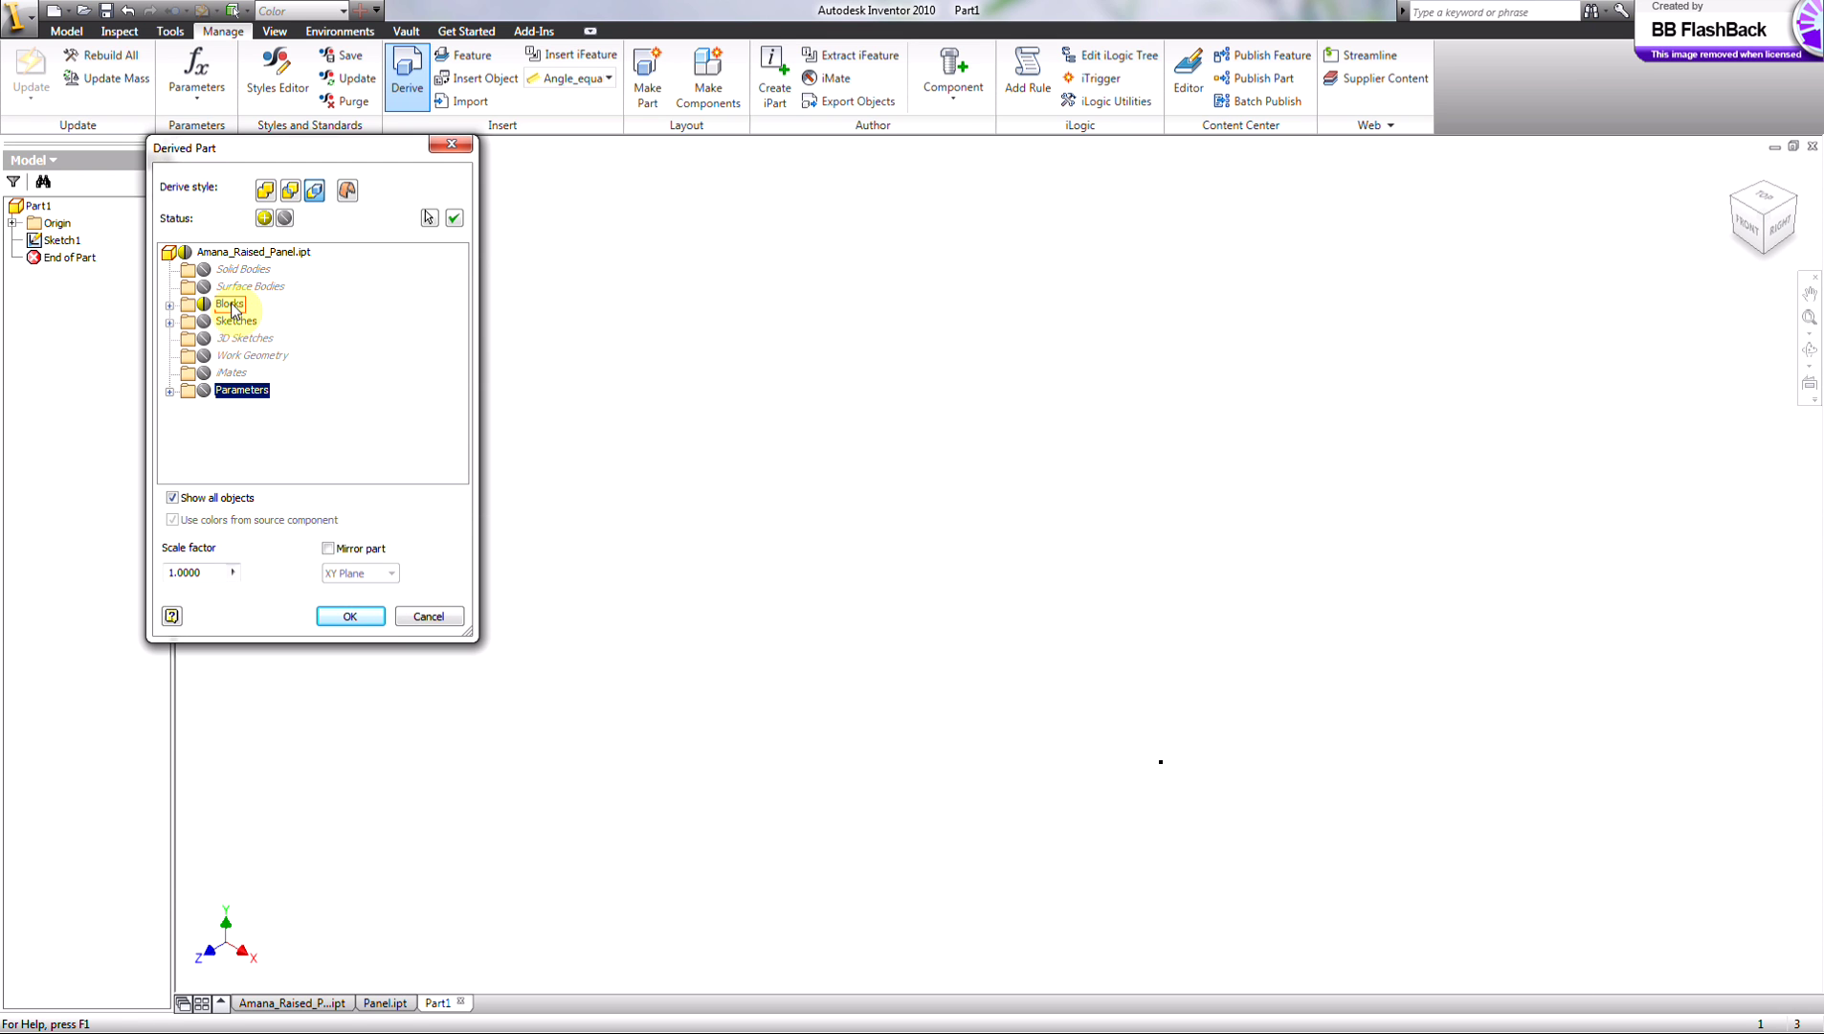
left_click(350, 615)
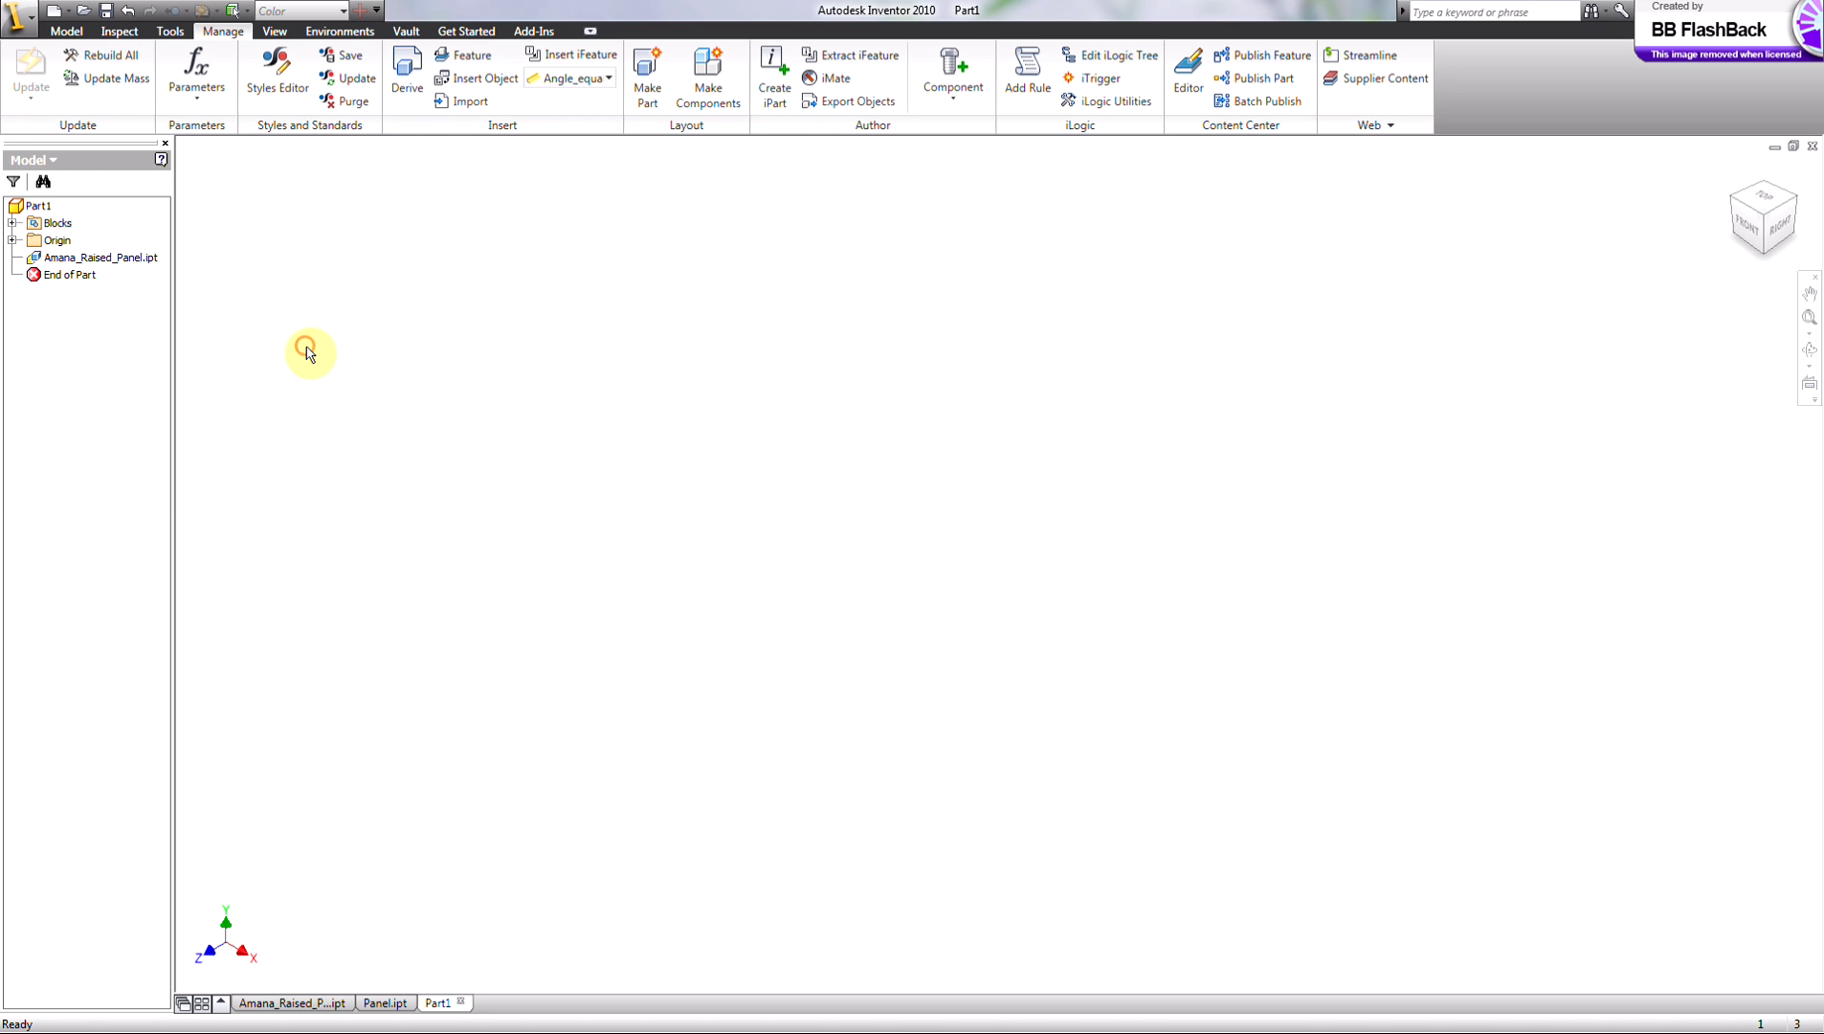
Start a sketch on the XY plane and place the derived Amana 54115 block above the origin
left_click(13, 224)
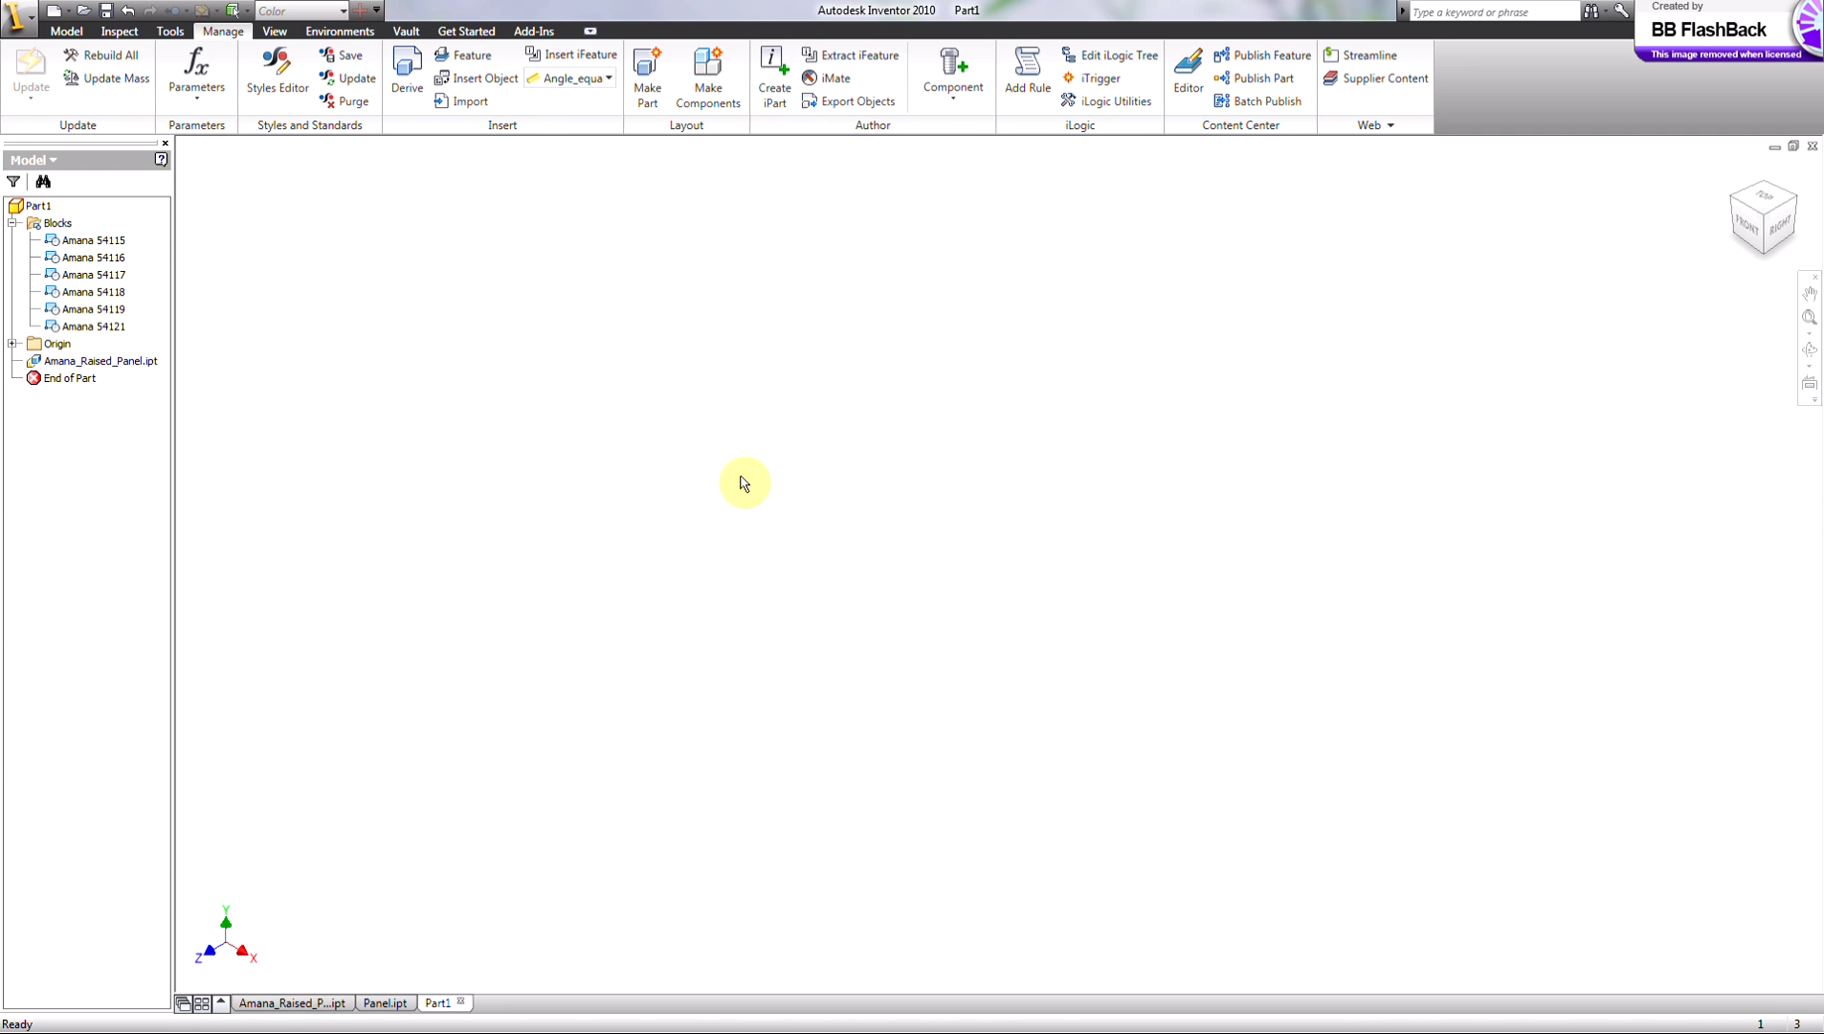
left_click(527, 438)
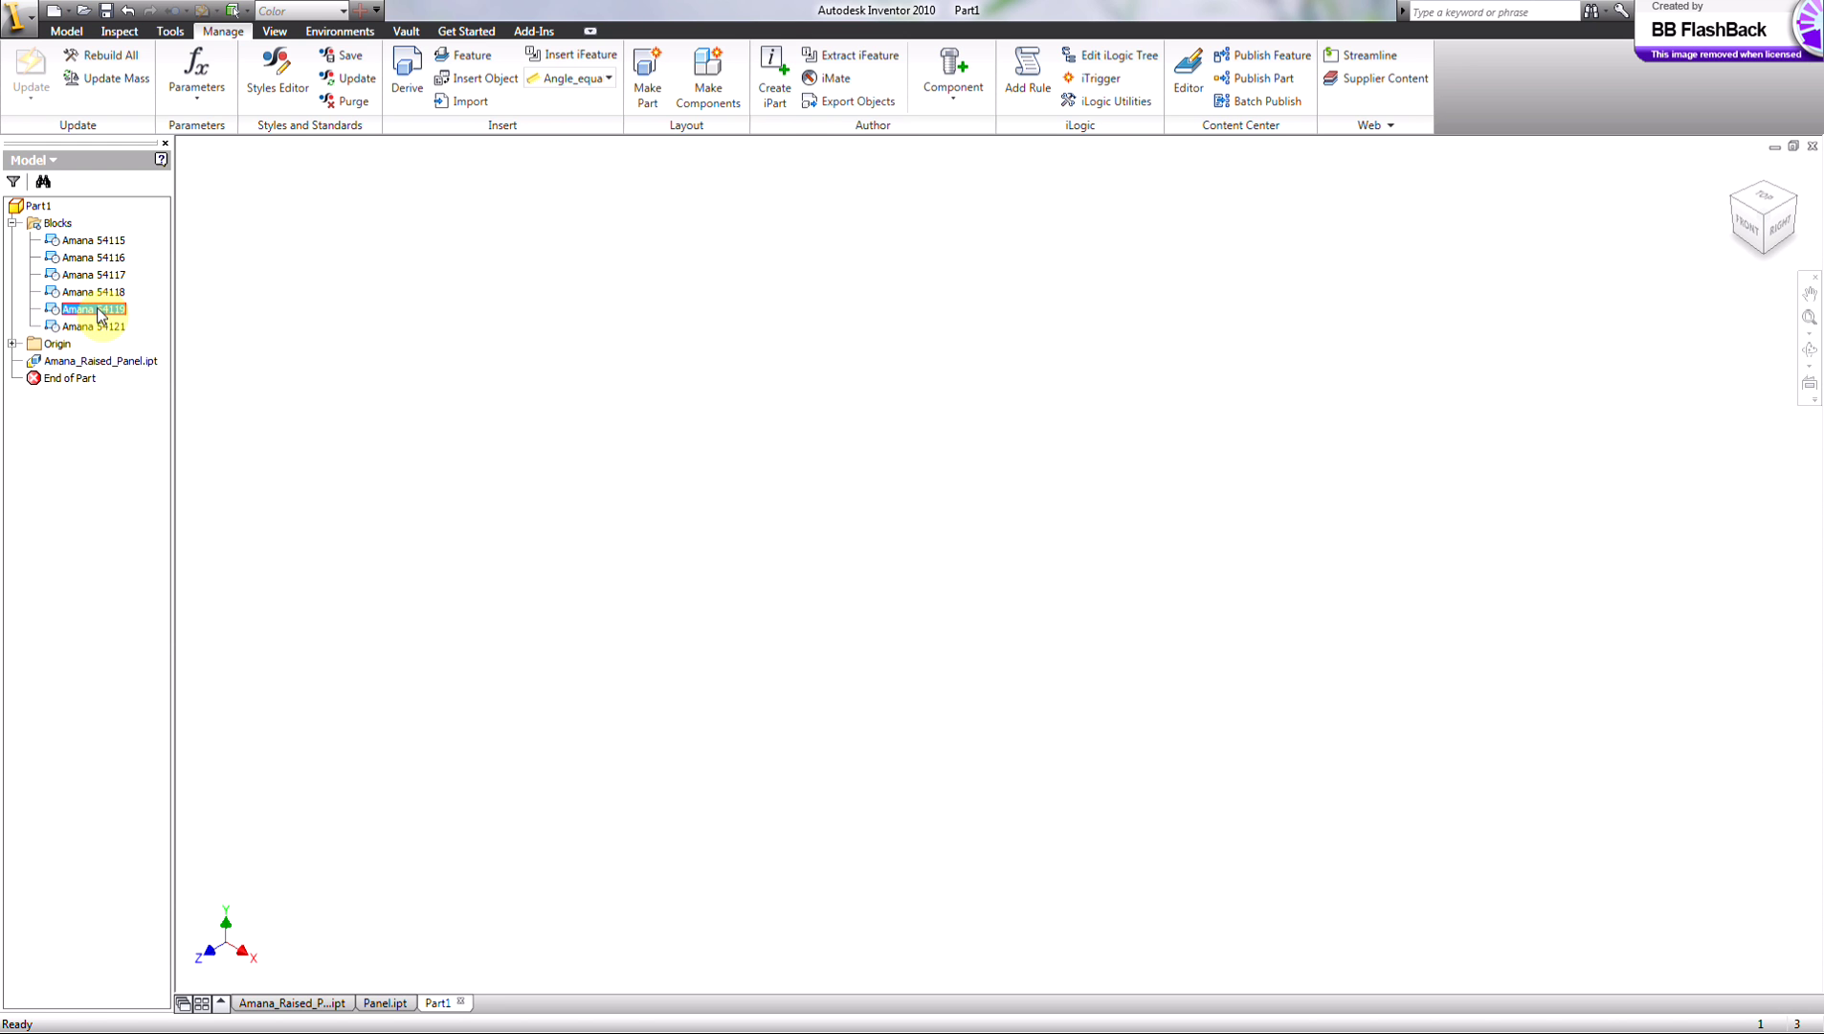
left_click(286, 227)
left_click(66, 31)
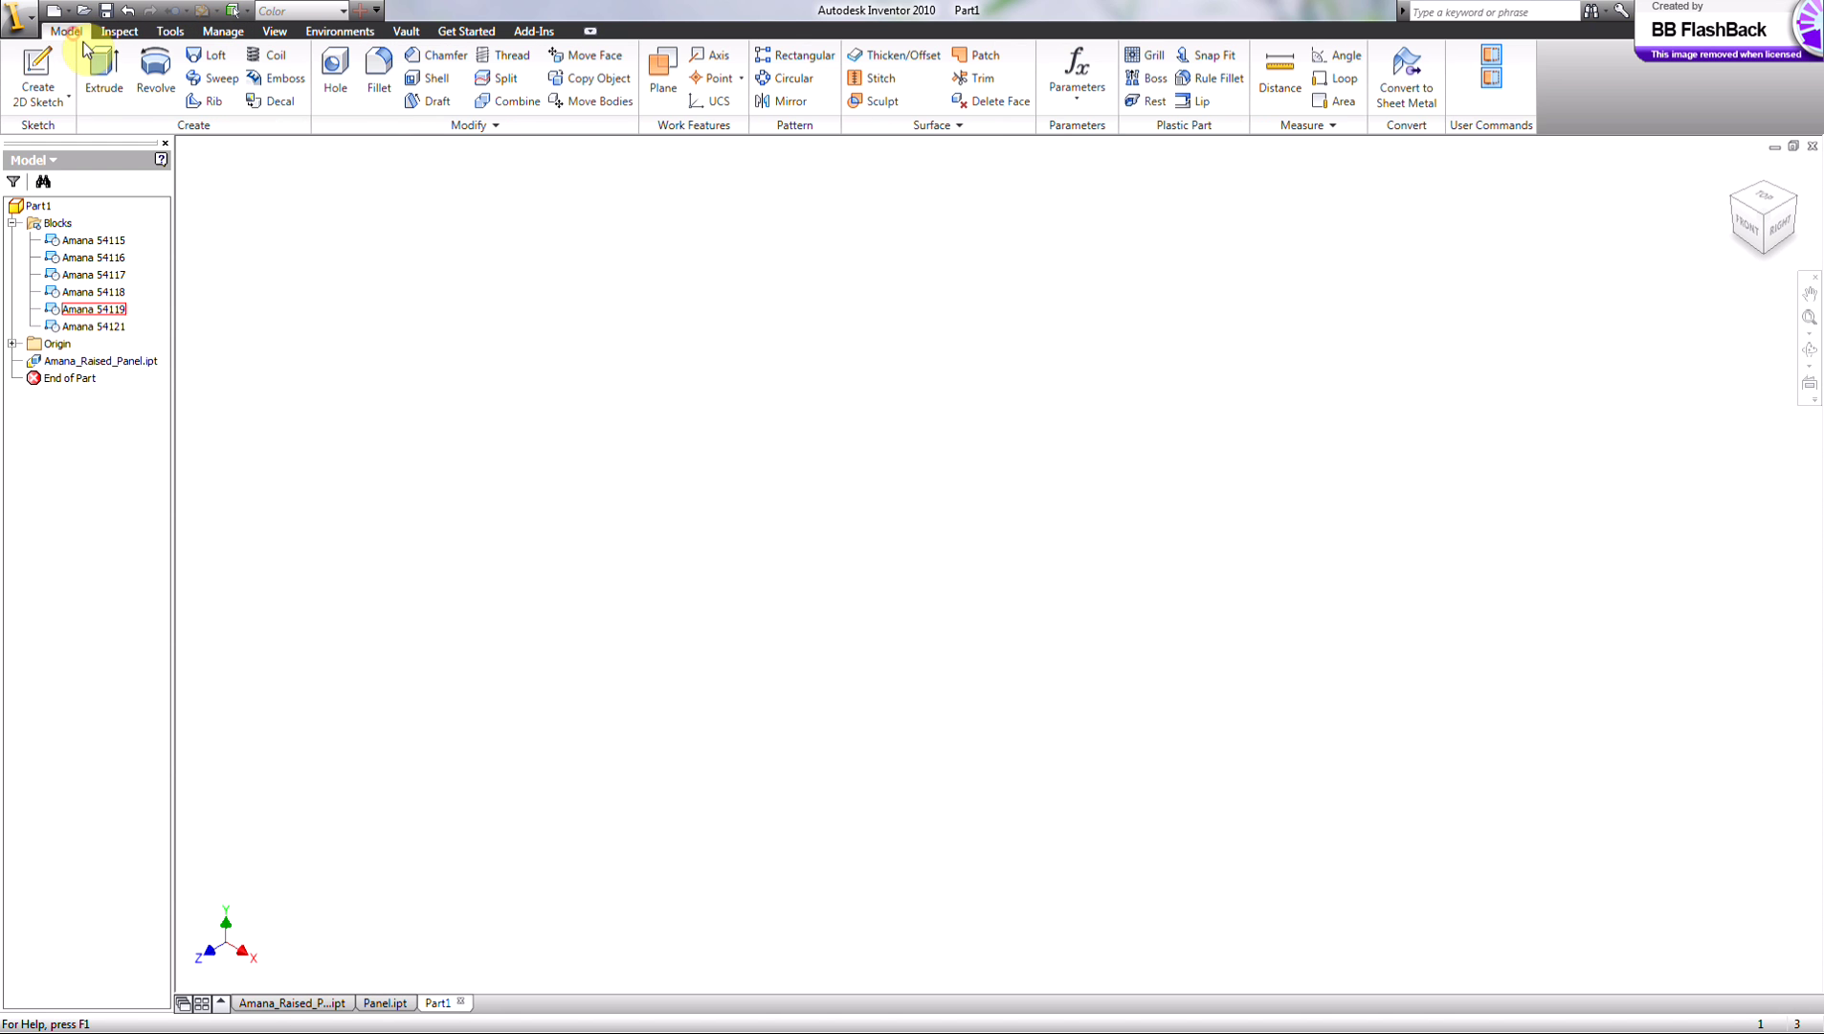
left_click(39, 74)
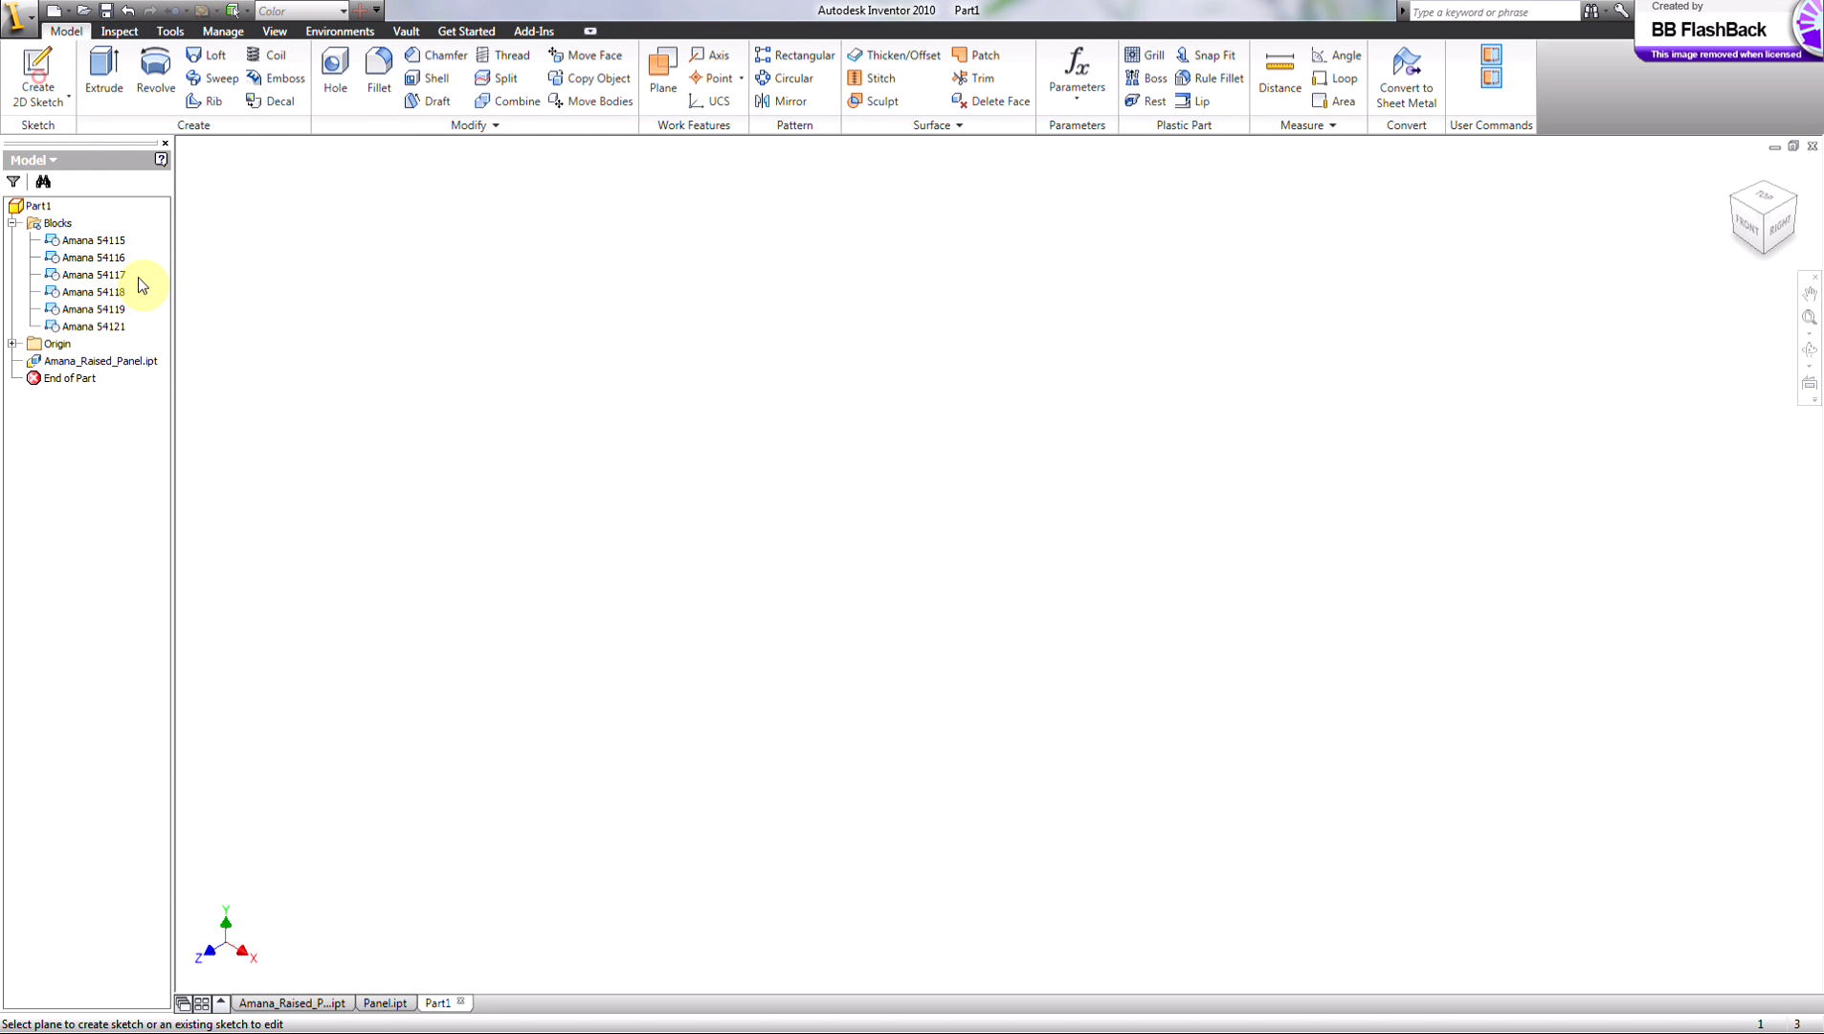
left_click(13, 343)
left_click(82, 396)
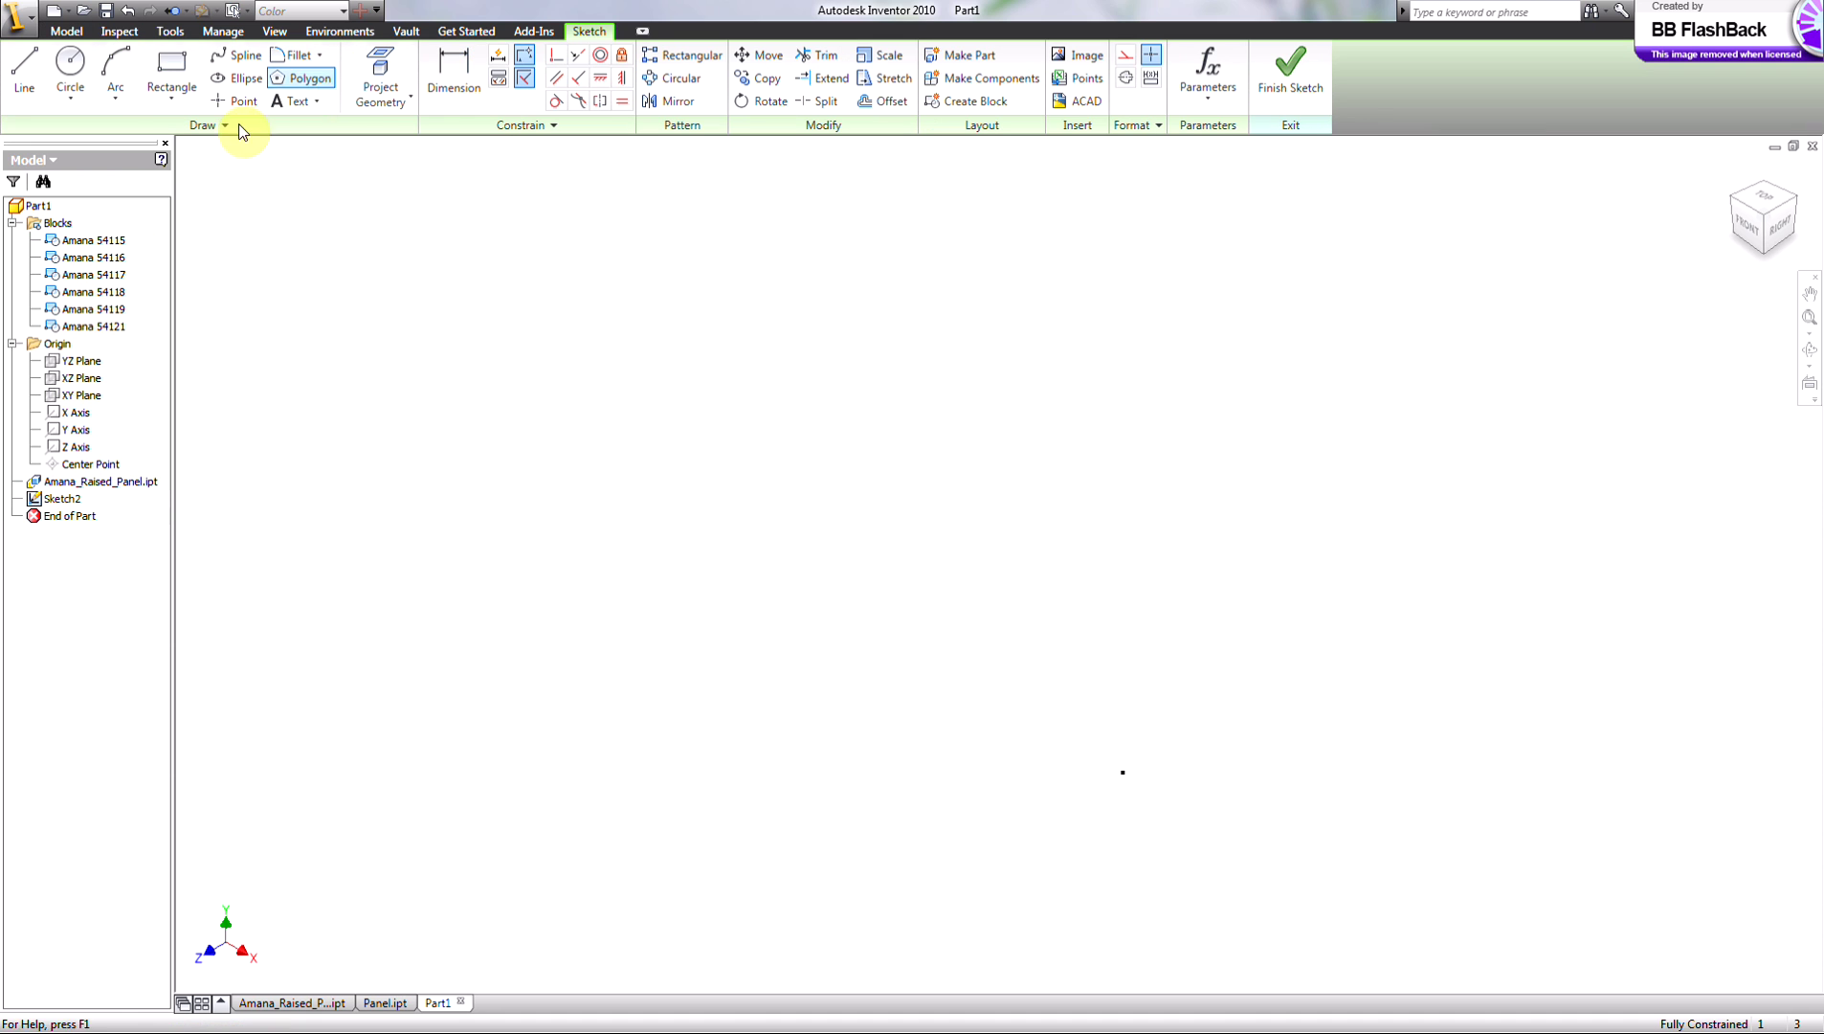
left_click_drag(108, 242, 1115, 636)
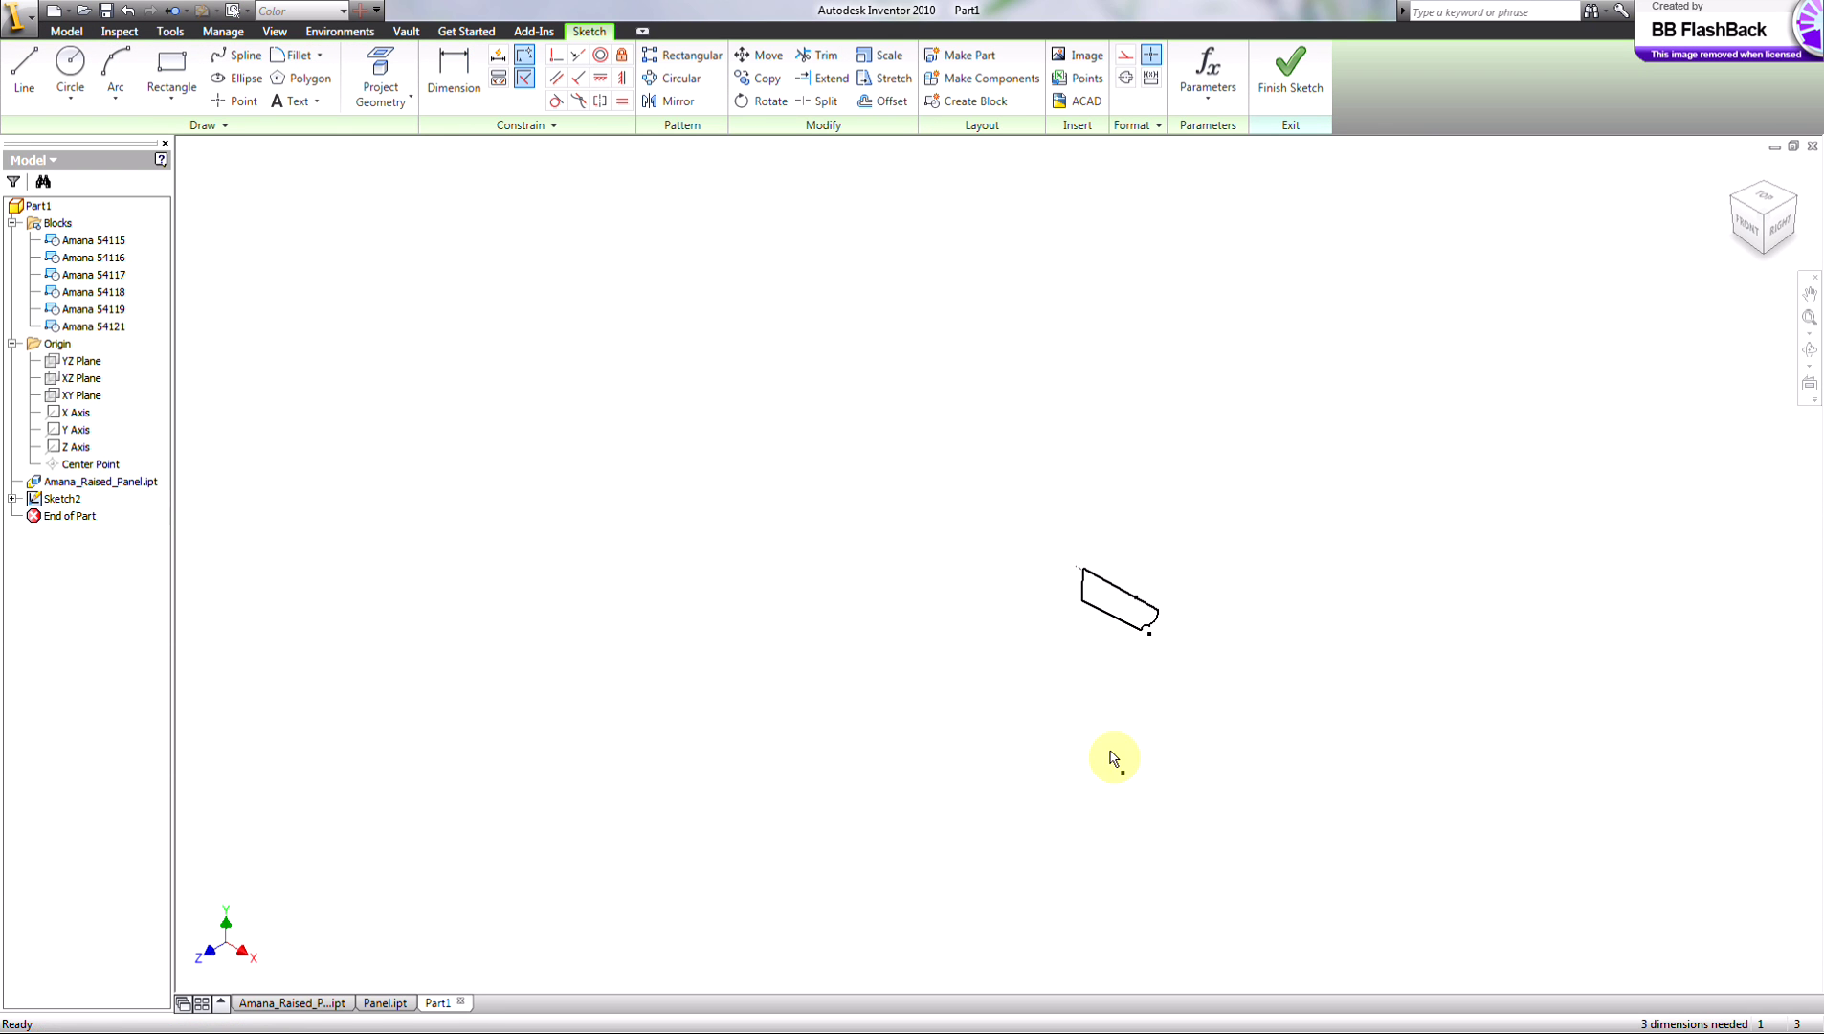
key("Page_Up")
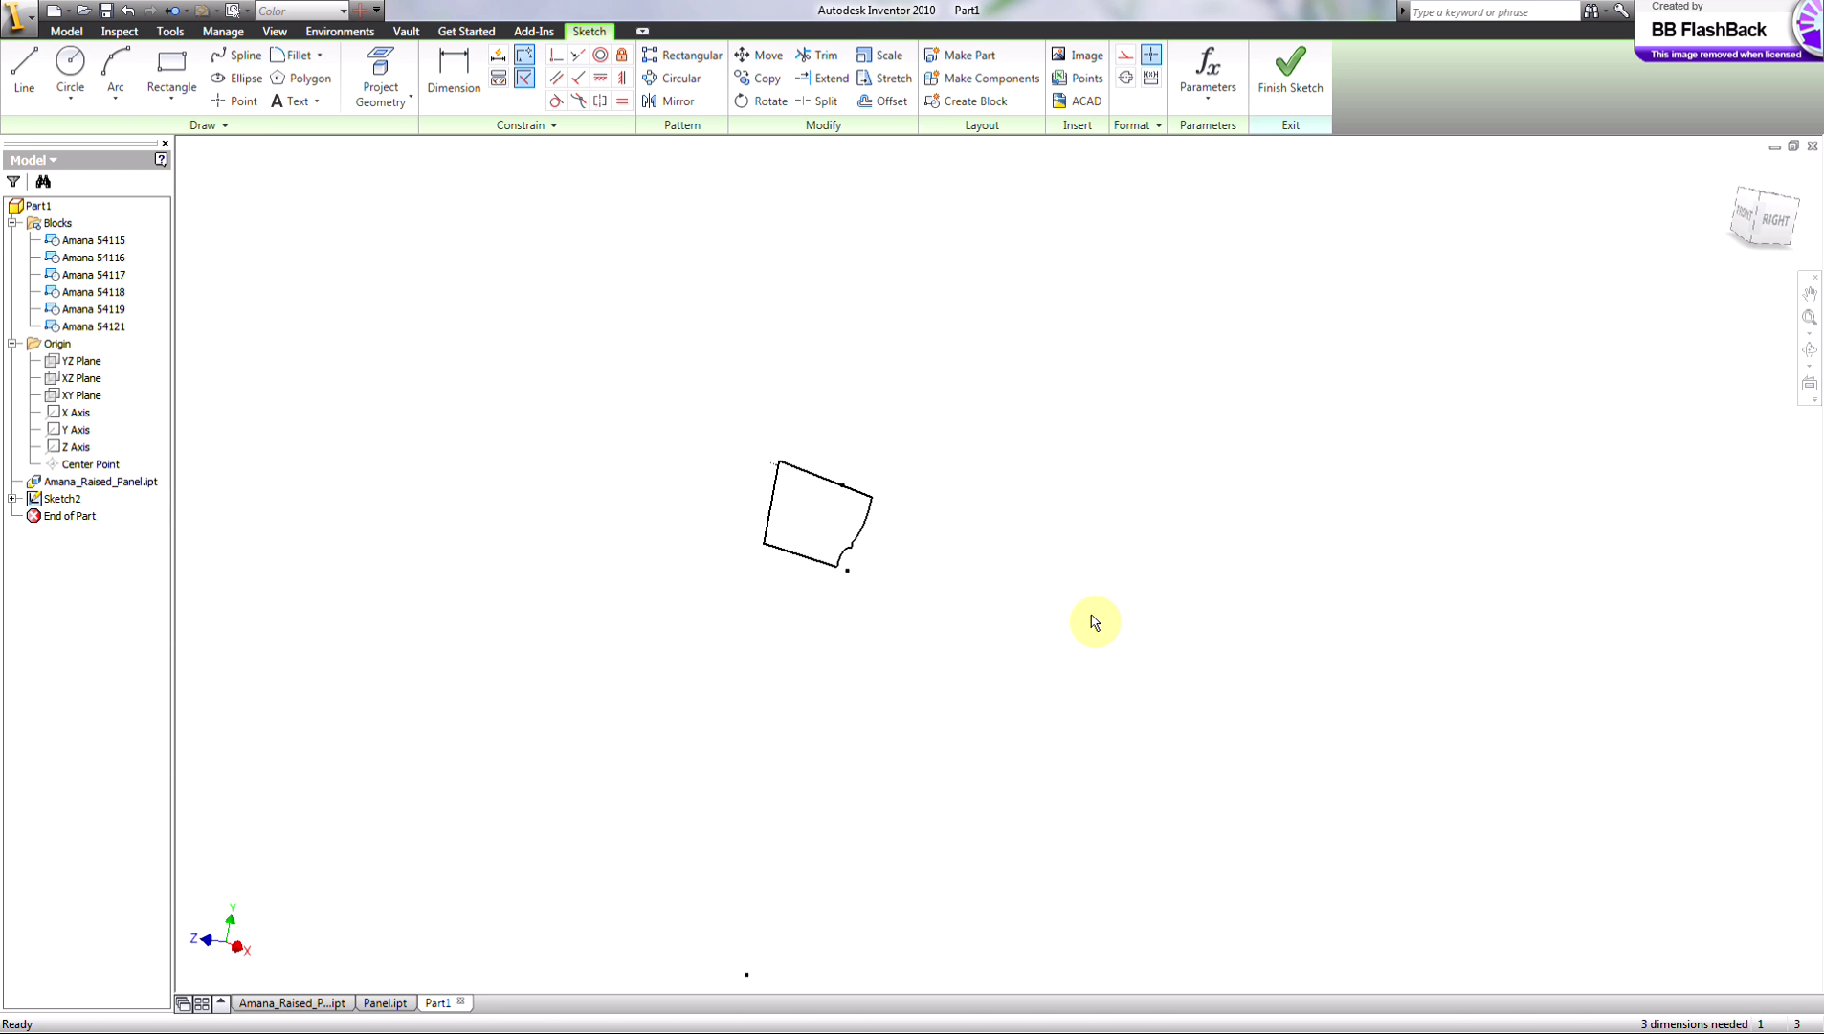
Open the Amana 54115 block for editing in Amana_Raised_Panel.ipt and draw a vertical line crossing the whole profile
left_click(319, 1010)
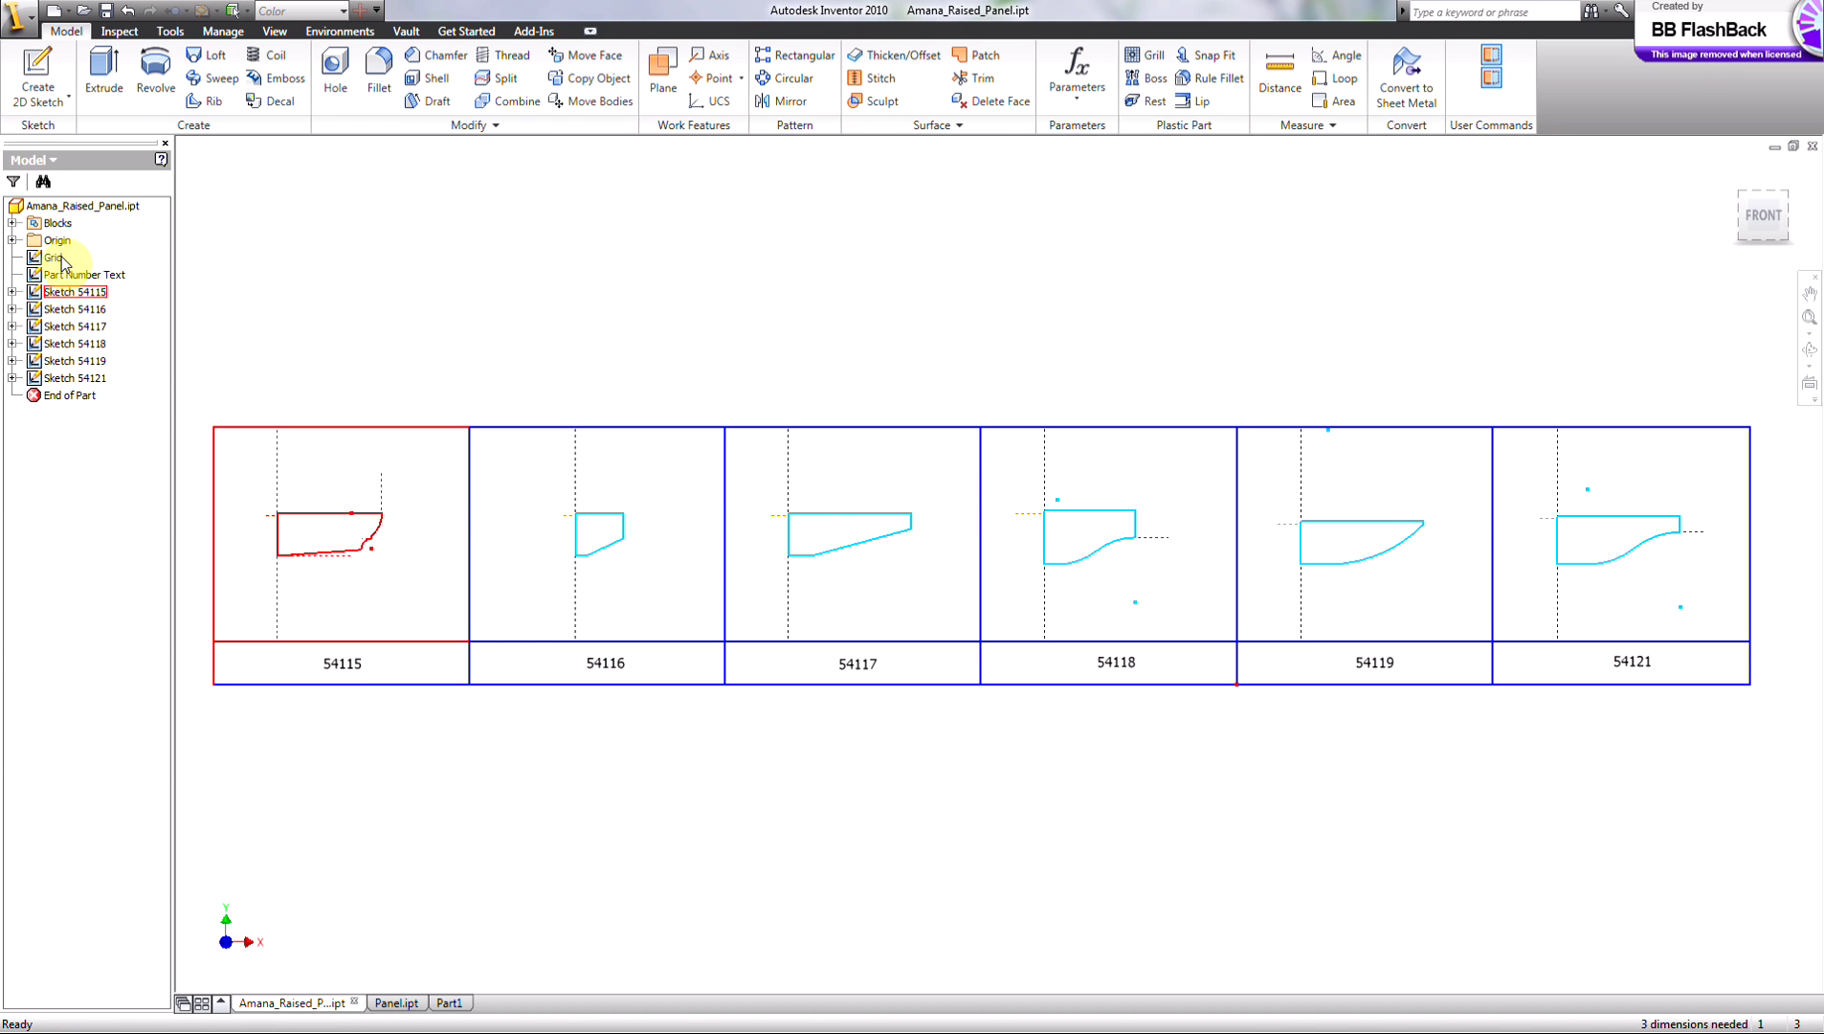
left_click(13, 222)
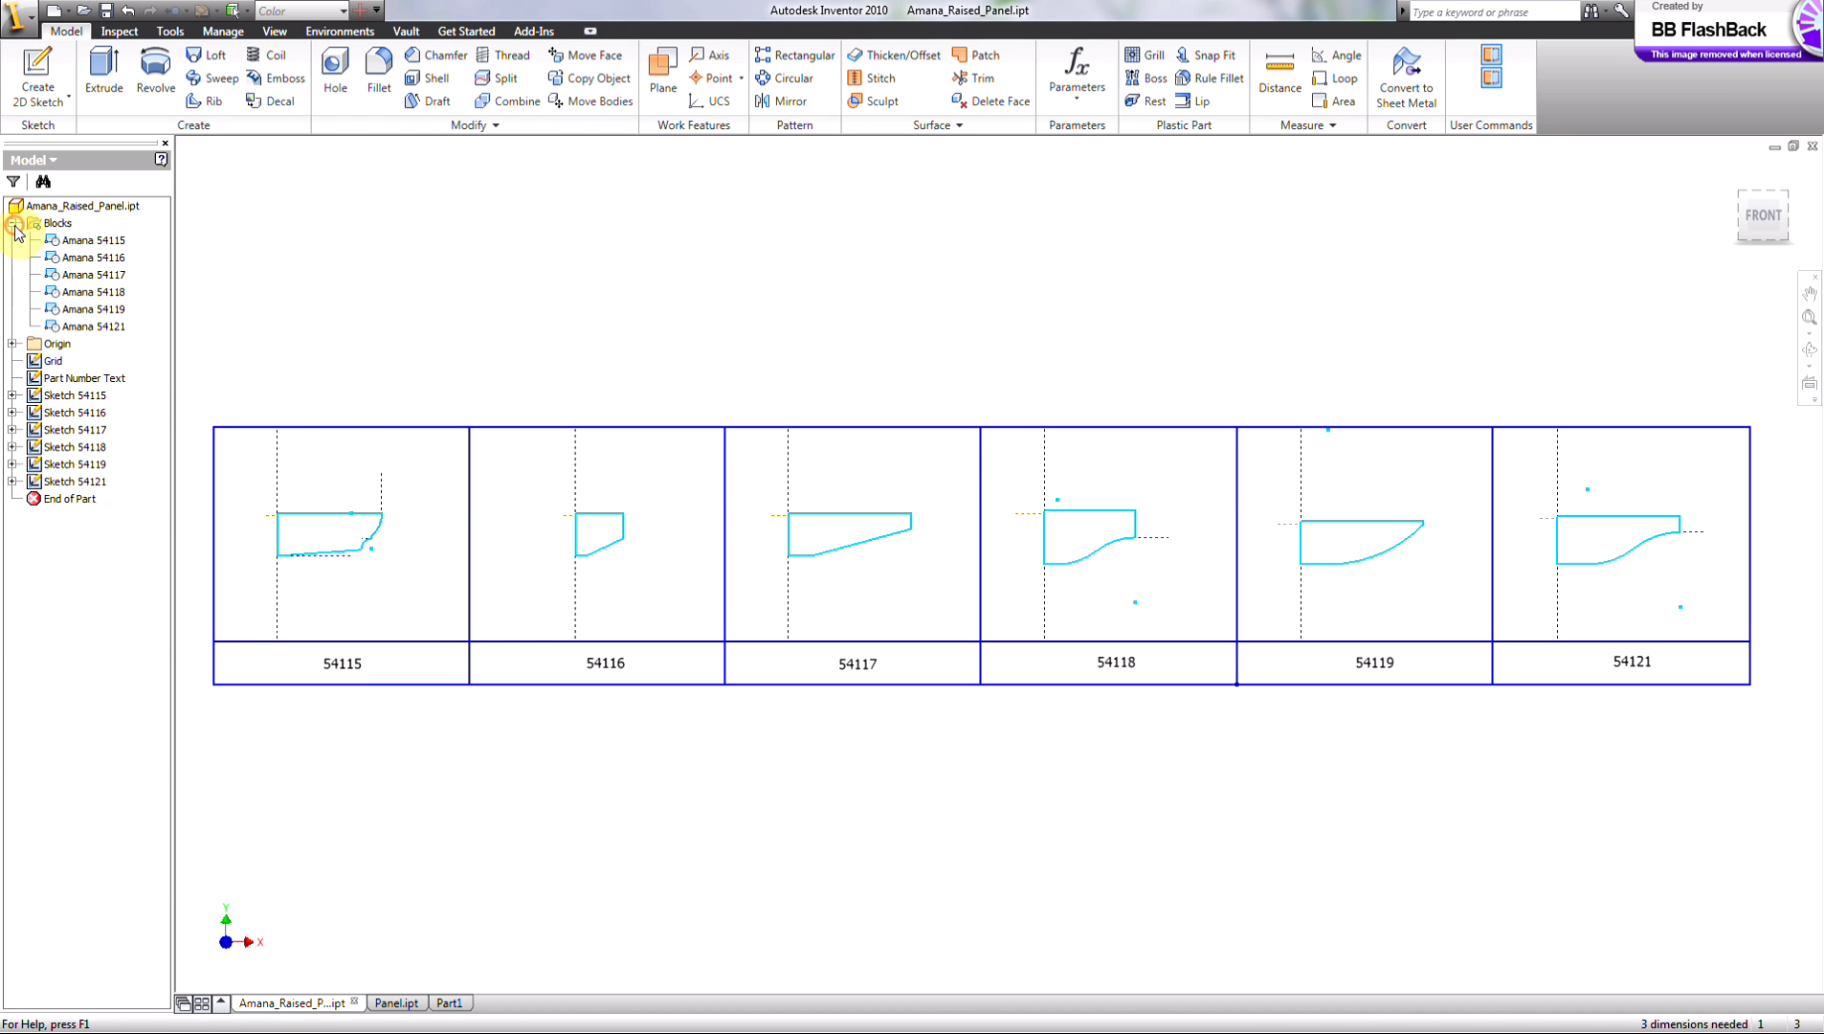
double_click(96, 241)
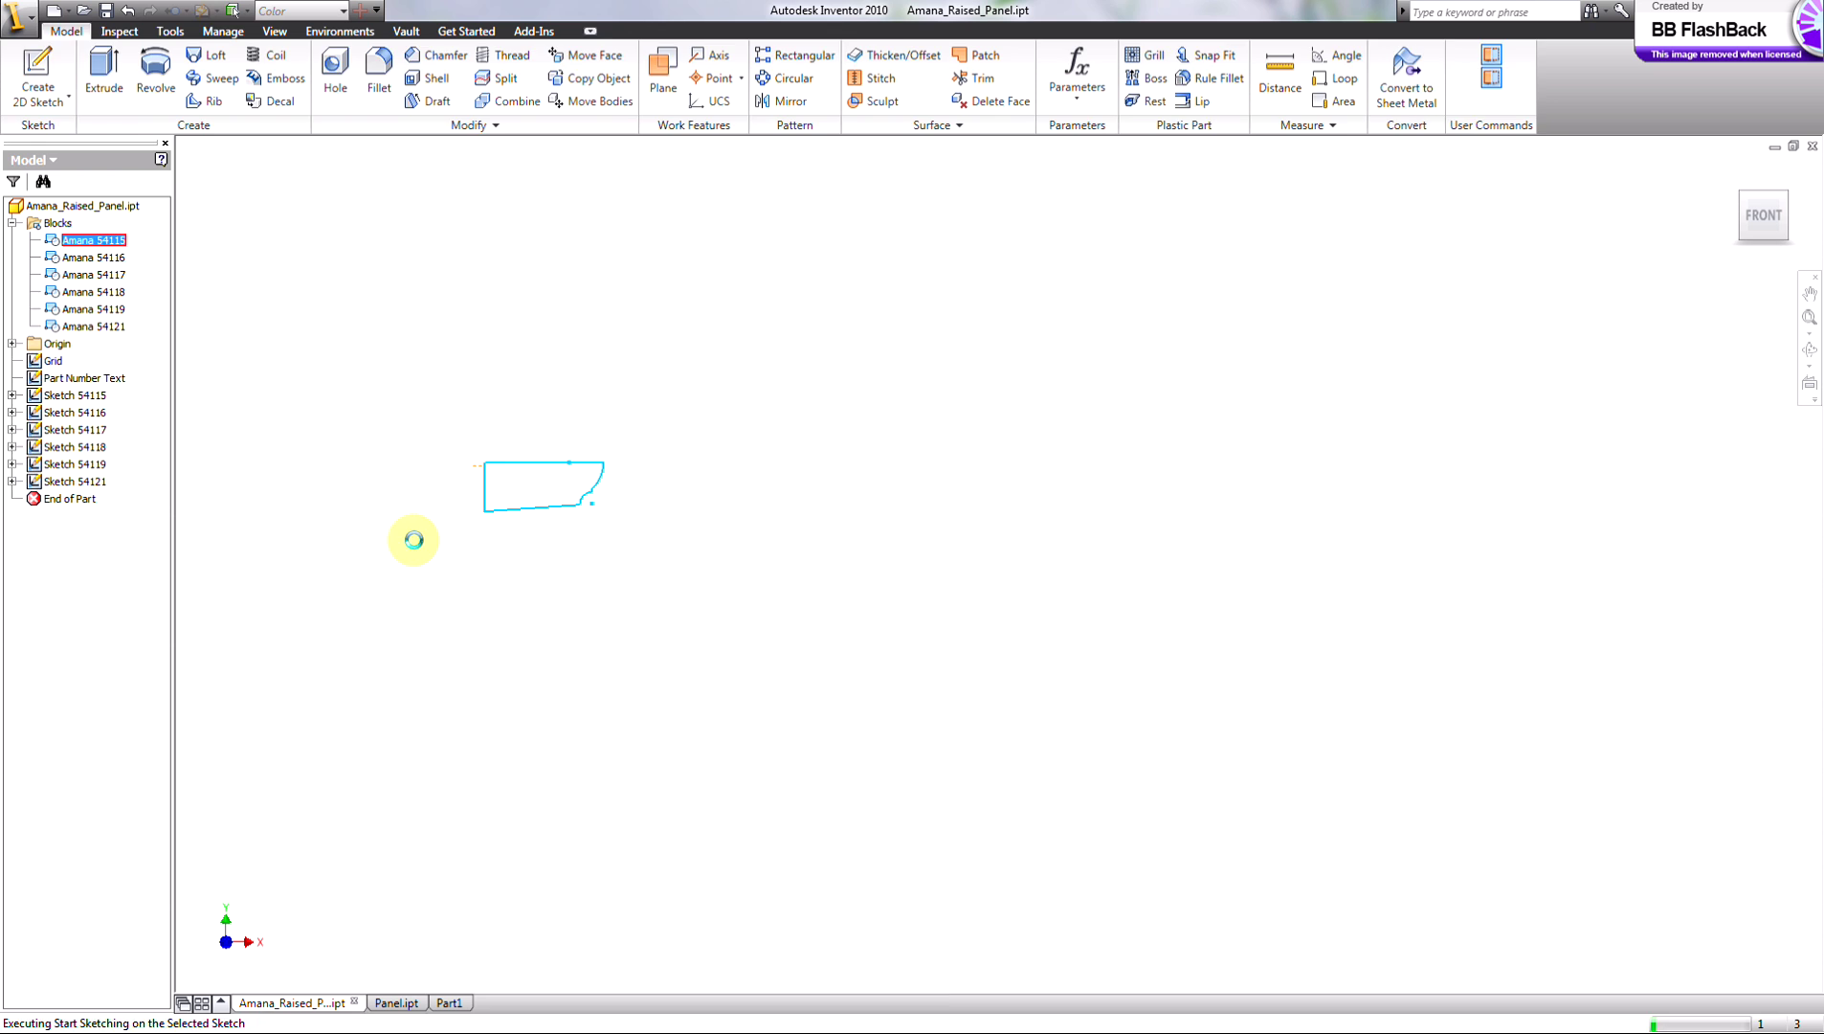
left_click(27, 65)
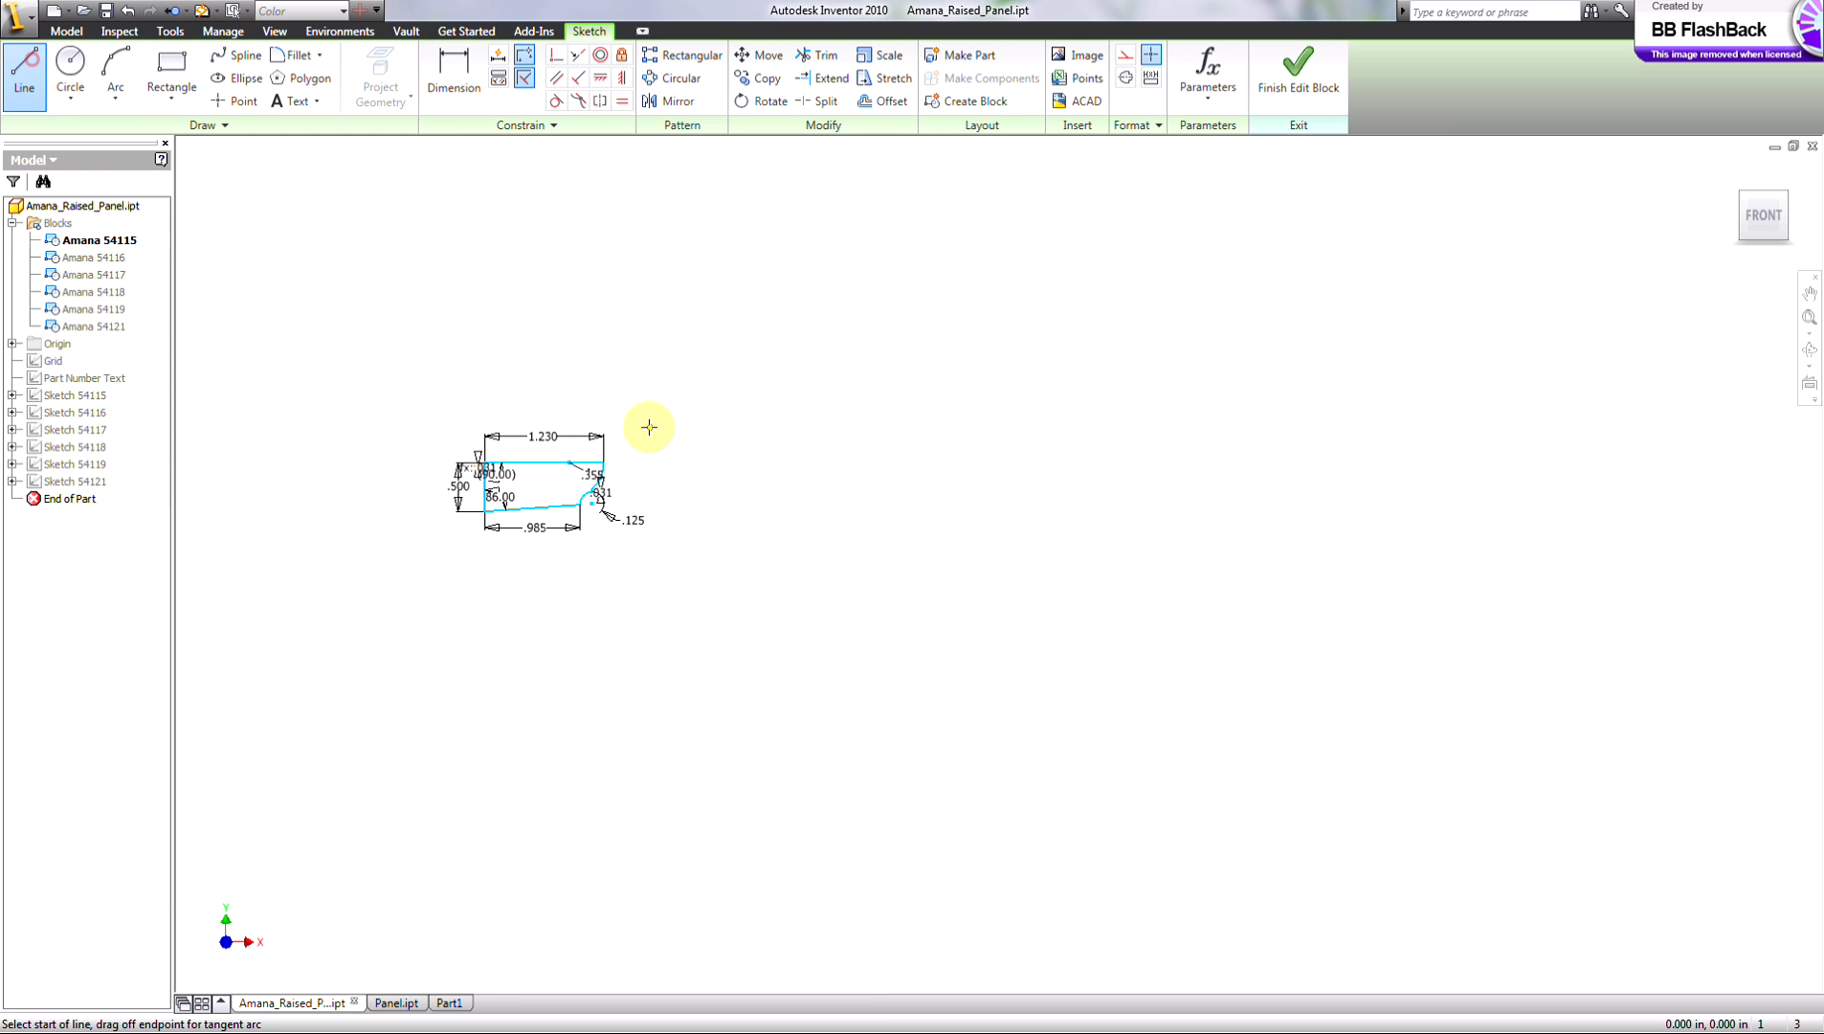
left_click(533, 392)
left_click(531, 594)
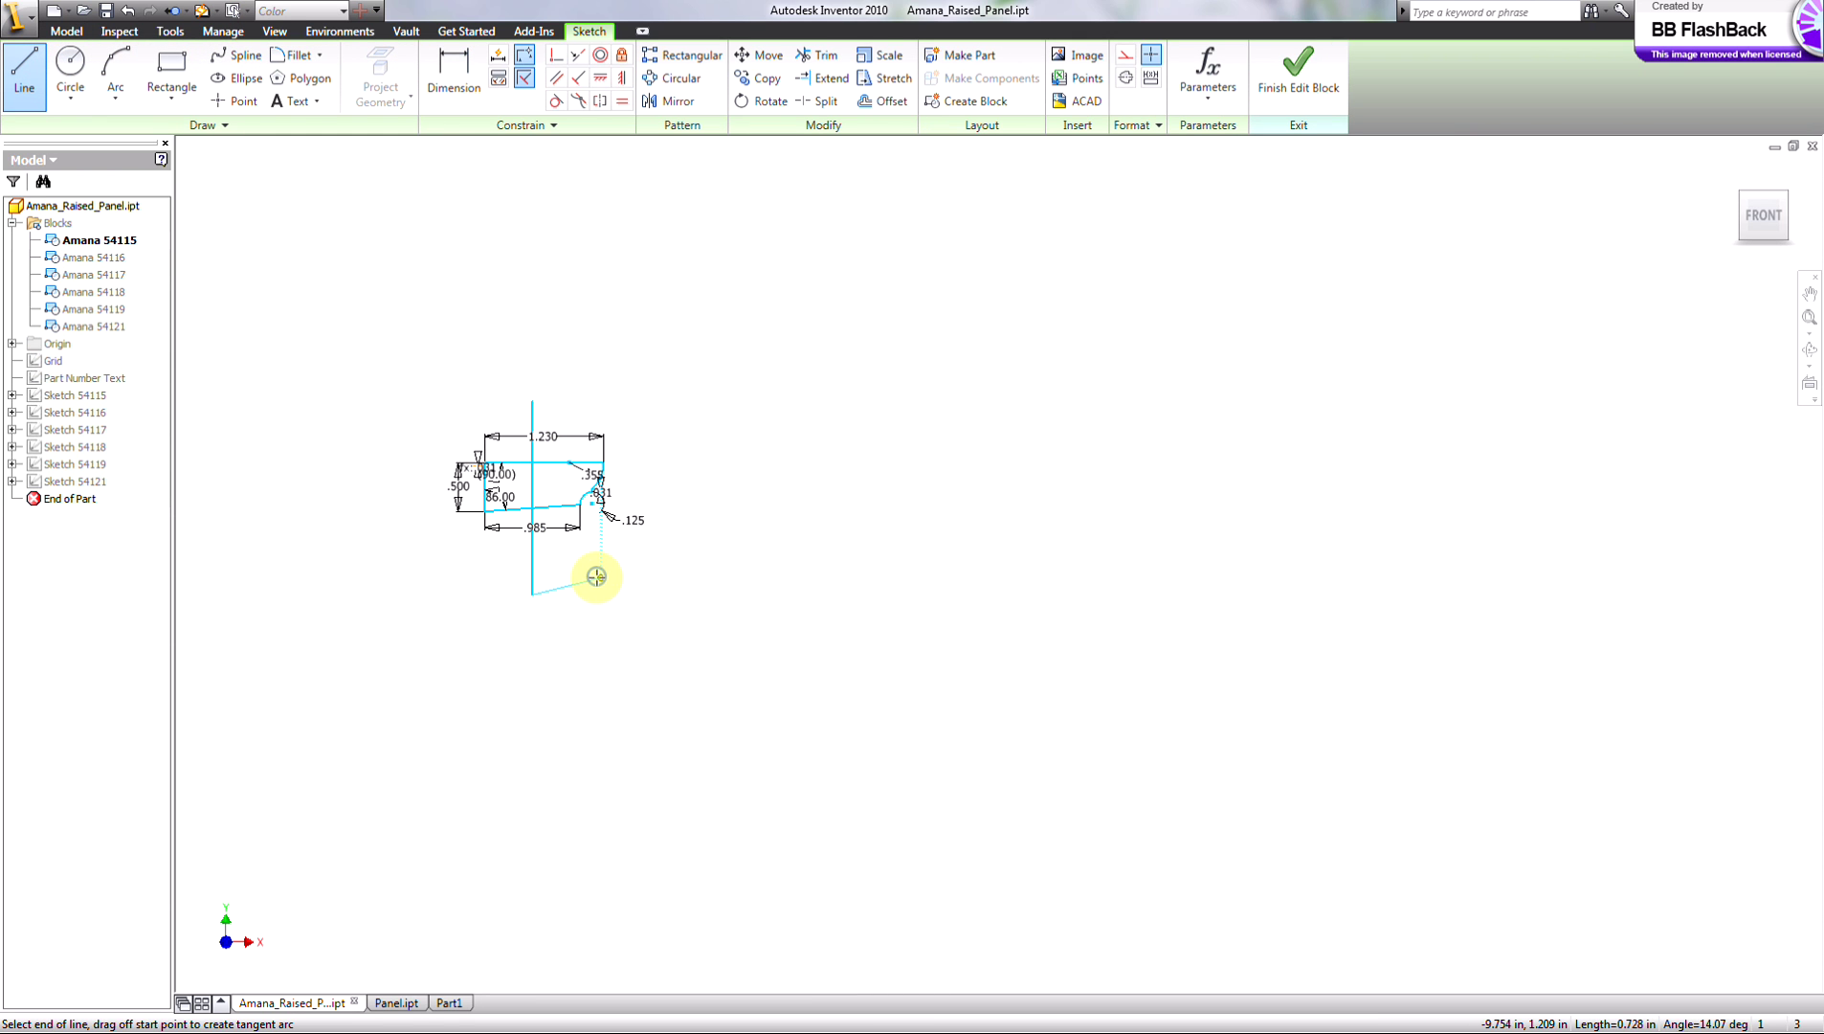
right_click(600, 578)
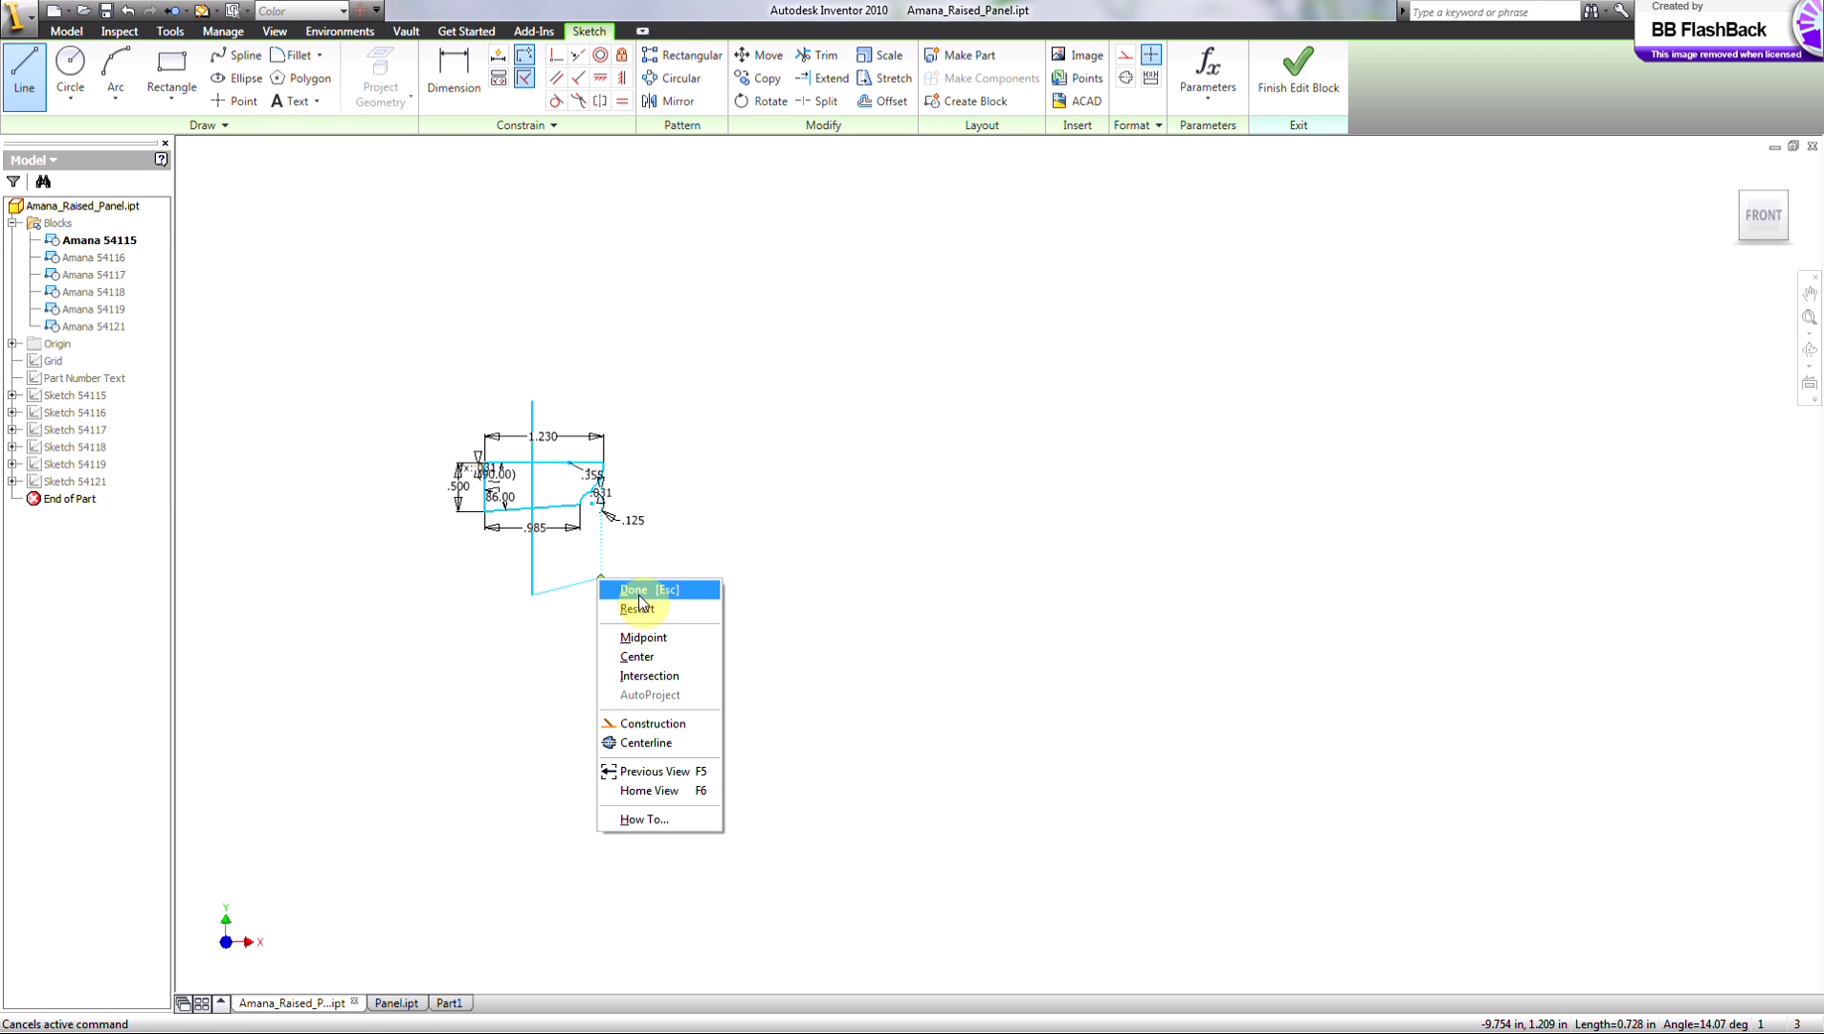
left_click(638, 594)
Finish editing the Amana 54115 block and save Amana_Raised_Panel.ipt
right_click(633, 358)
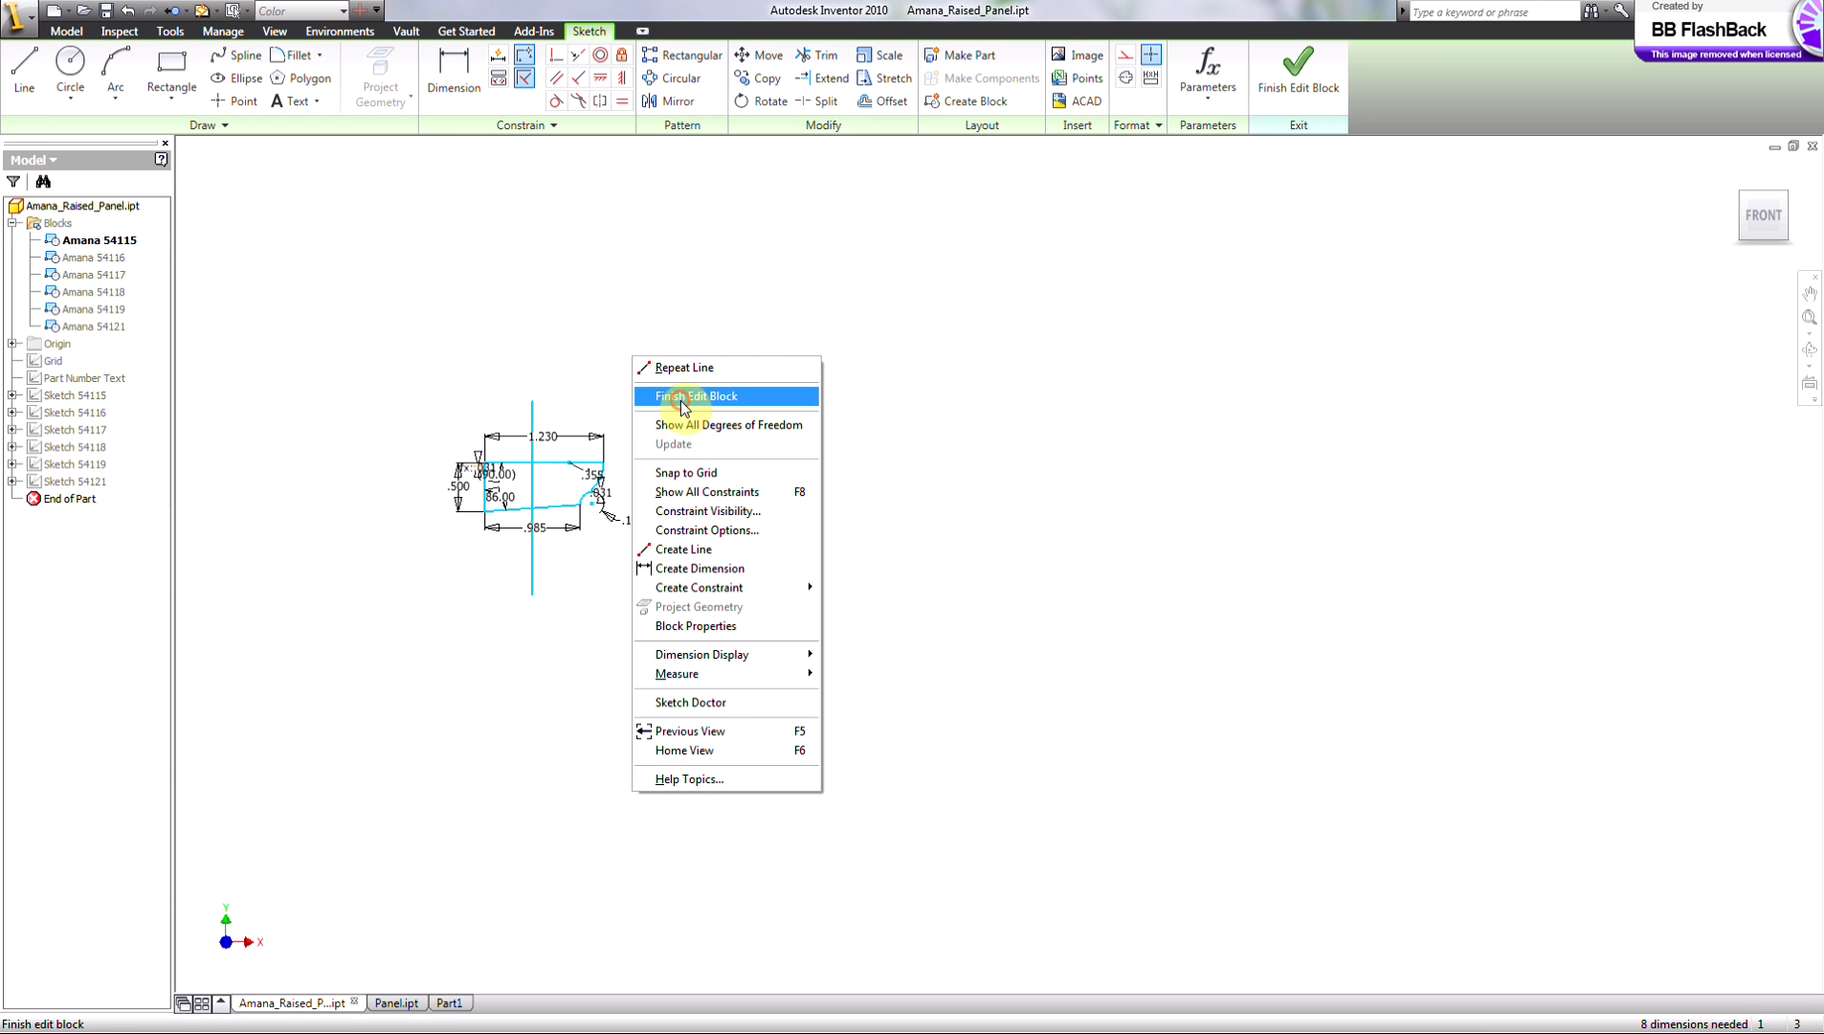
left_click(682, 396)
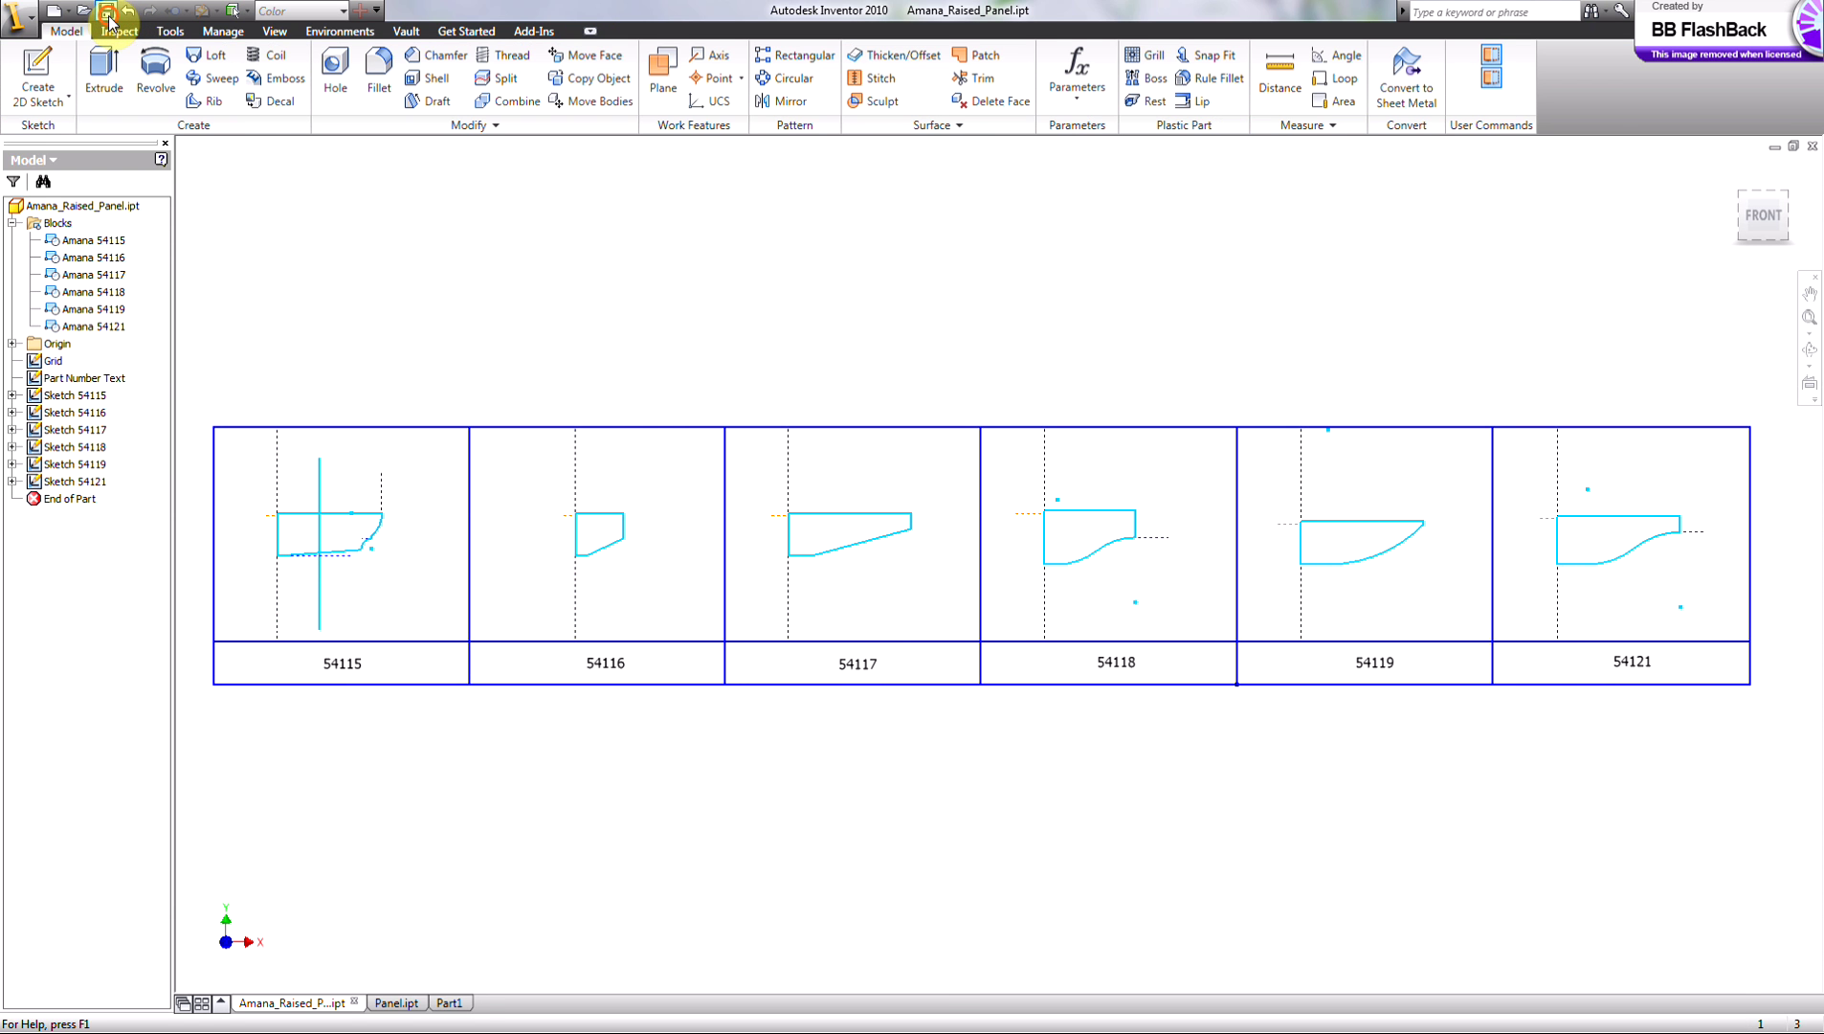
left_click(106, 11)
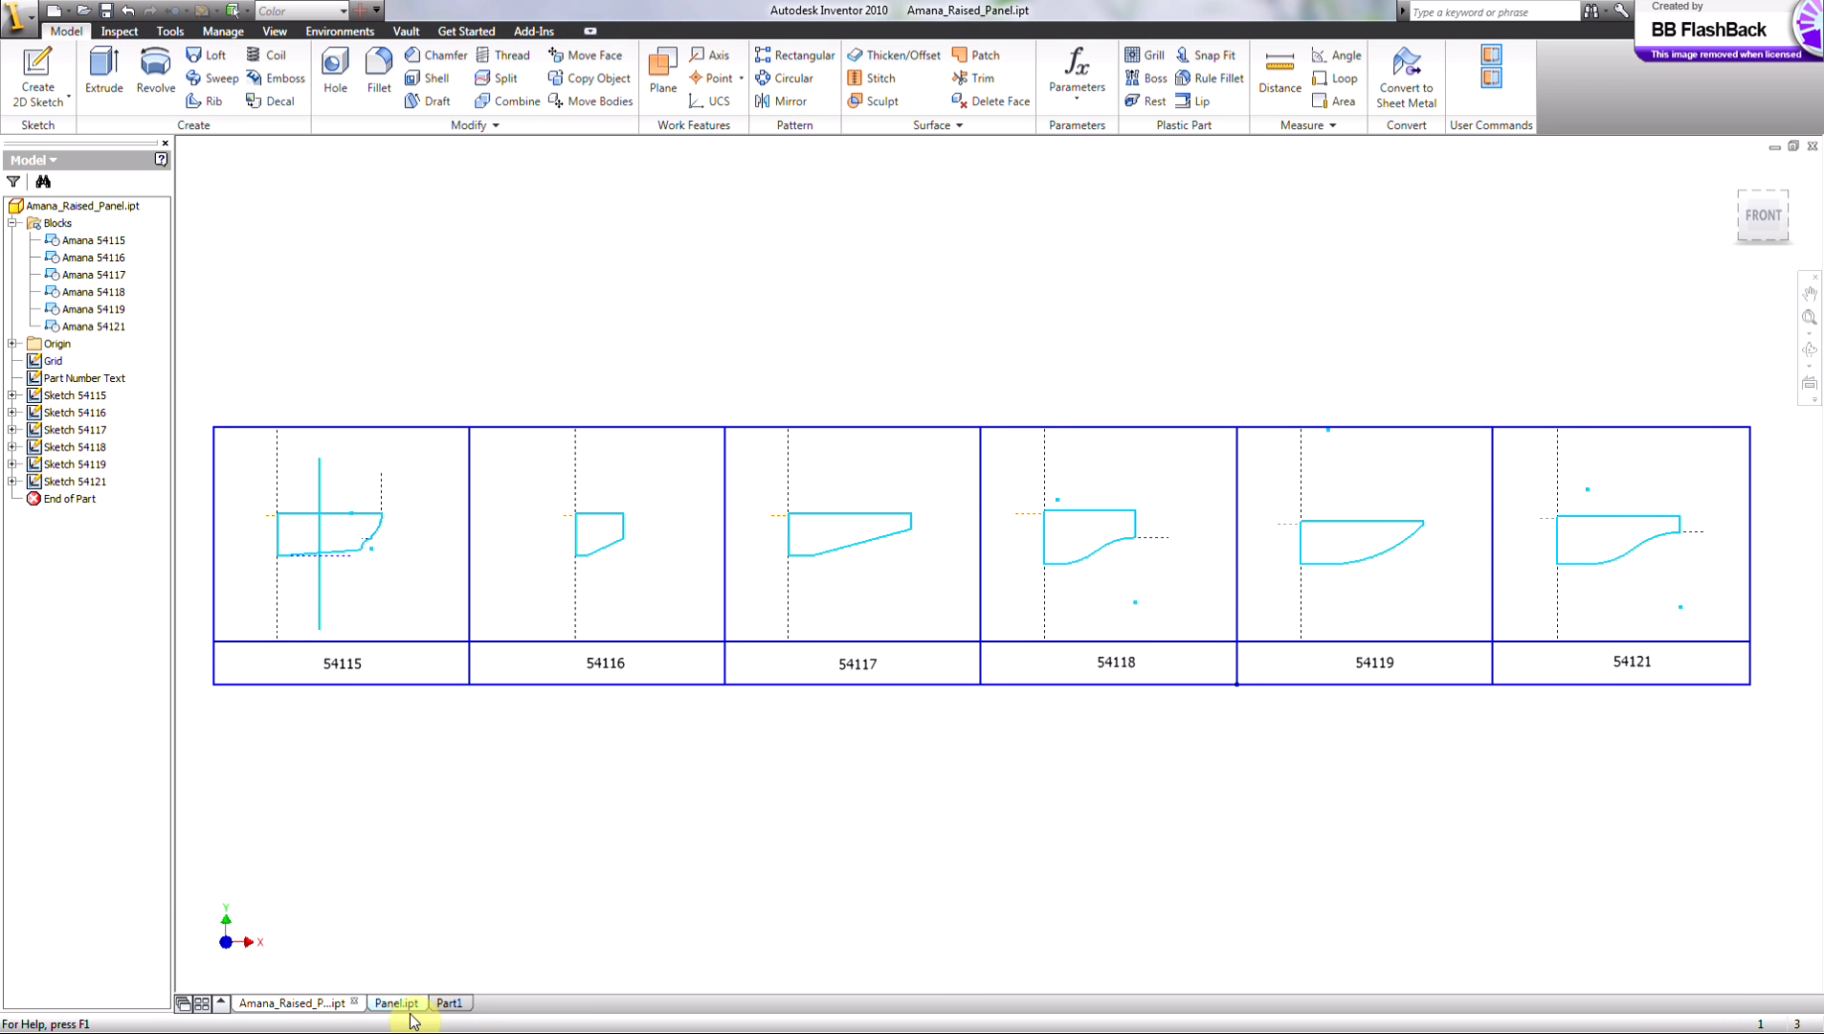
Update Part1 from the changed source part and close it without saving
left_click(449, 1002)
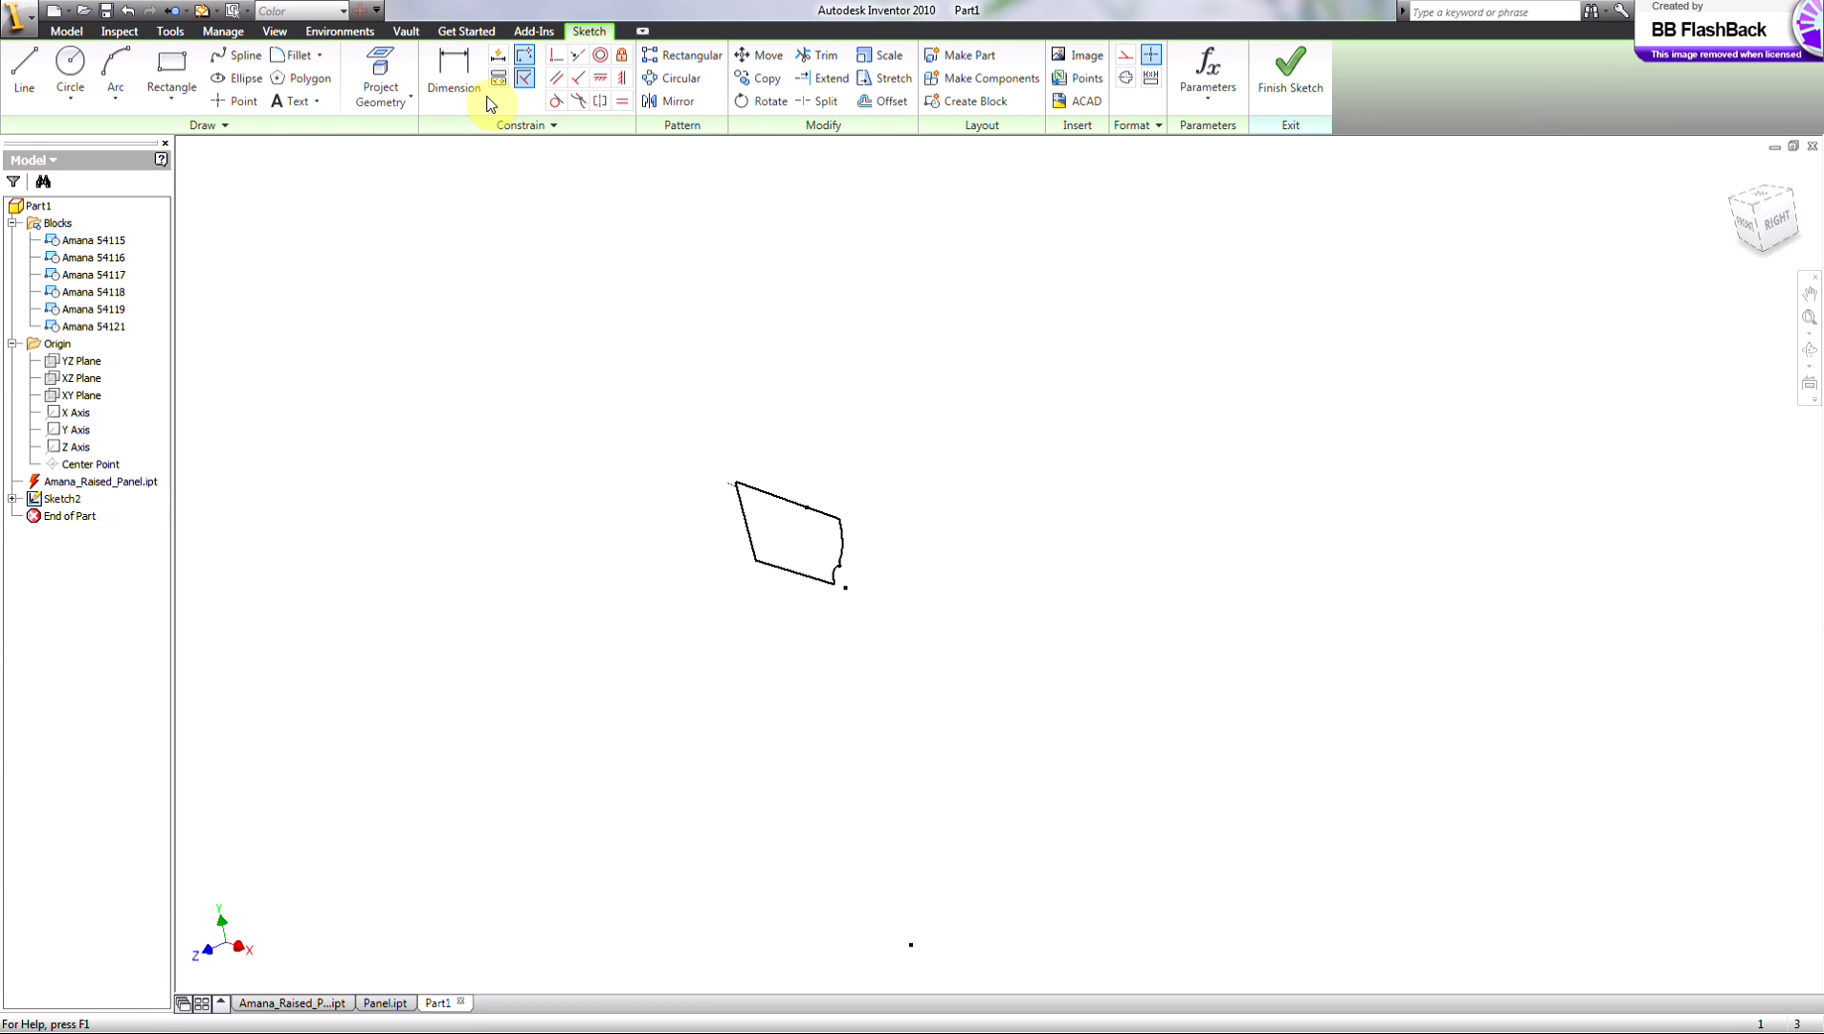
left_click(204, 12)
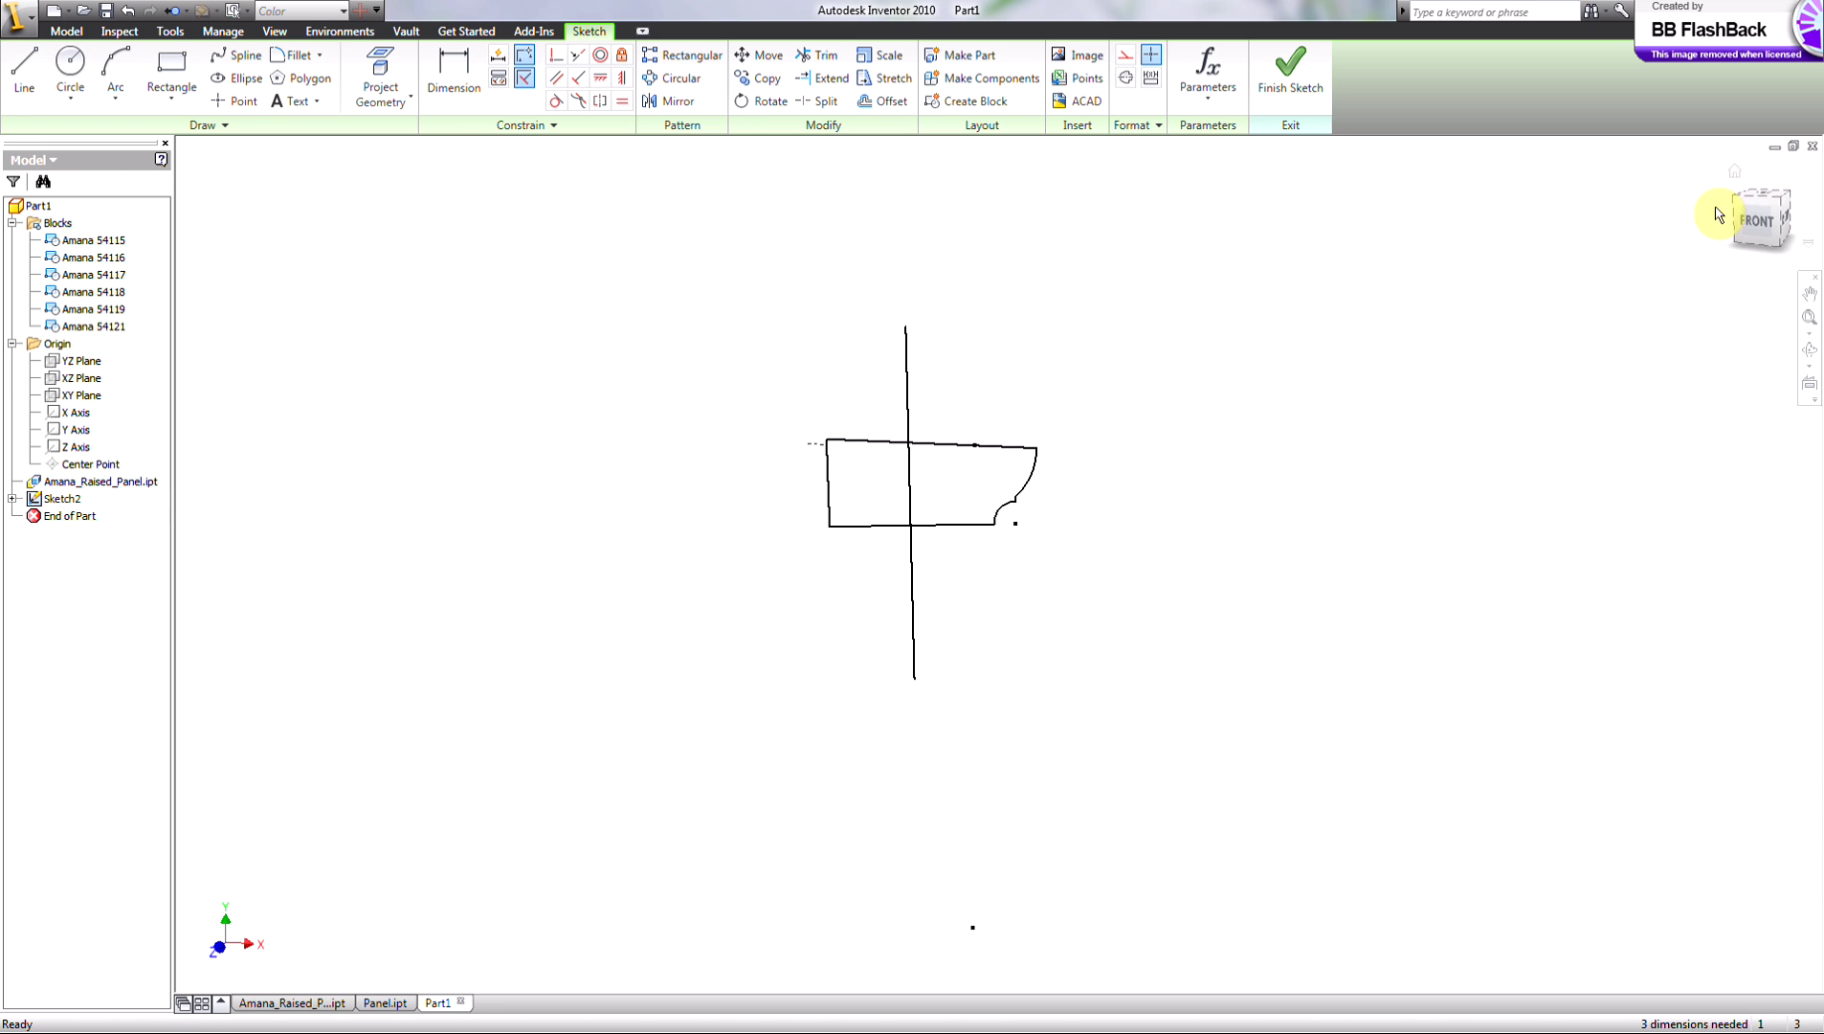
left_click(1813, 145)
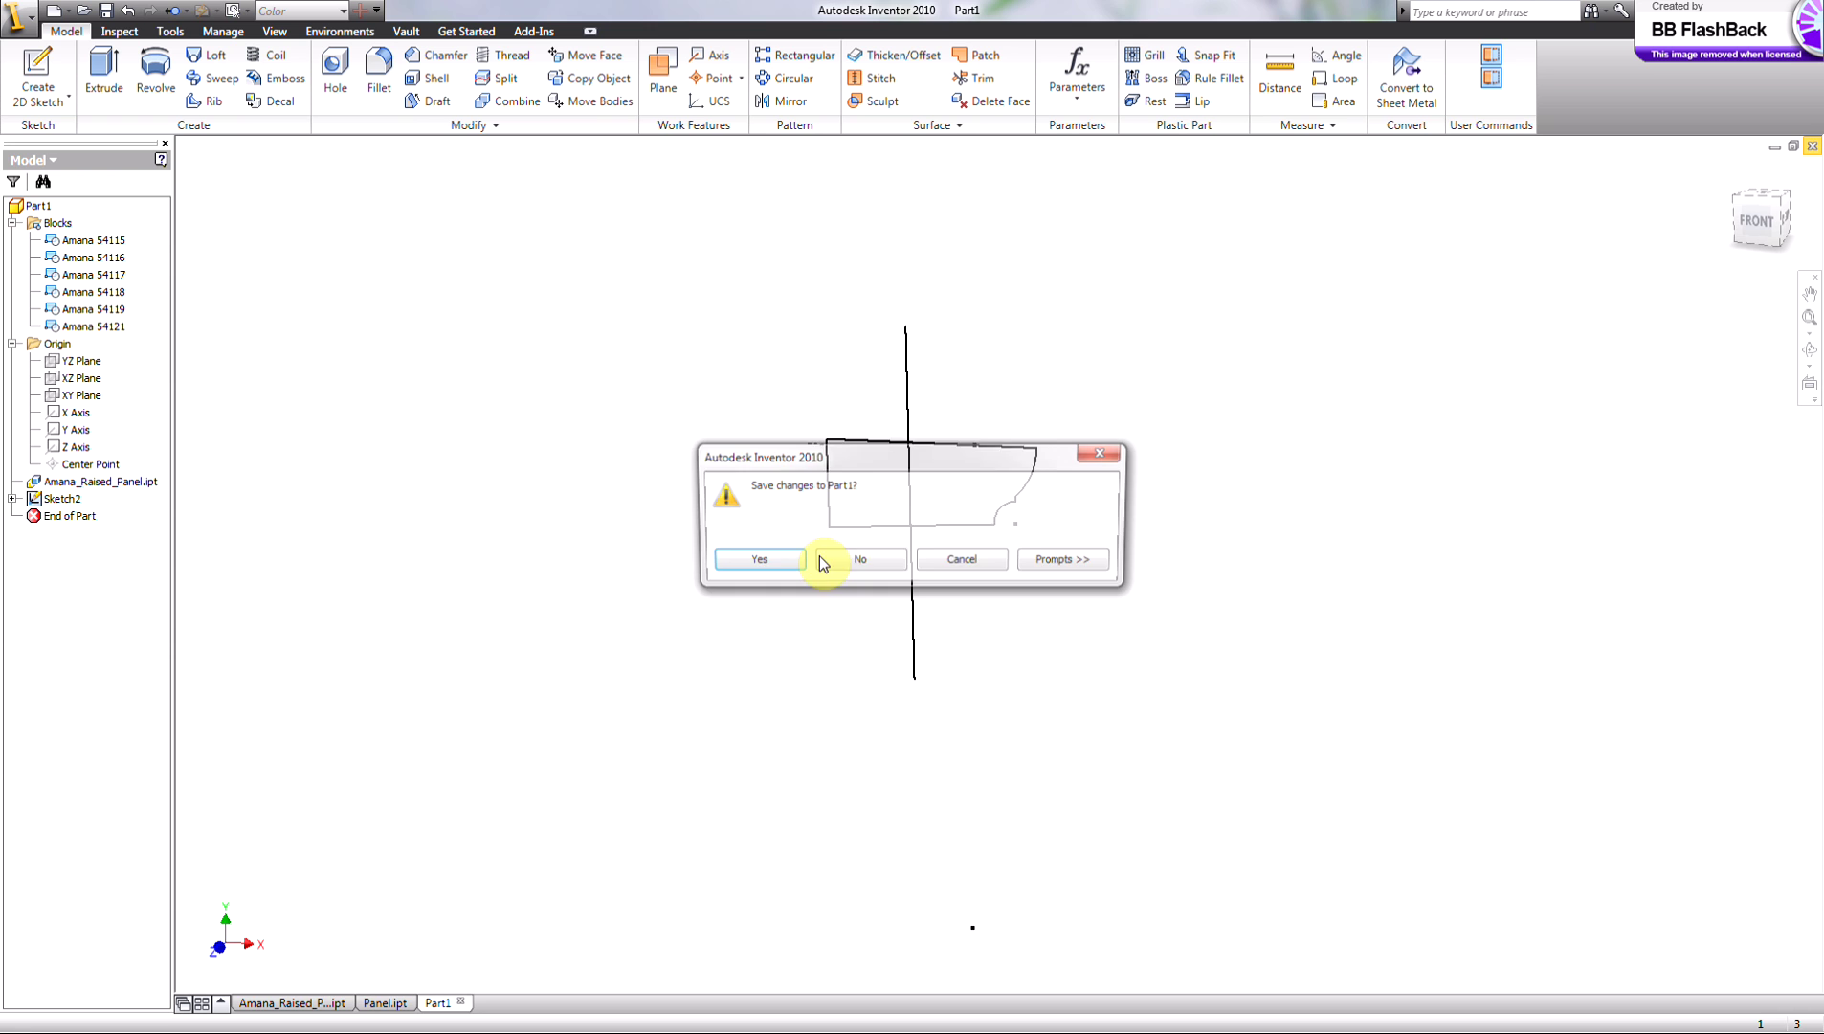
left_click(862, 561)
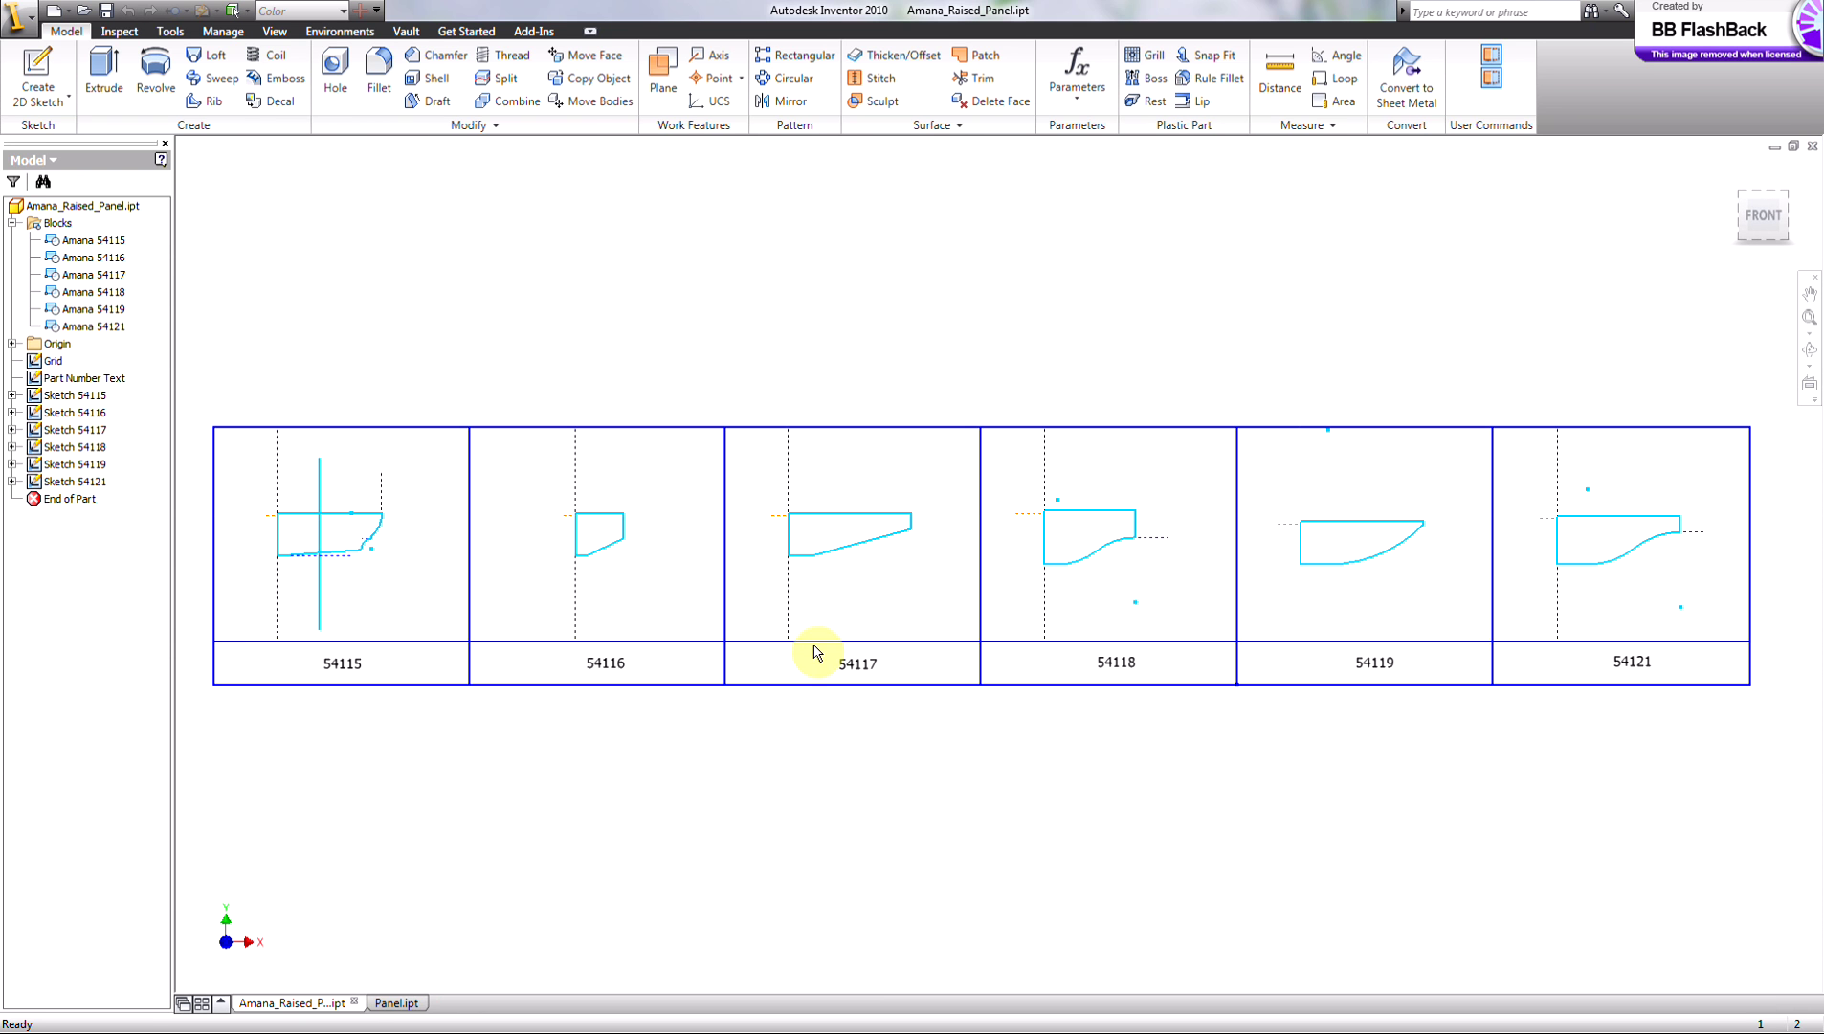
Switch to Panel.ipt and update it from the changed Amana_Raised_Panel.ipt source
left_click(414, 1003)
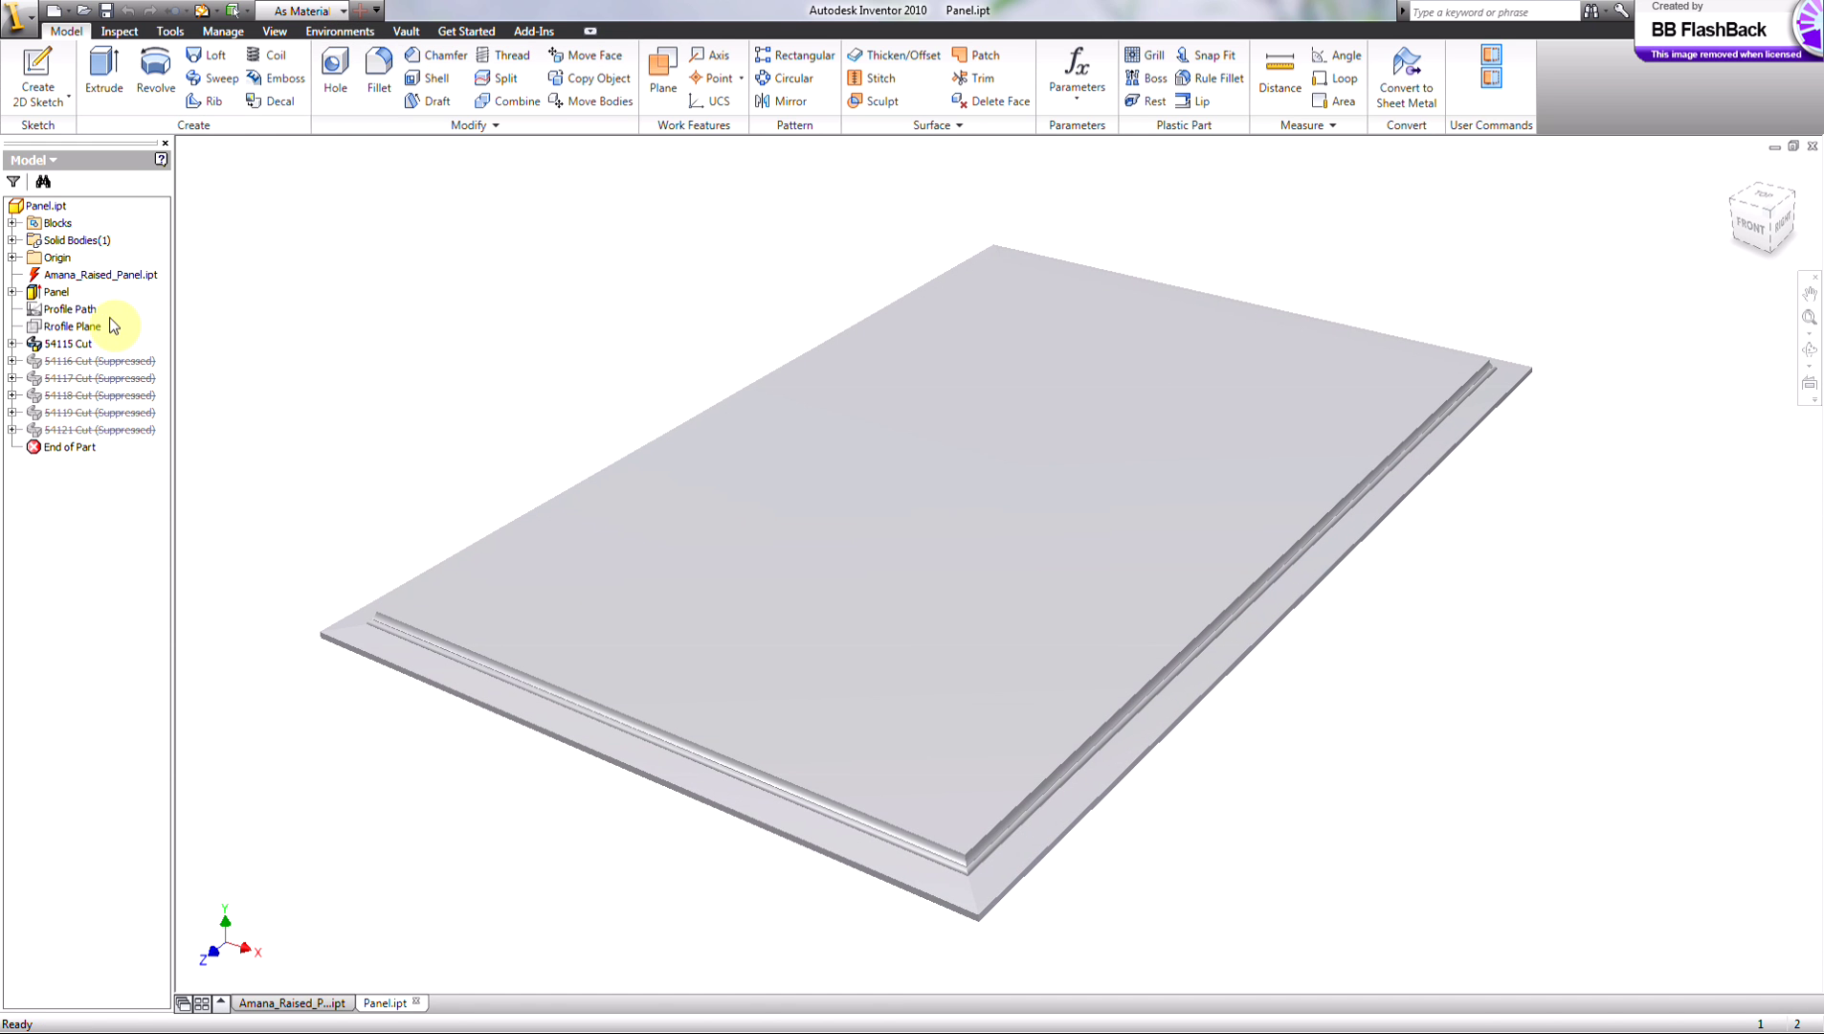
left_click(202, 10)
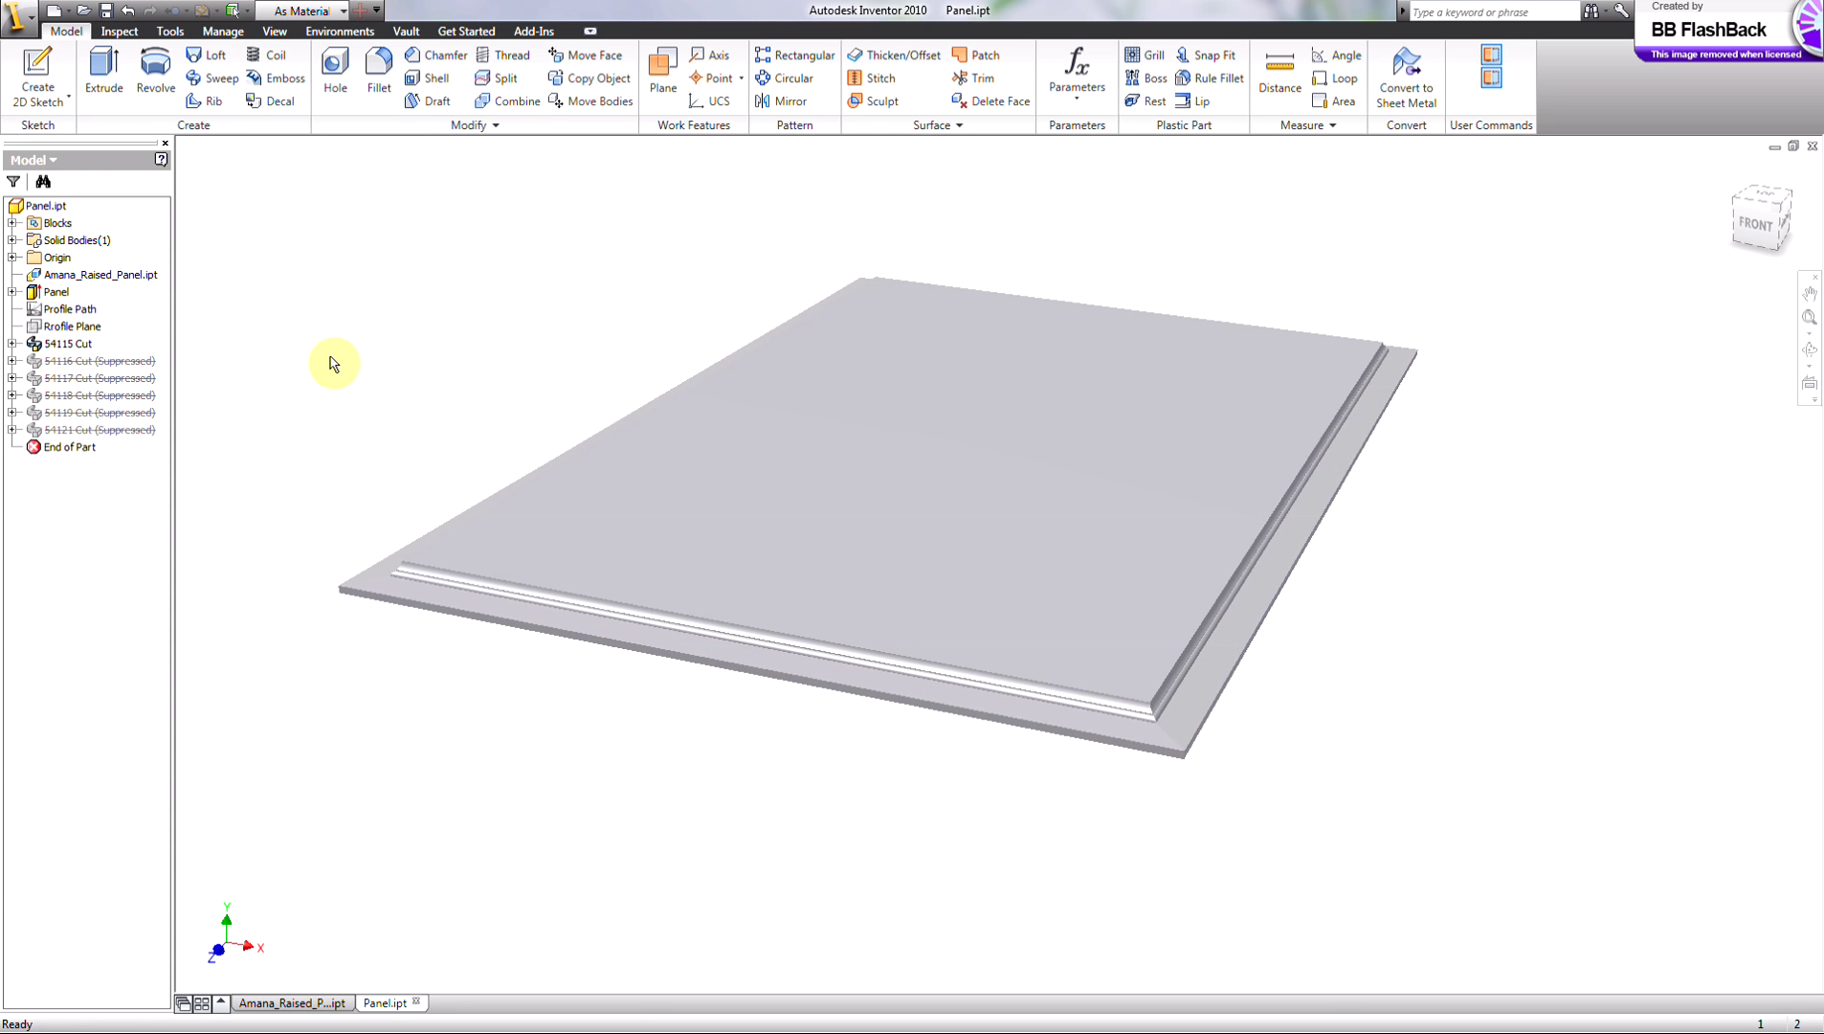
left_click(14, 241)
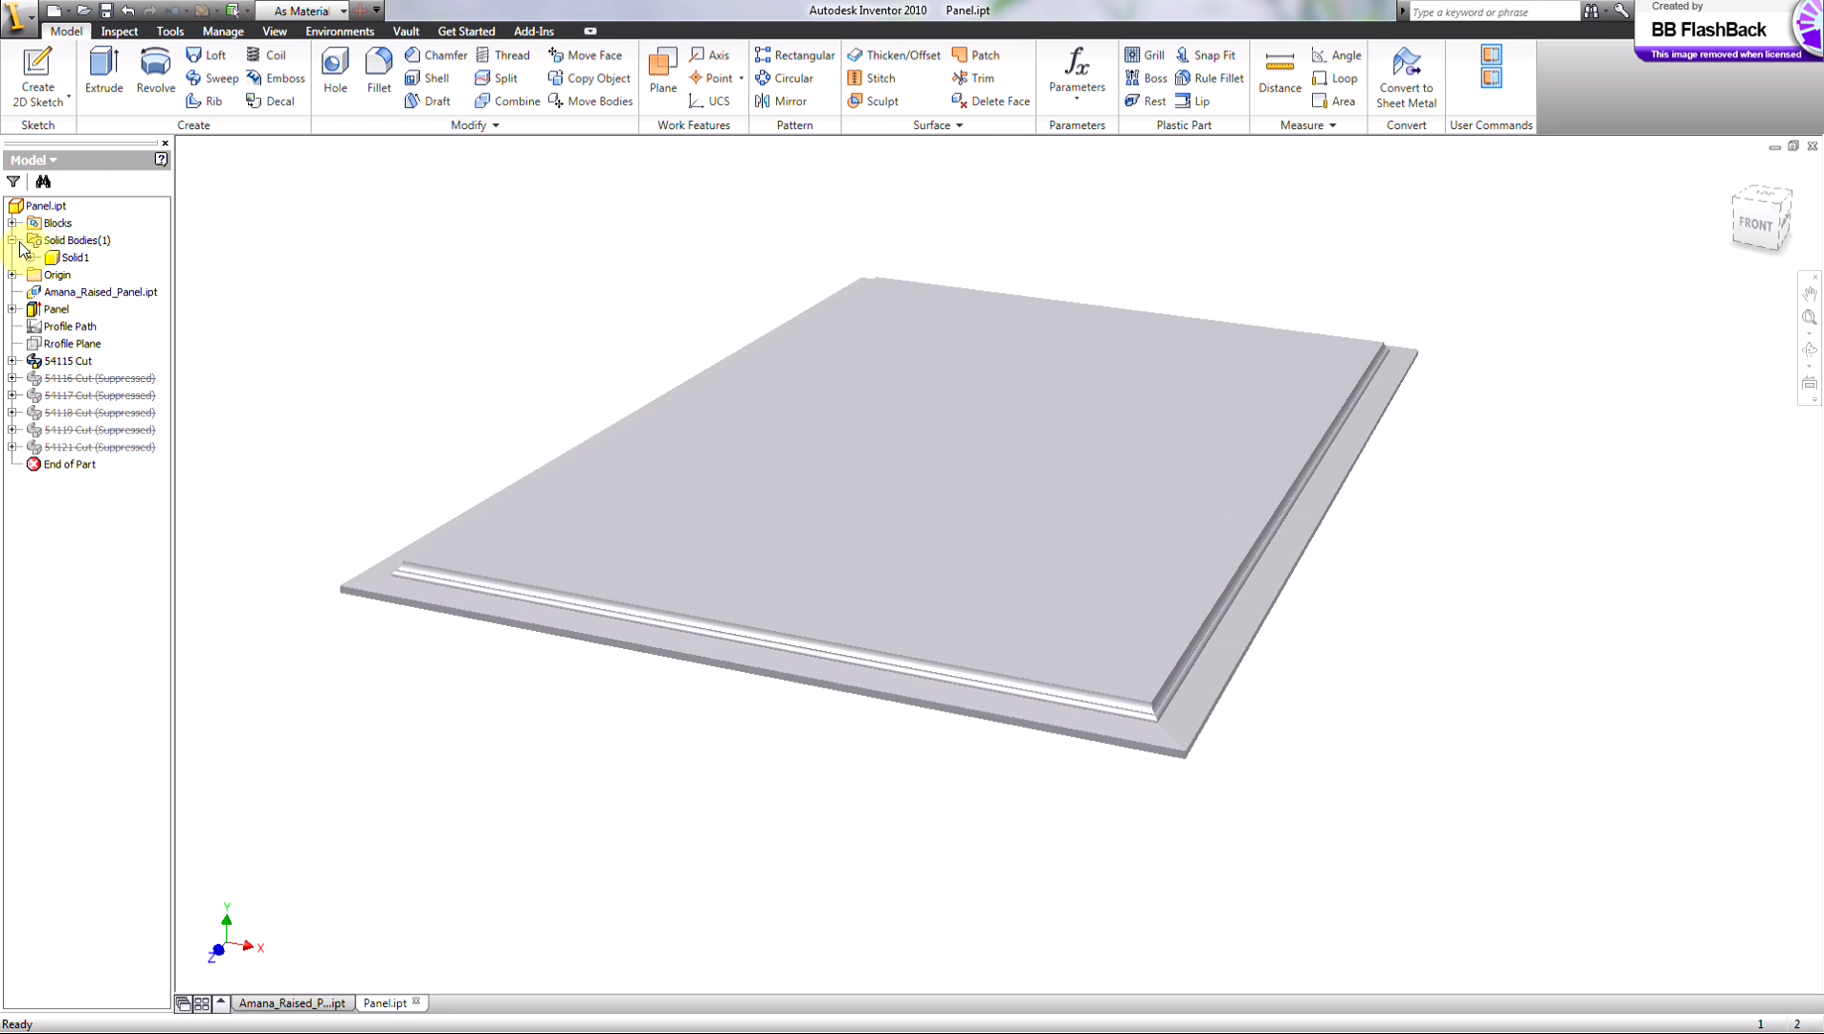
left_click(13, 241)
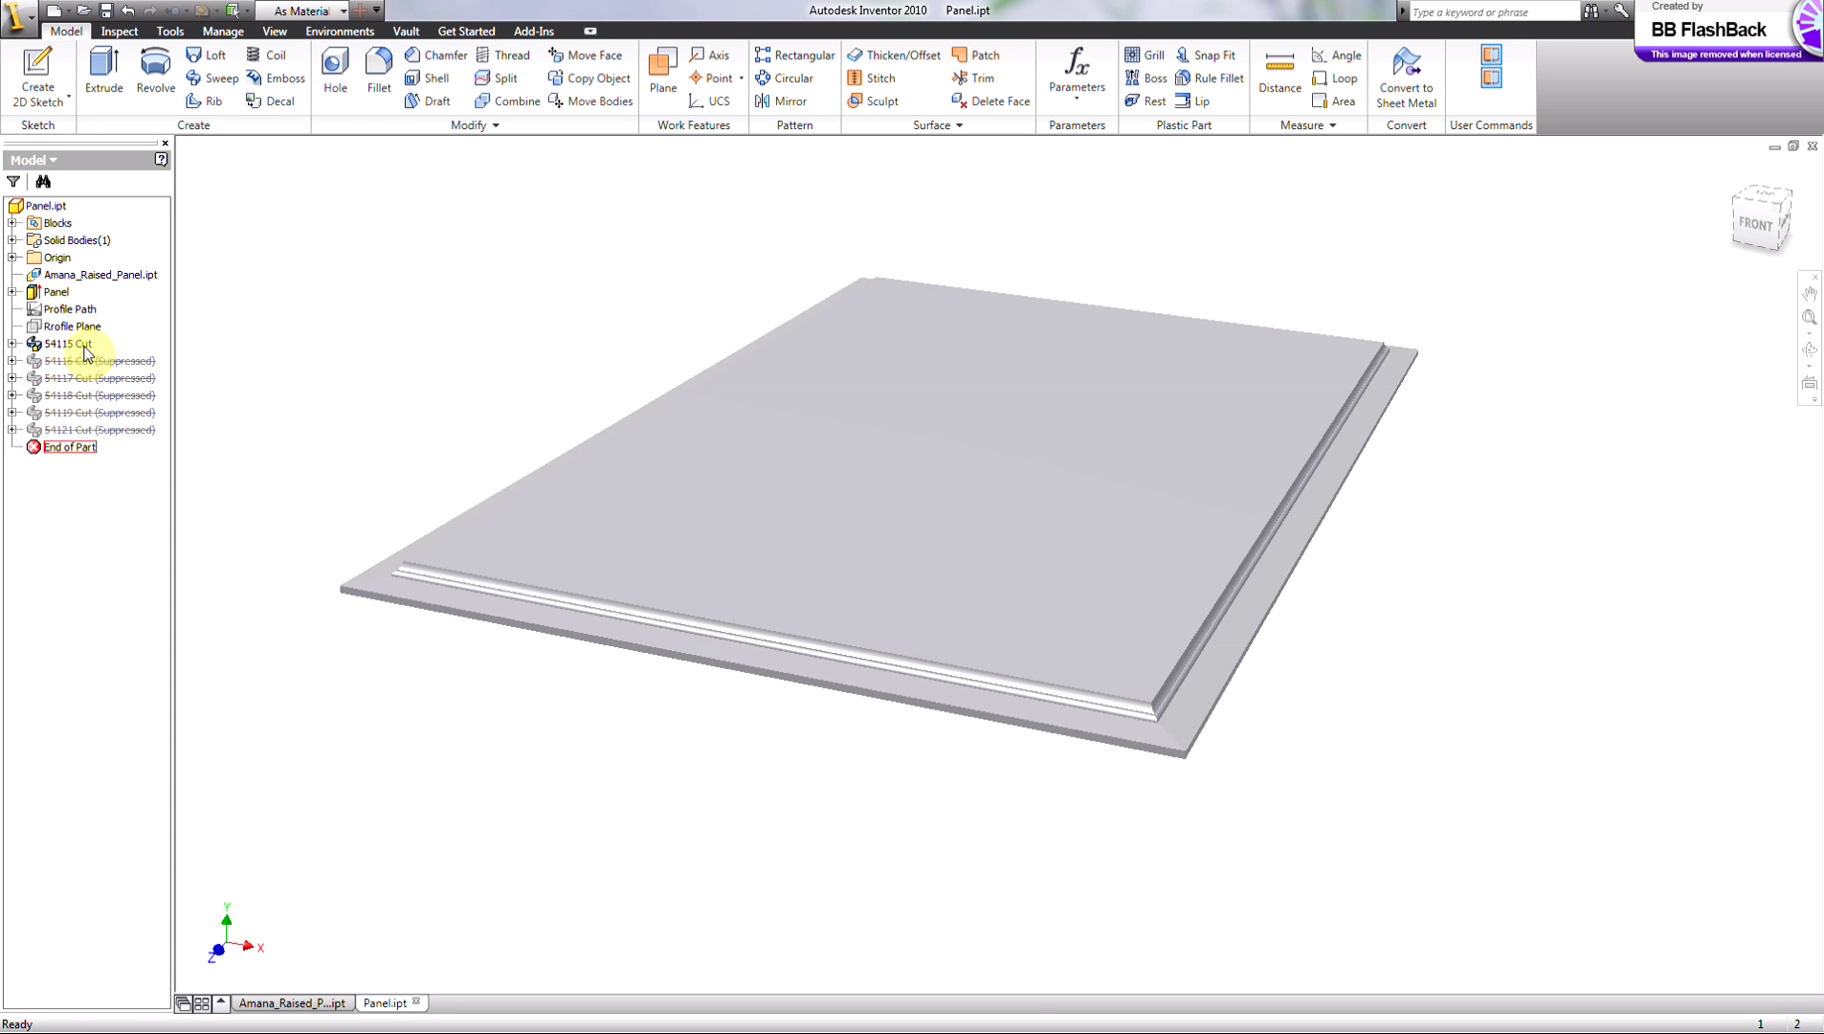
Open the iLogic parameter editor for Panel.ipt and set the Profile parameter to 54118
middle_click_drag(427, 342, 410, 299)
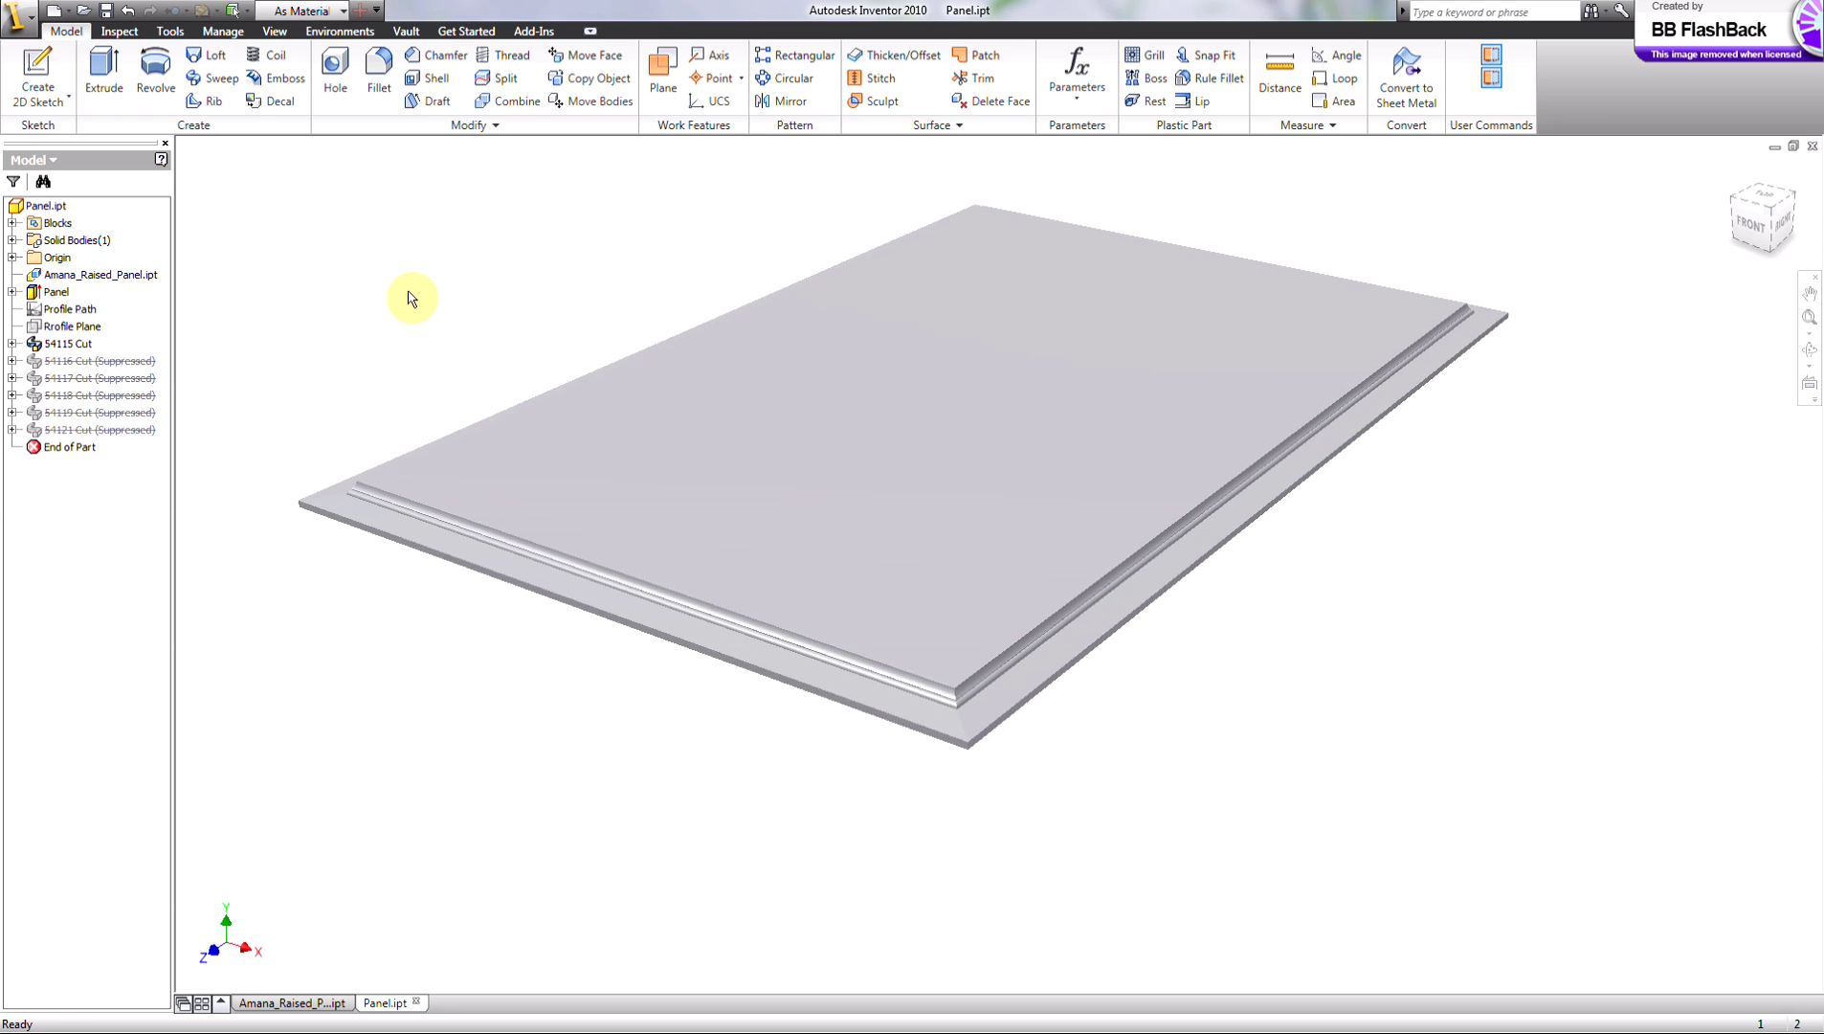
left_click(1077, 99)
left_click(1119, 179)
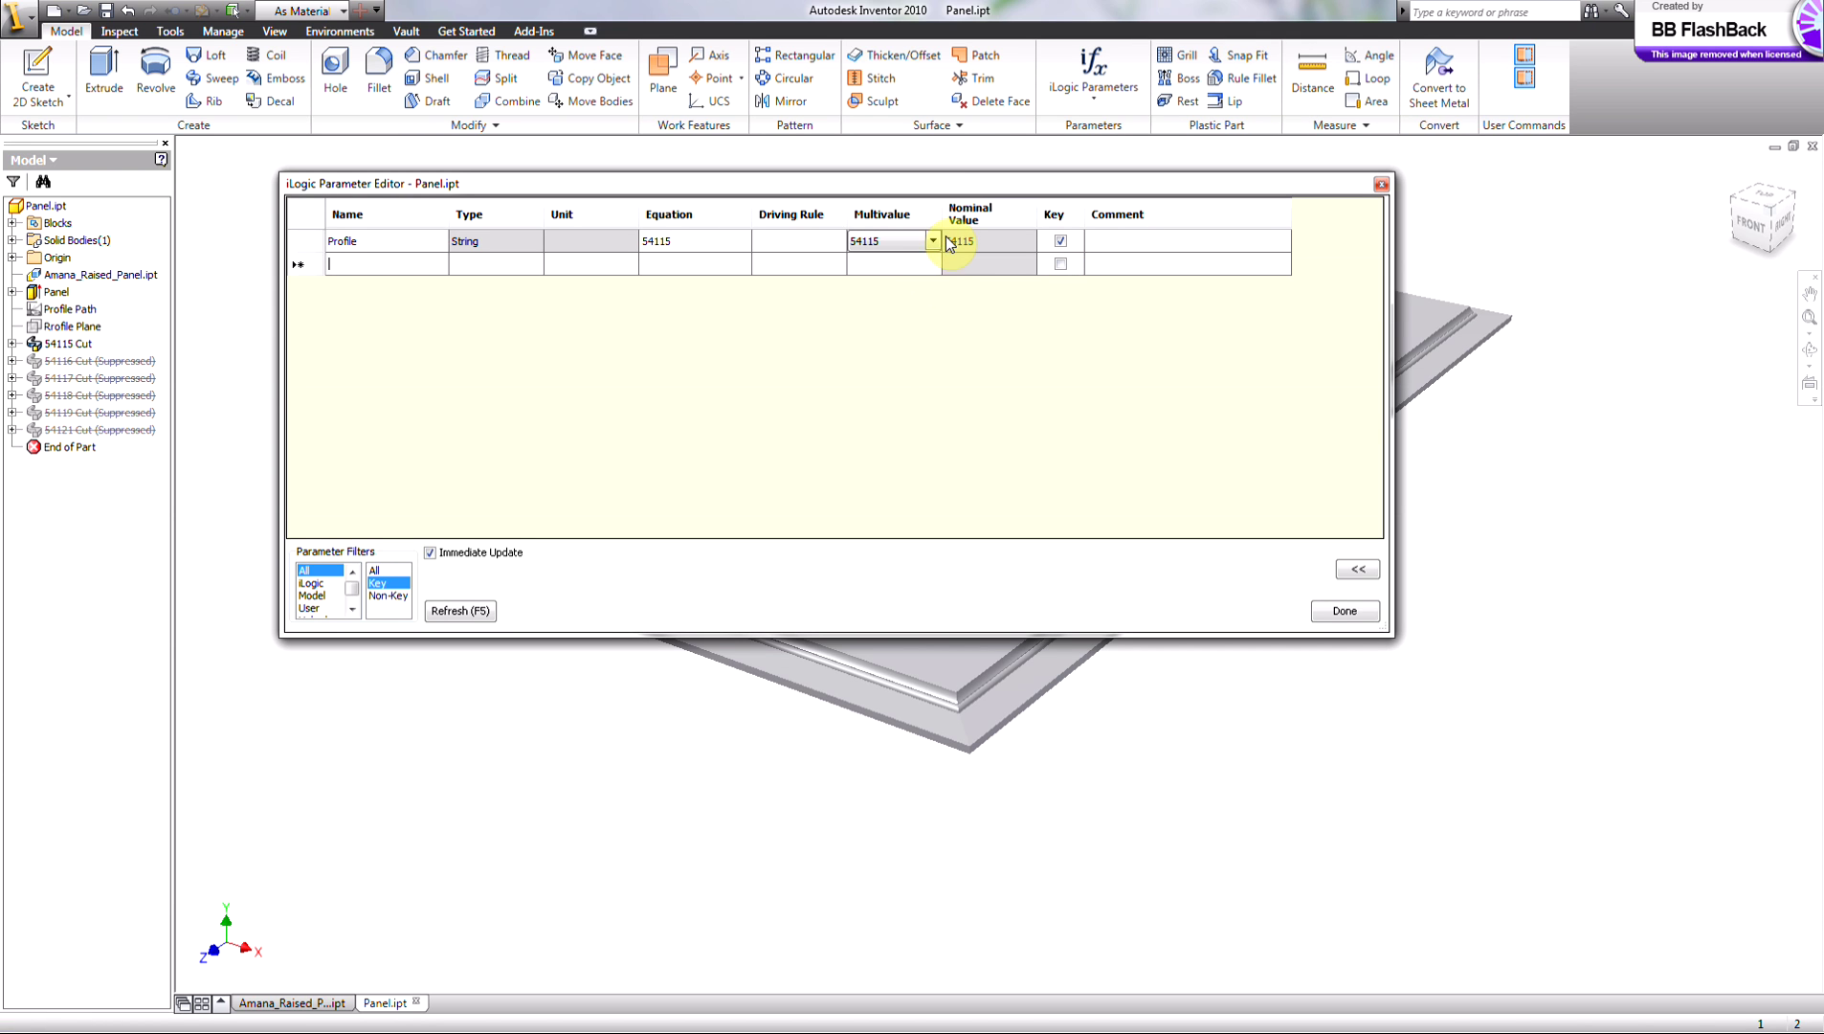
left_click(939, 241)
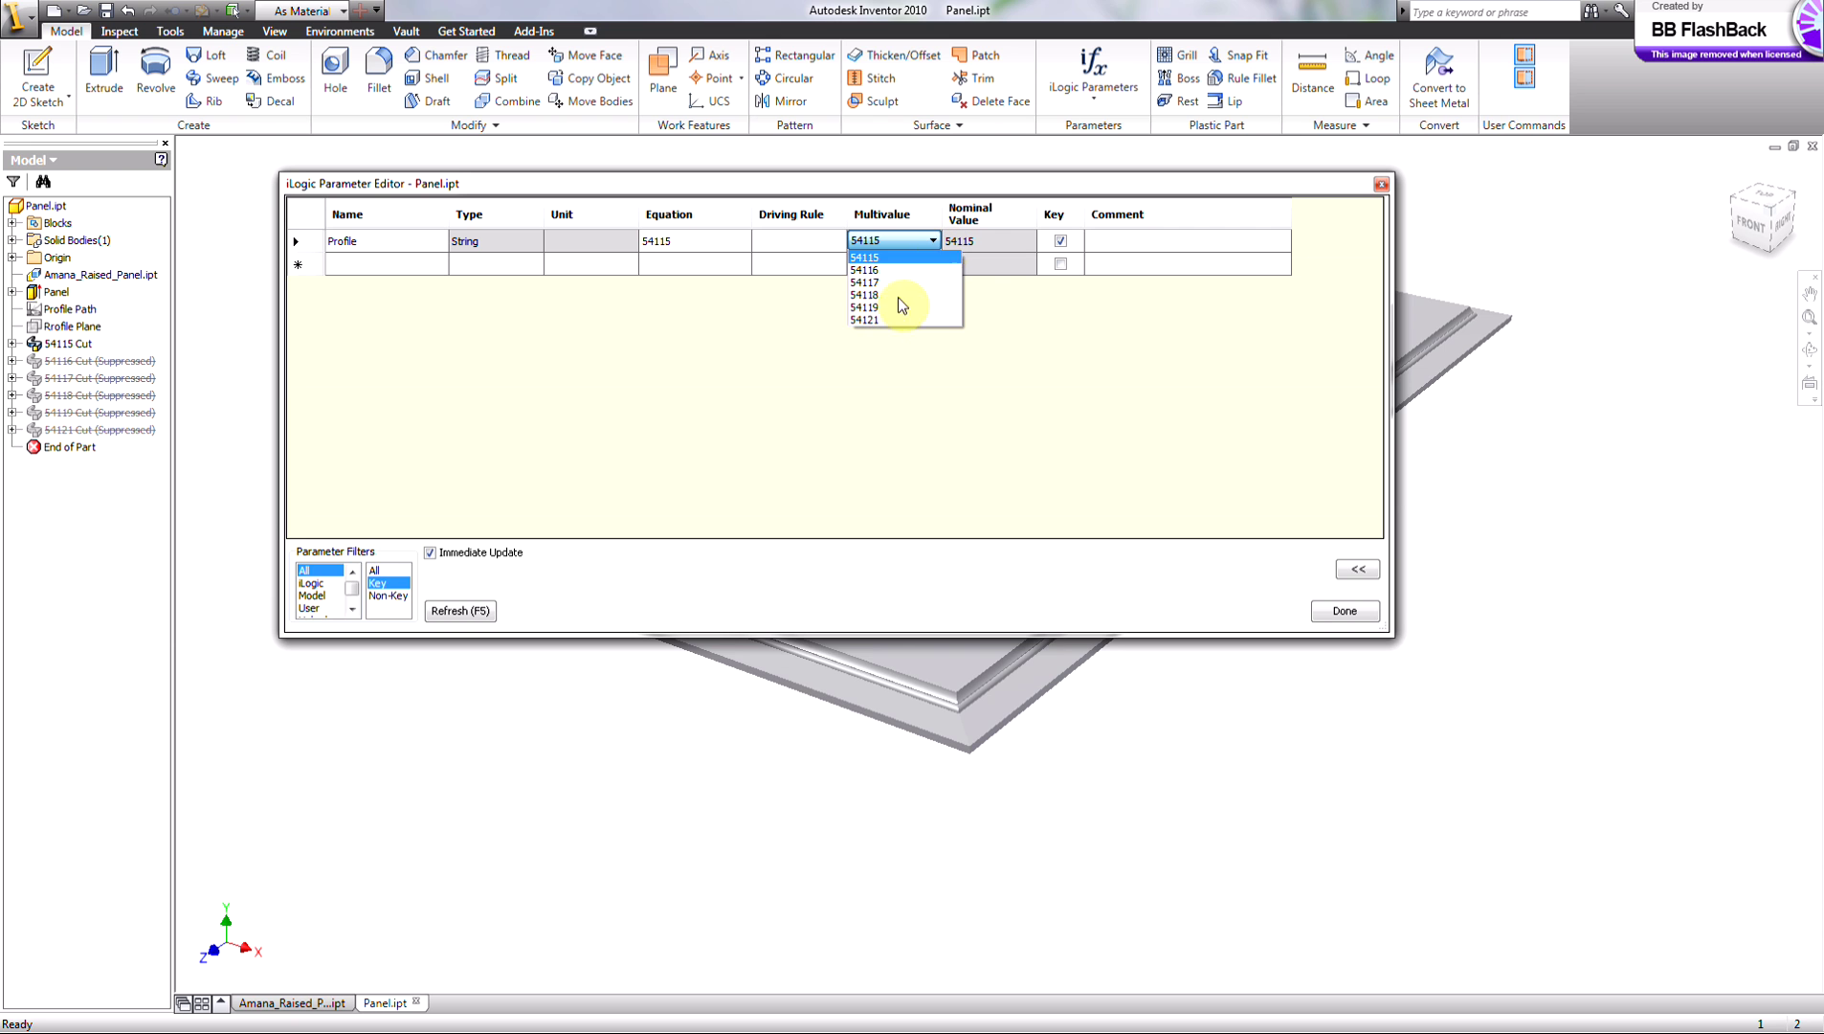
left_click(866, 294)
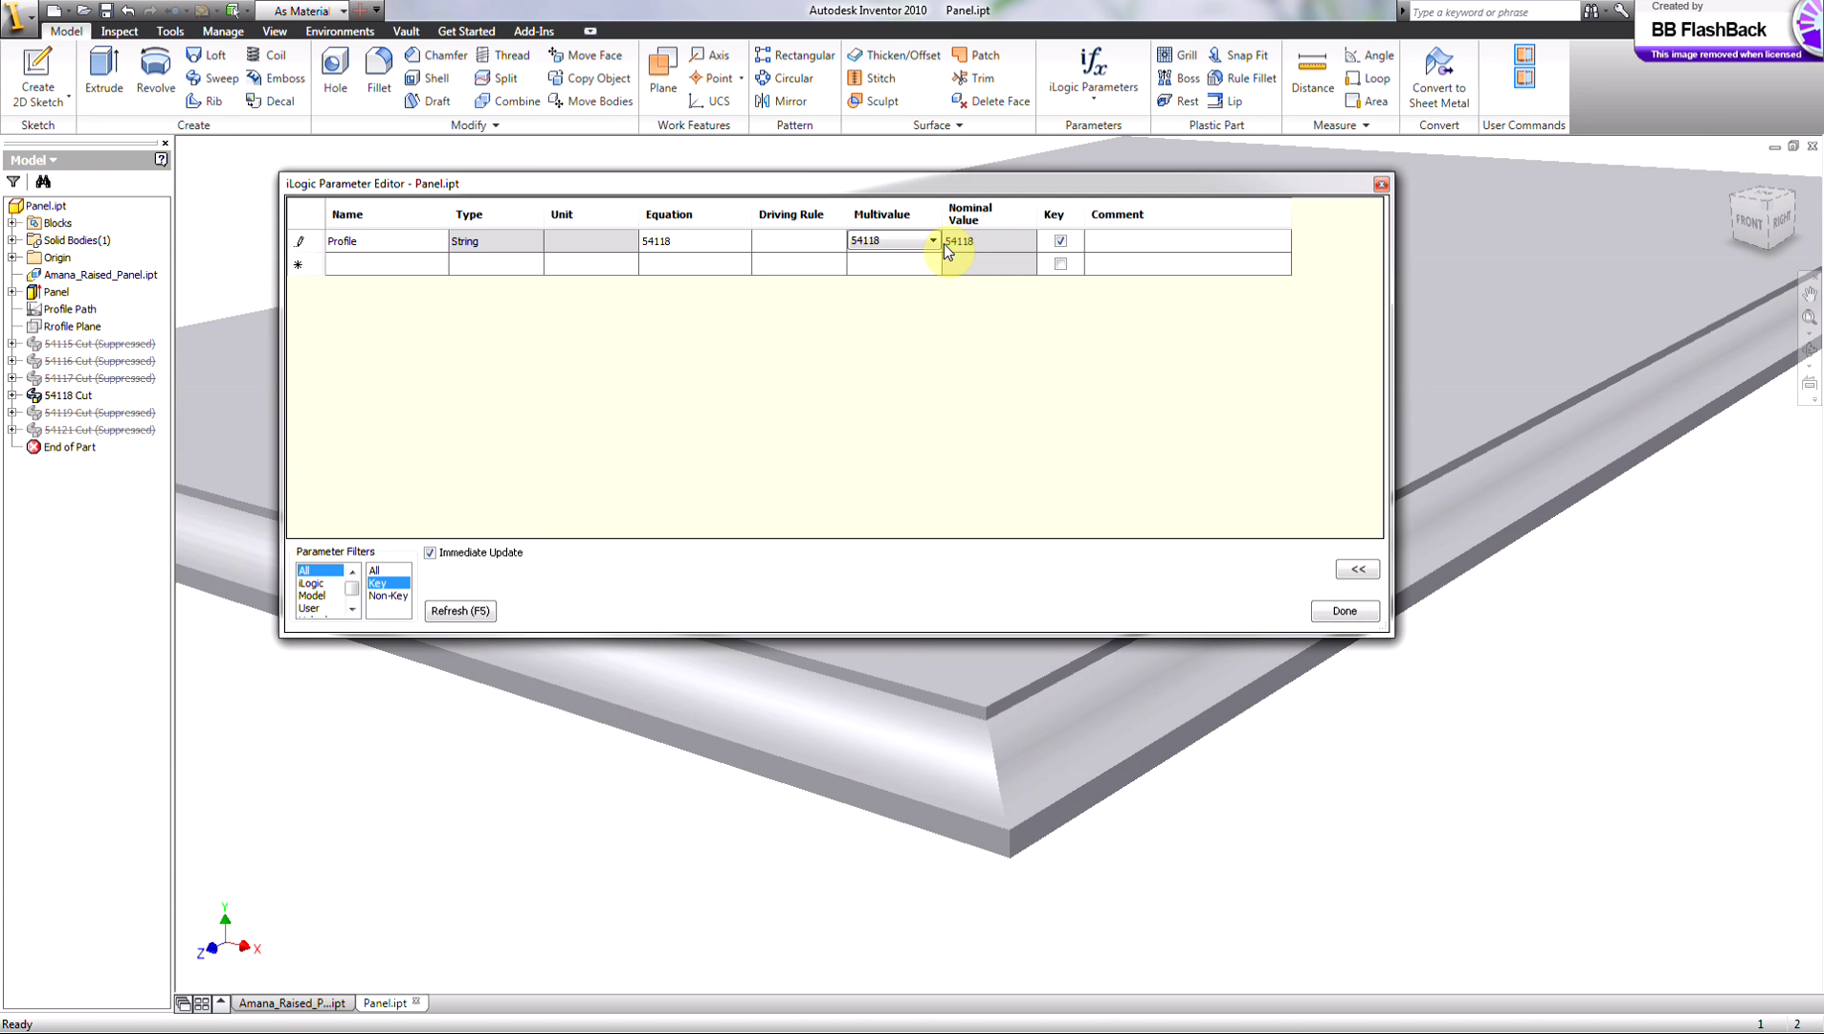
Try the Profile parameter values 54119, 54116 and 54115 on the panel, one after another
left_click(934, 240)
left_click(871, 288)
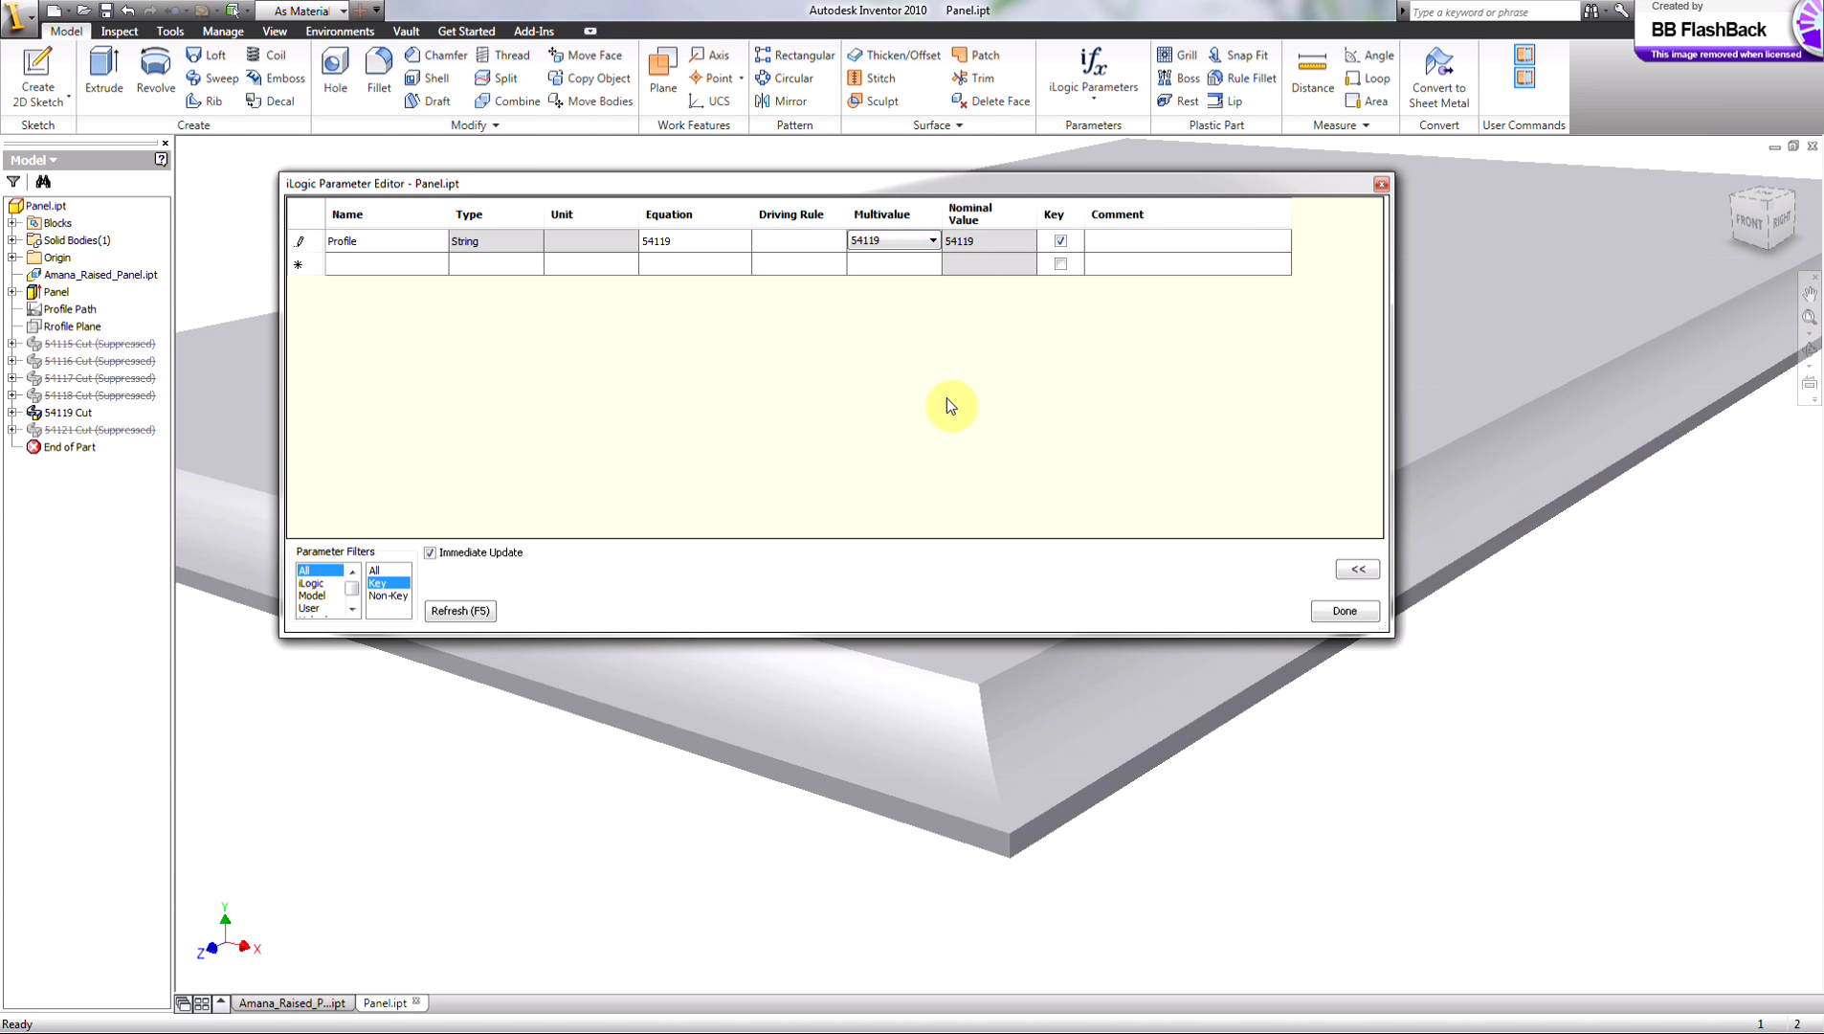
left_click(936, 242)
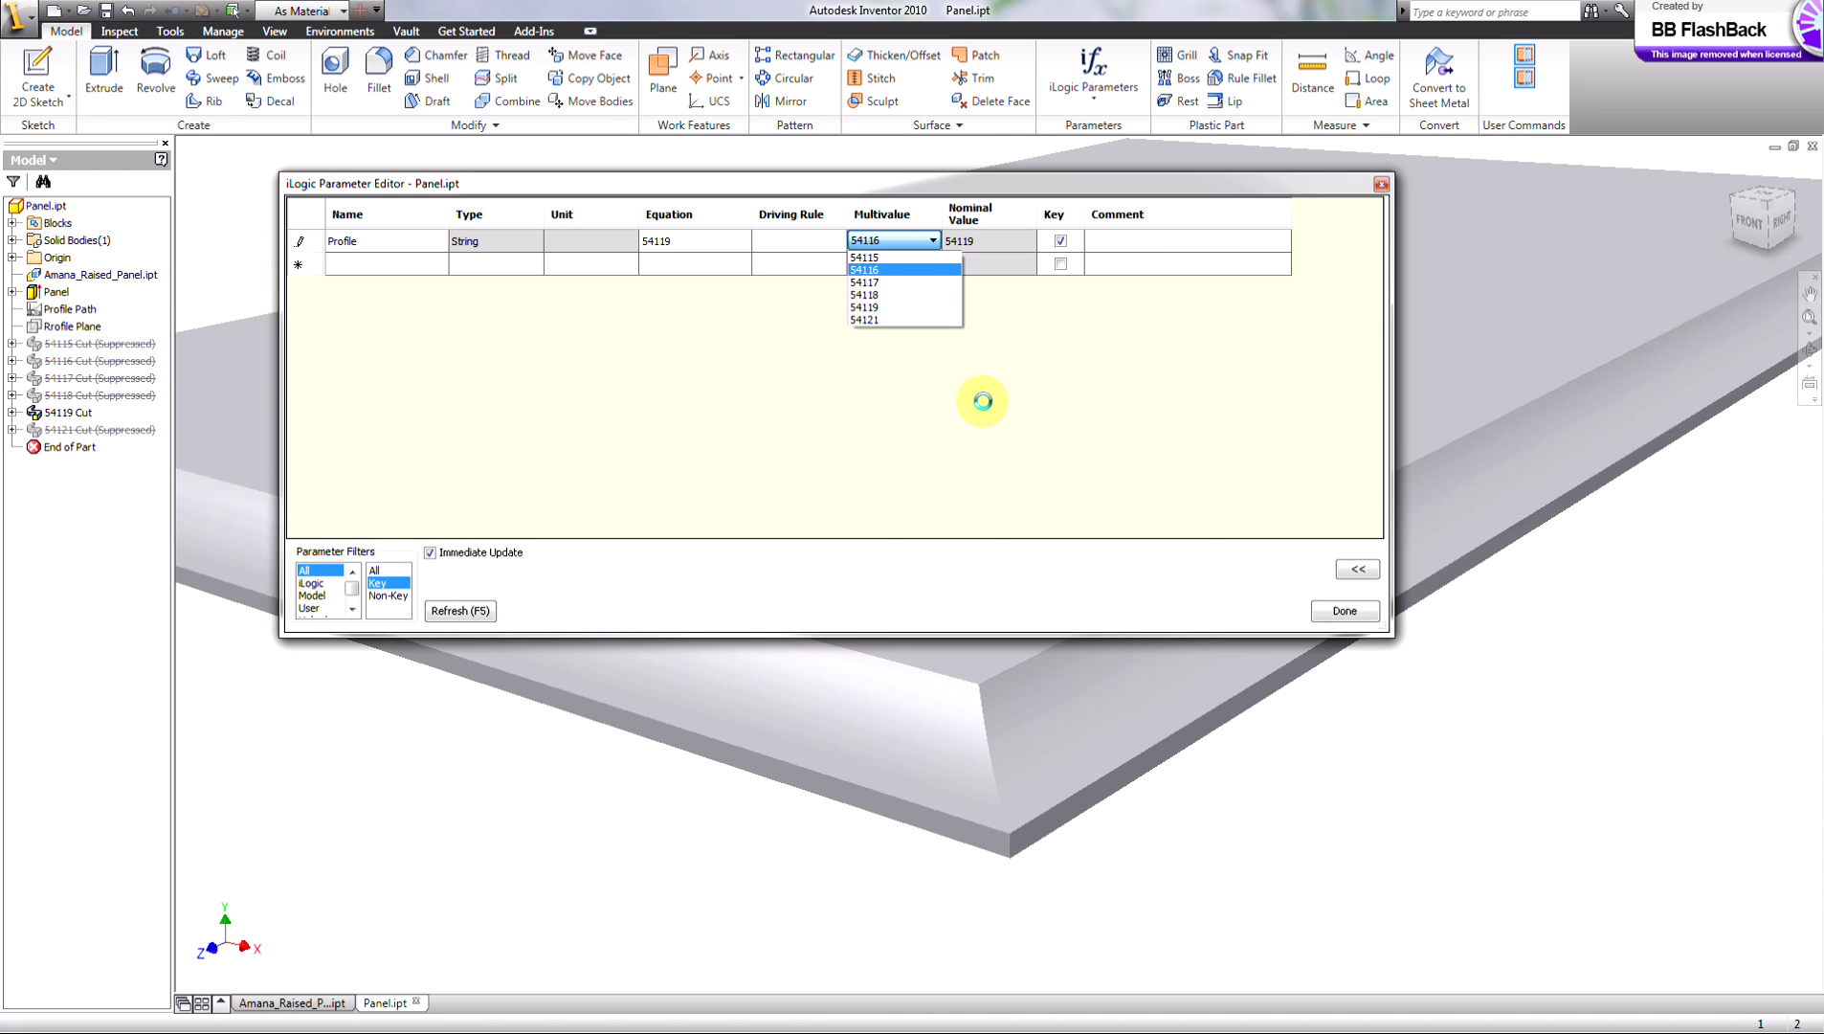
left_click(876, 256)
left_click(933, 240)
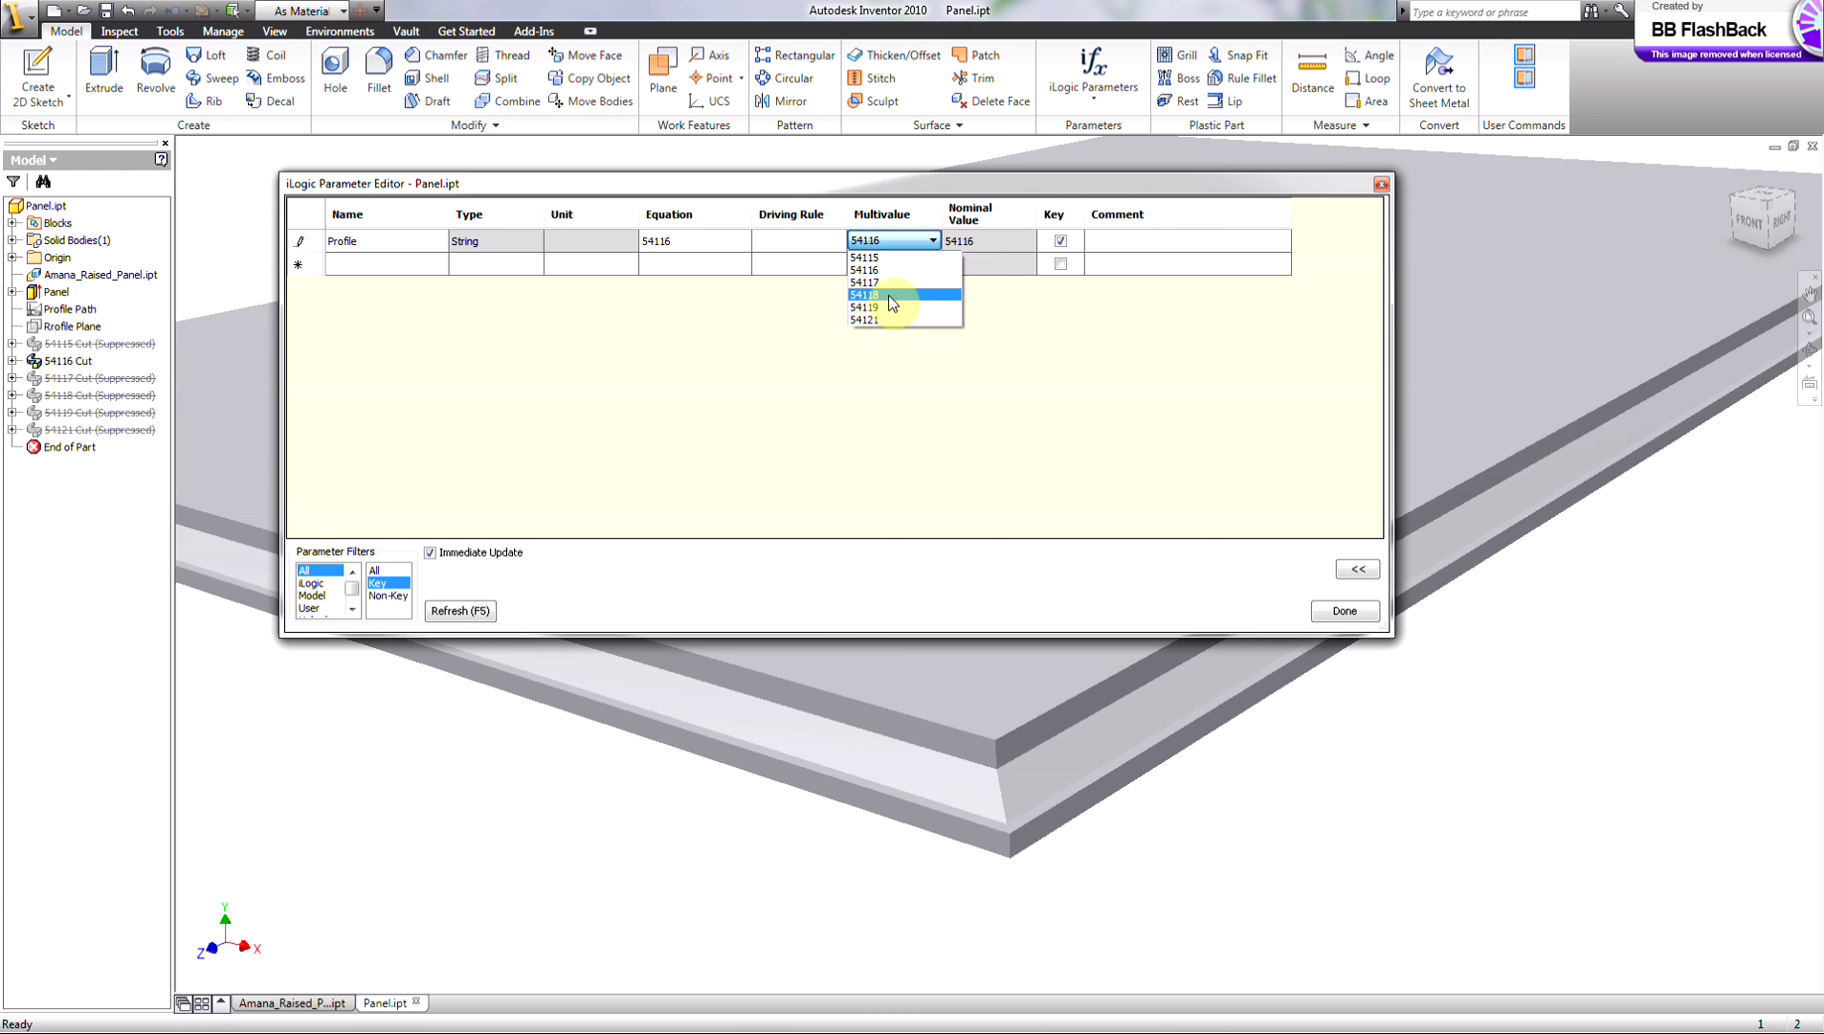
left_click(866, 257)
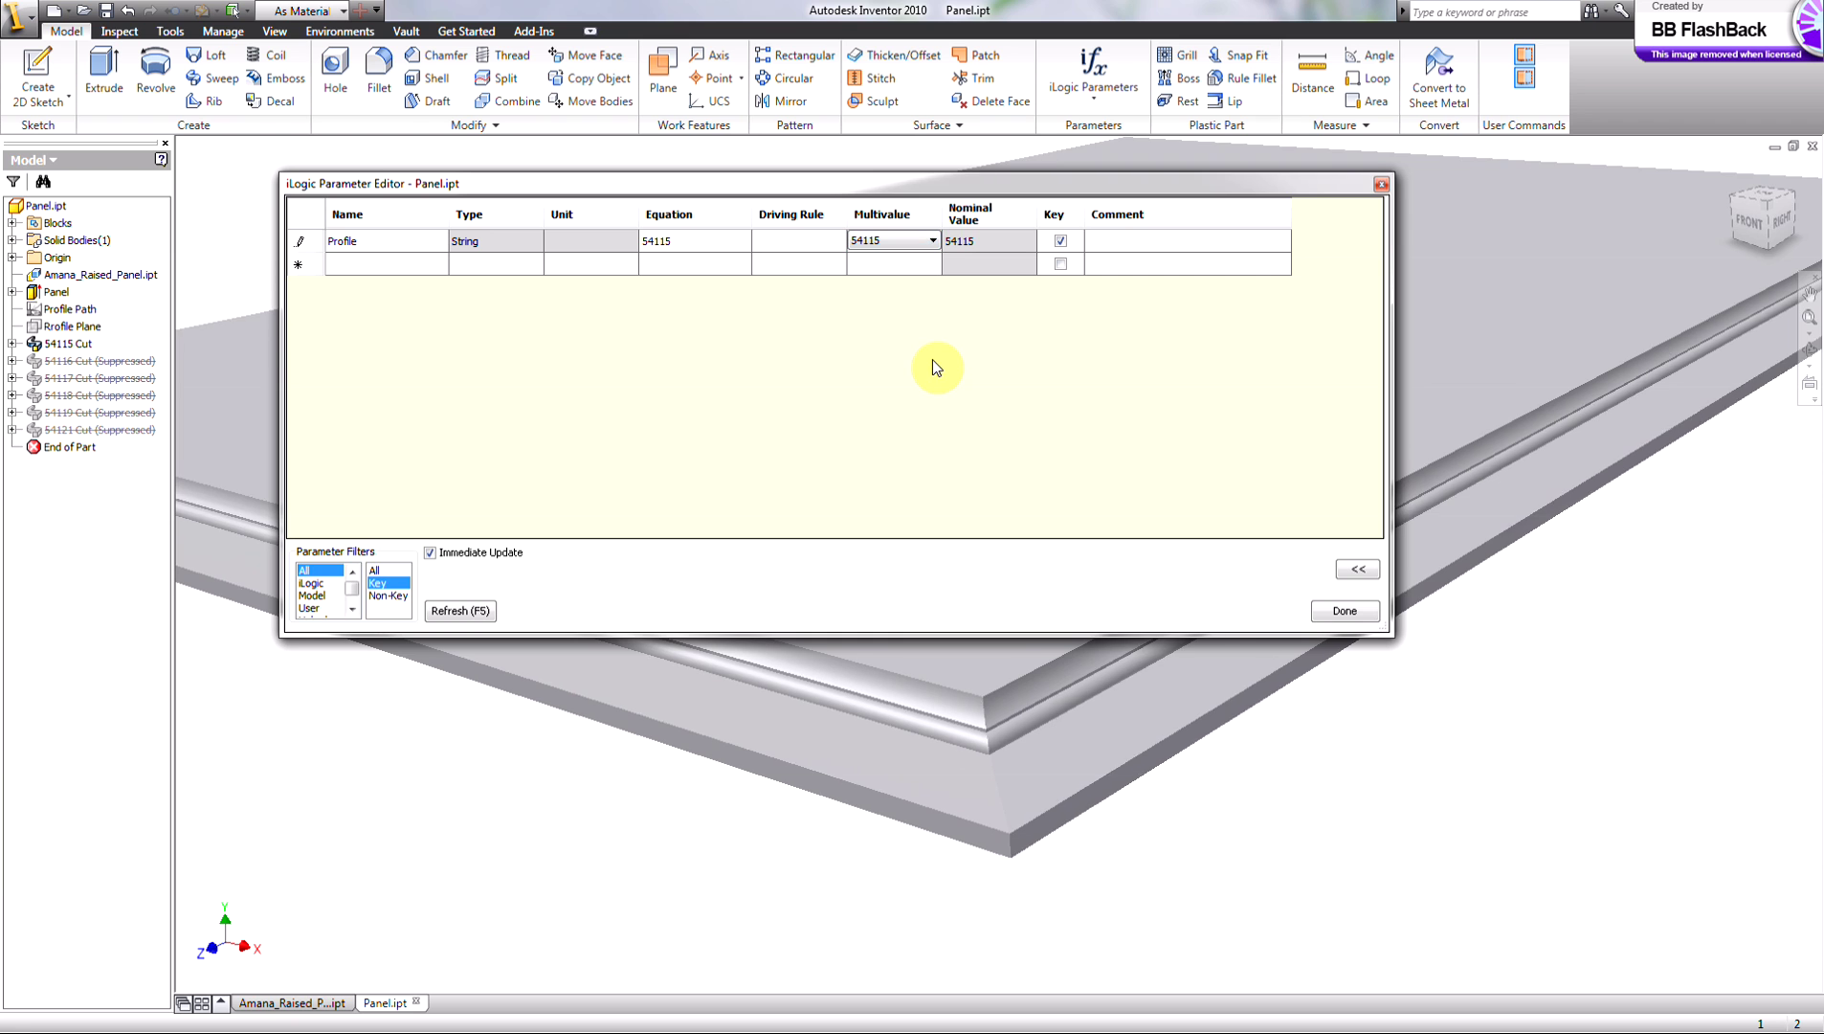
Change the Profile parameter to 54118 and finally to 54121, and close the parameter editor
left_click(933, 241)
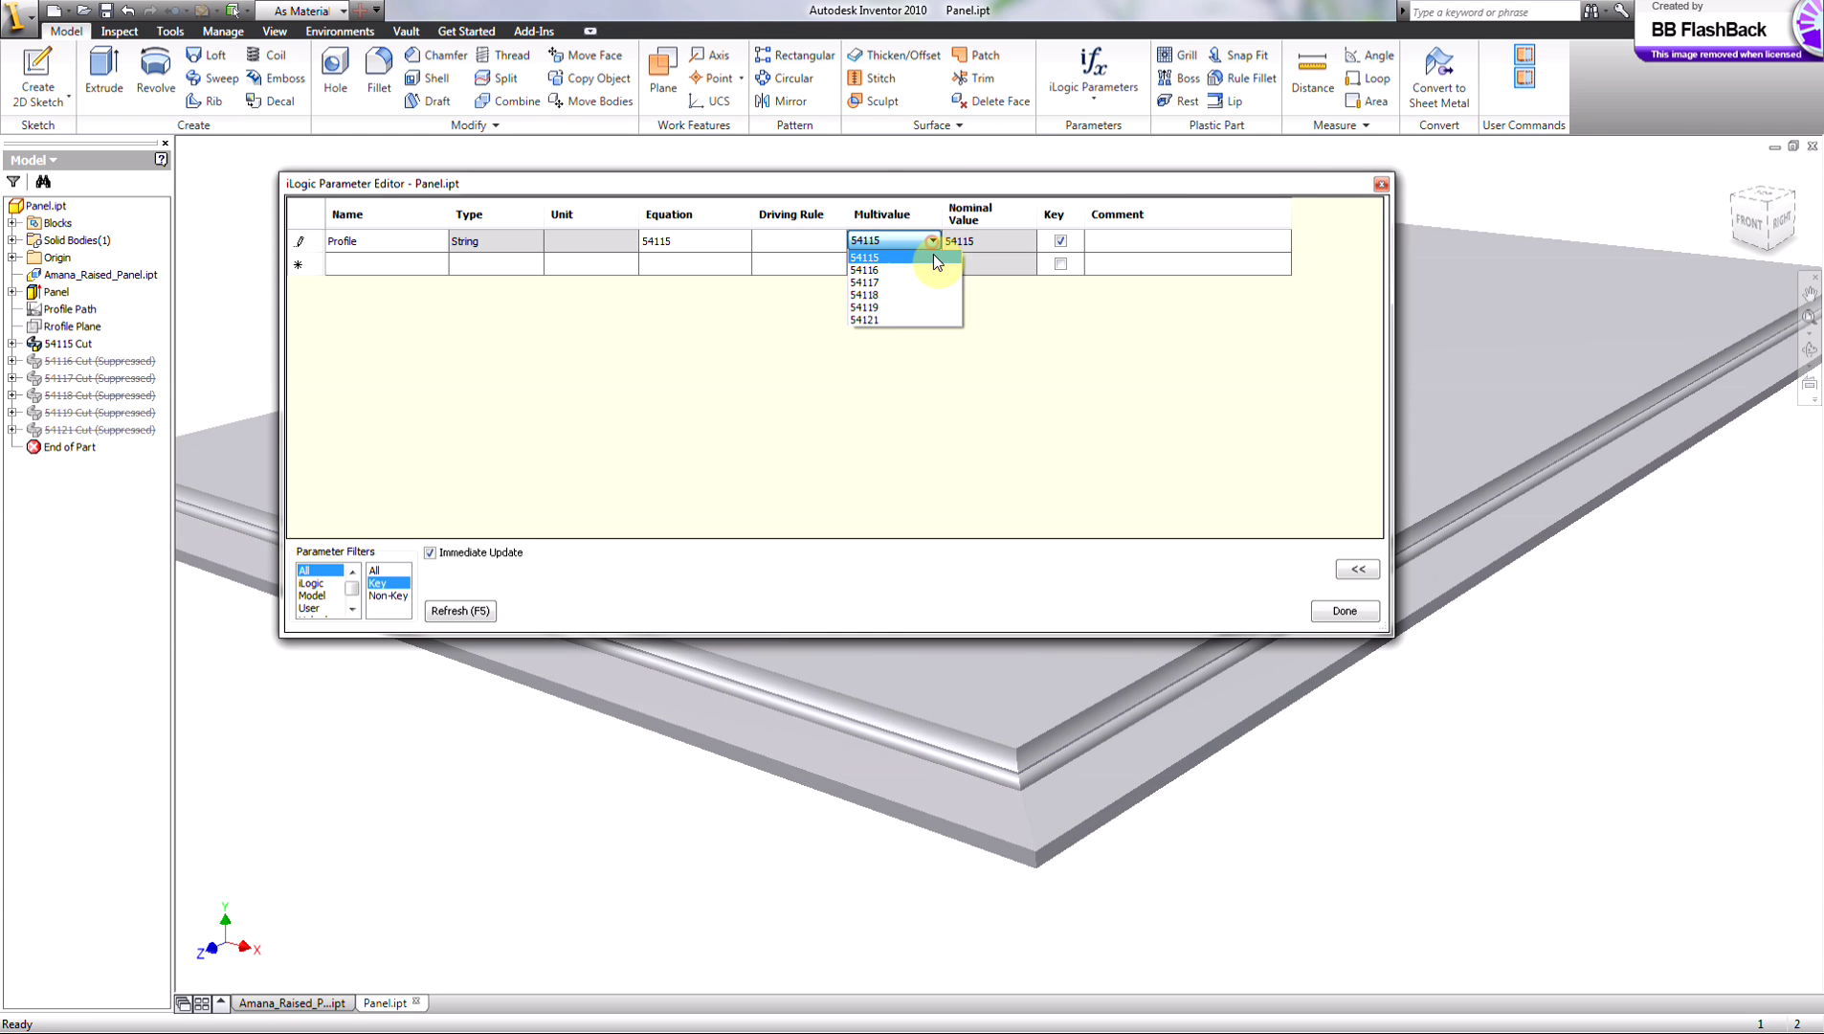
left_click(879, 295)
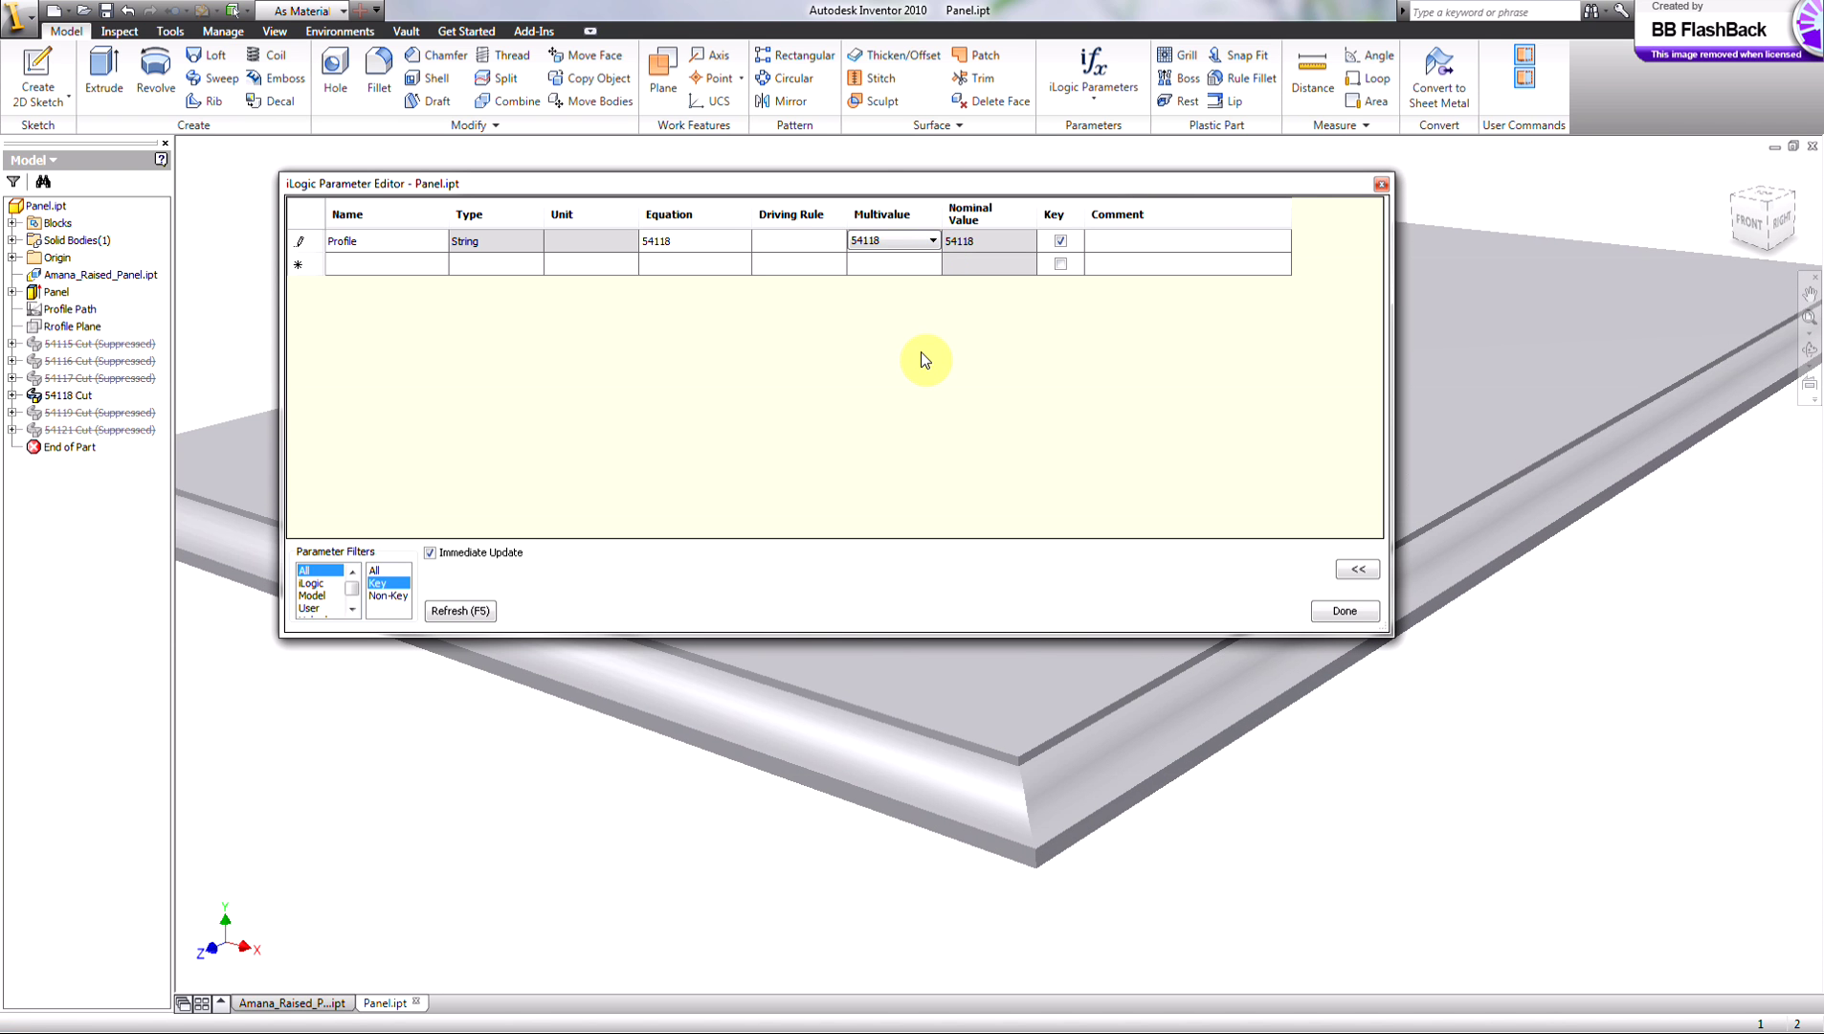
left_click(934, 241)
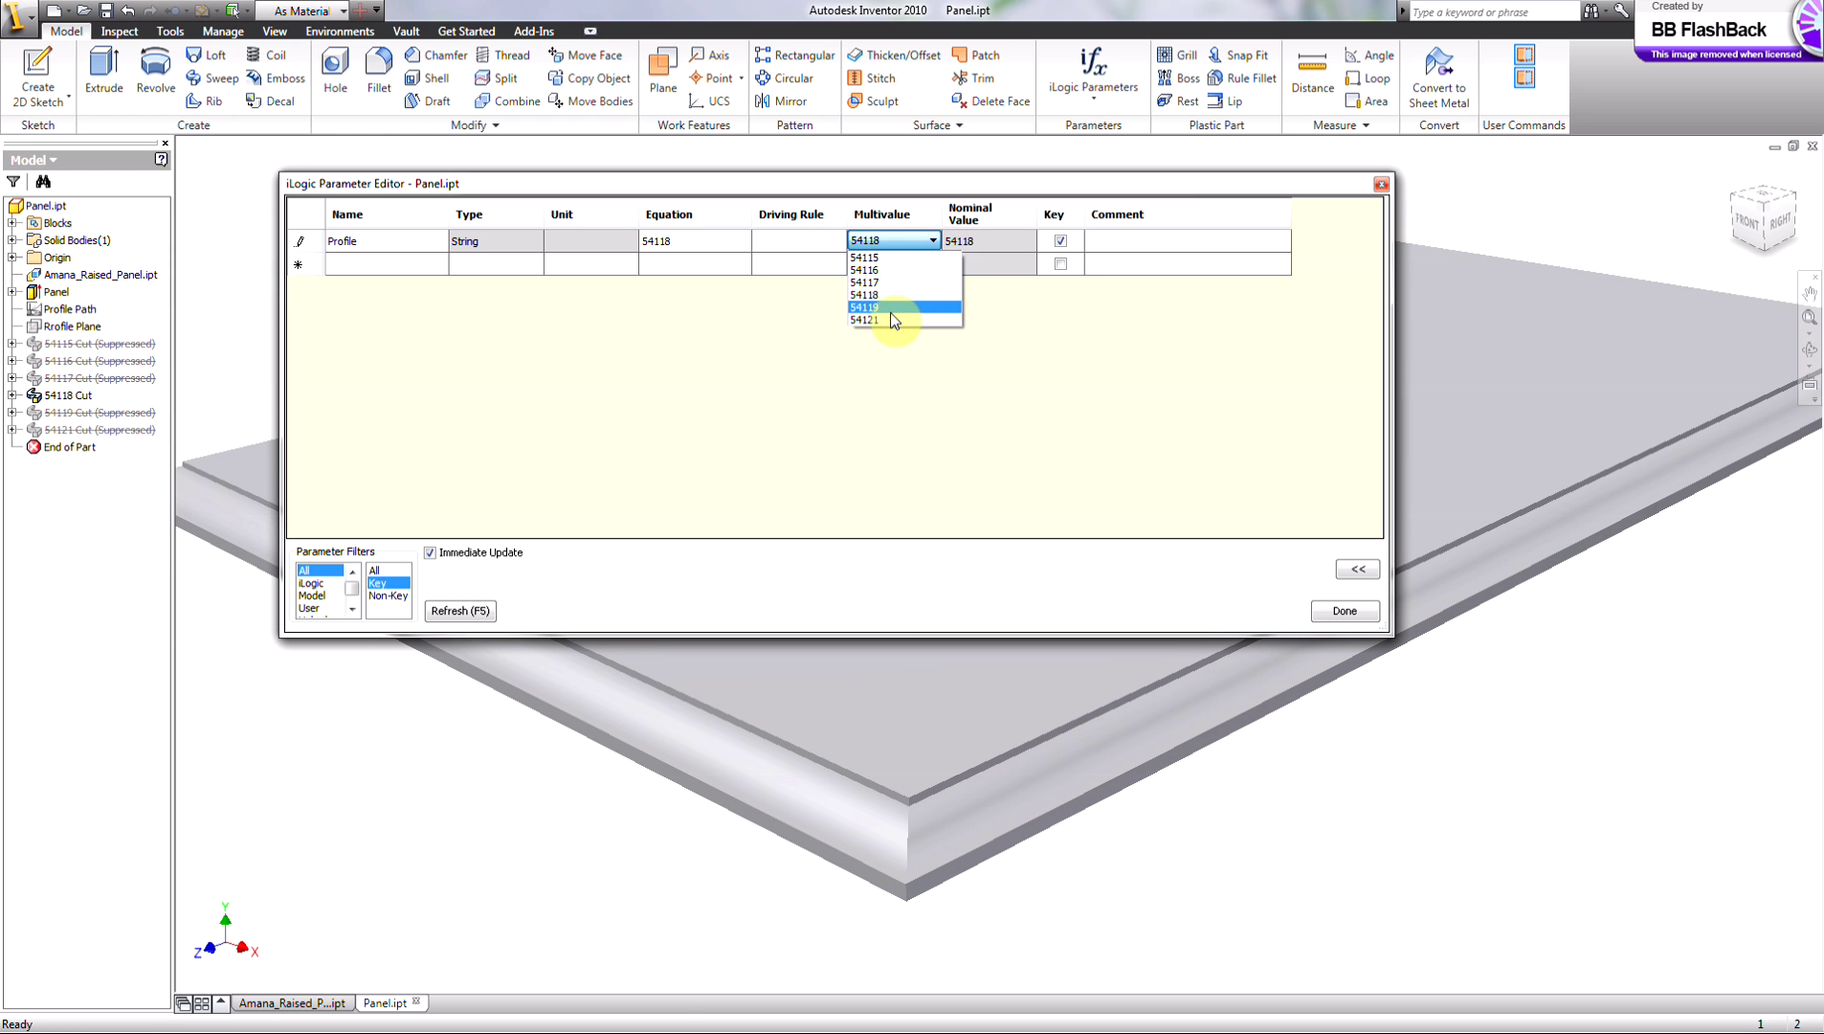
left_click(888, 317)
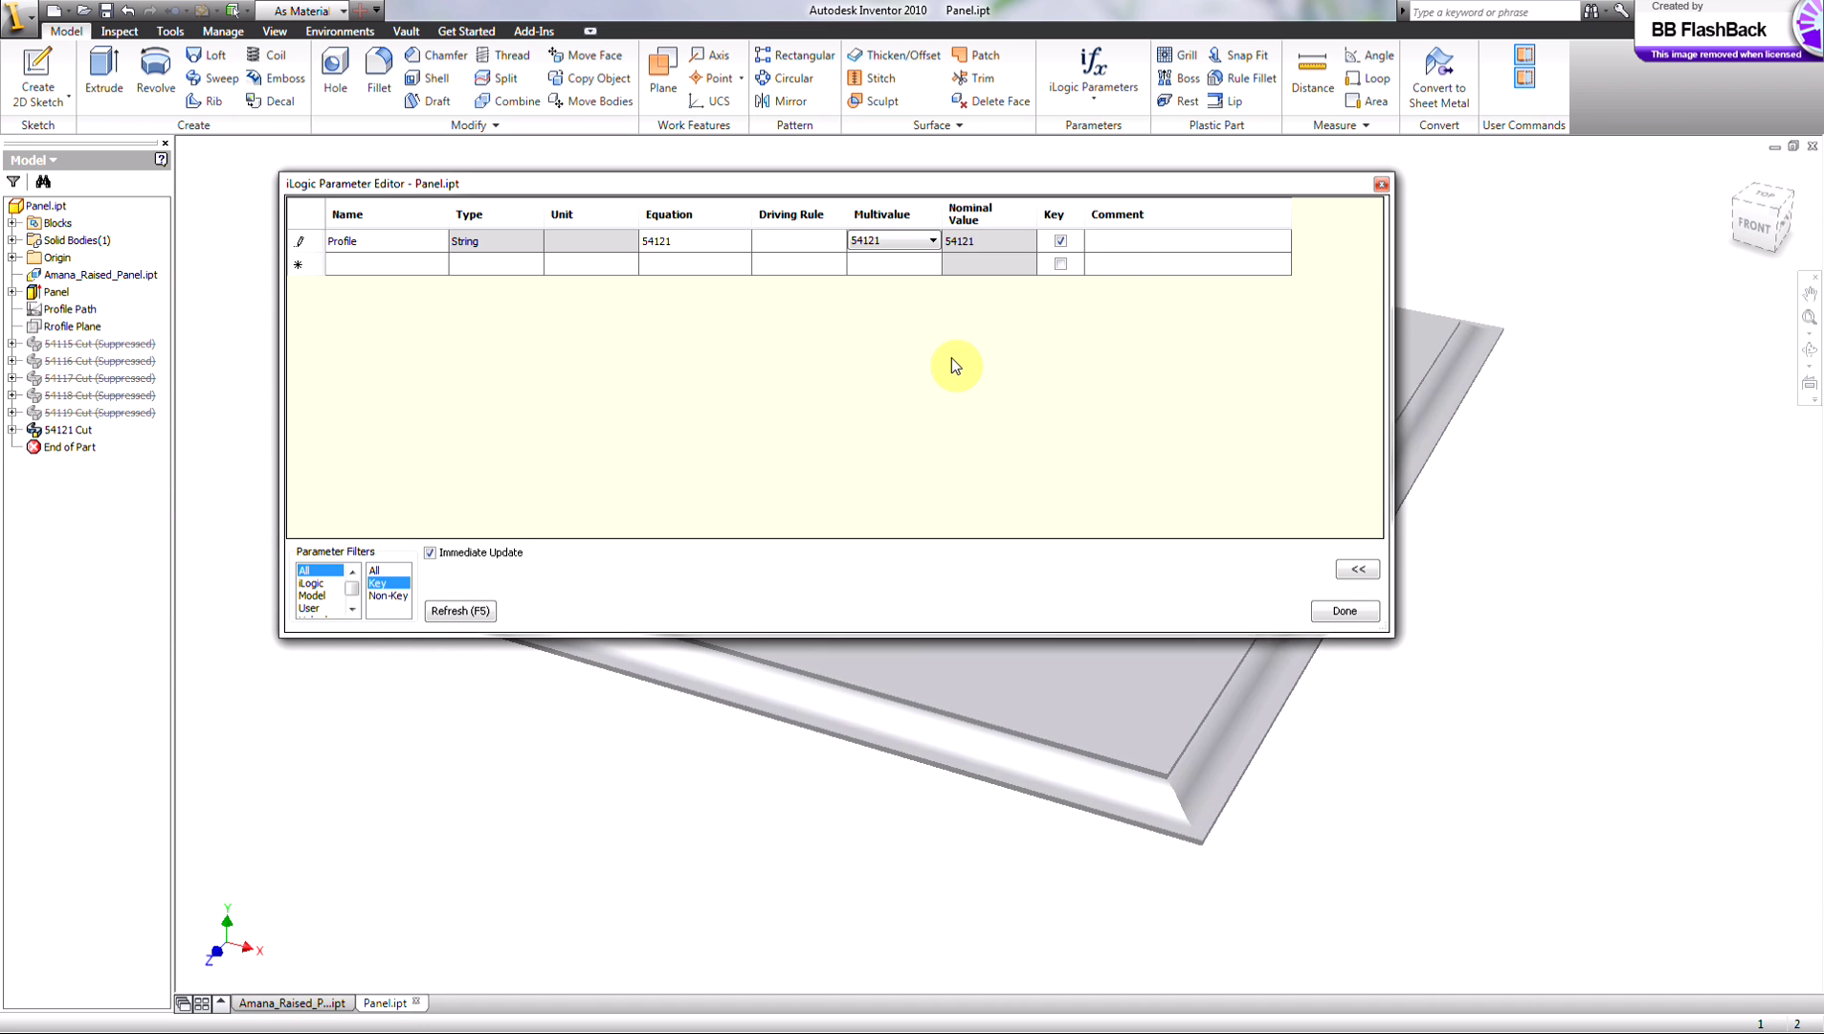
left_click(1344, 610)
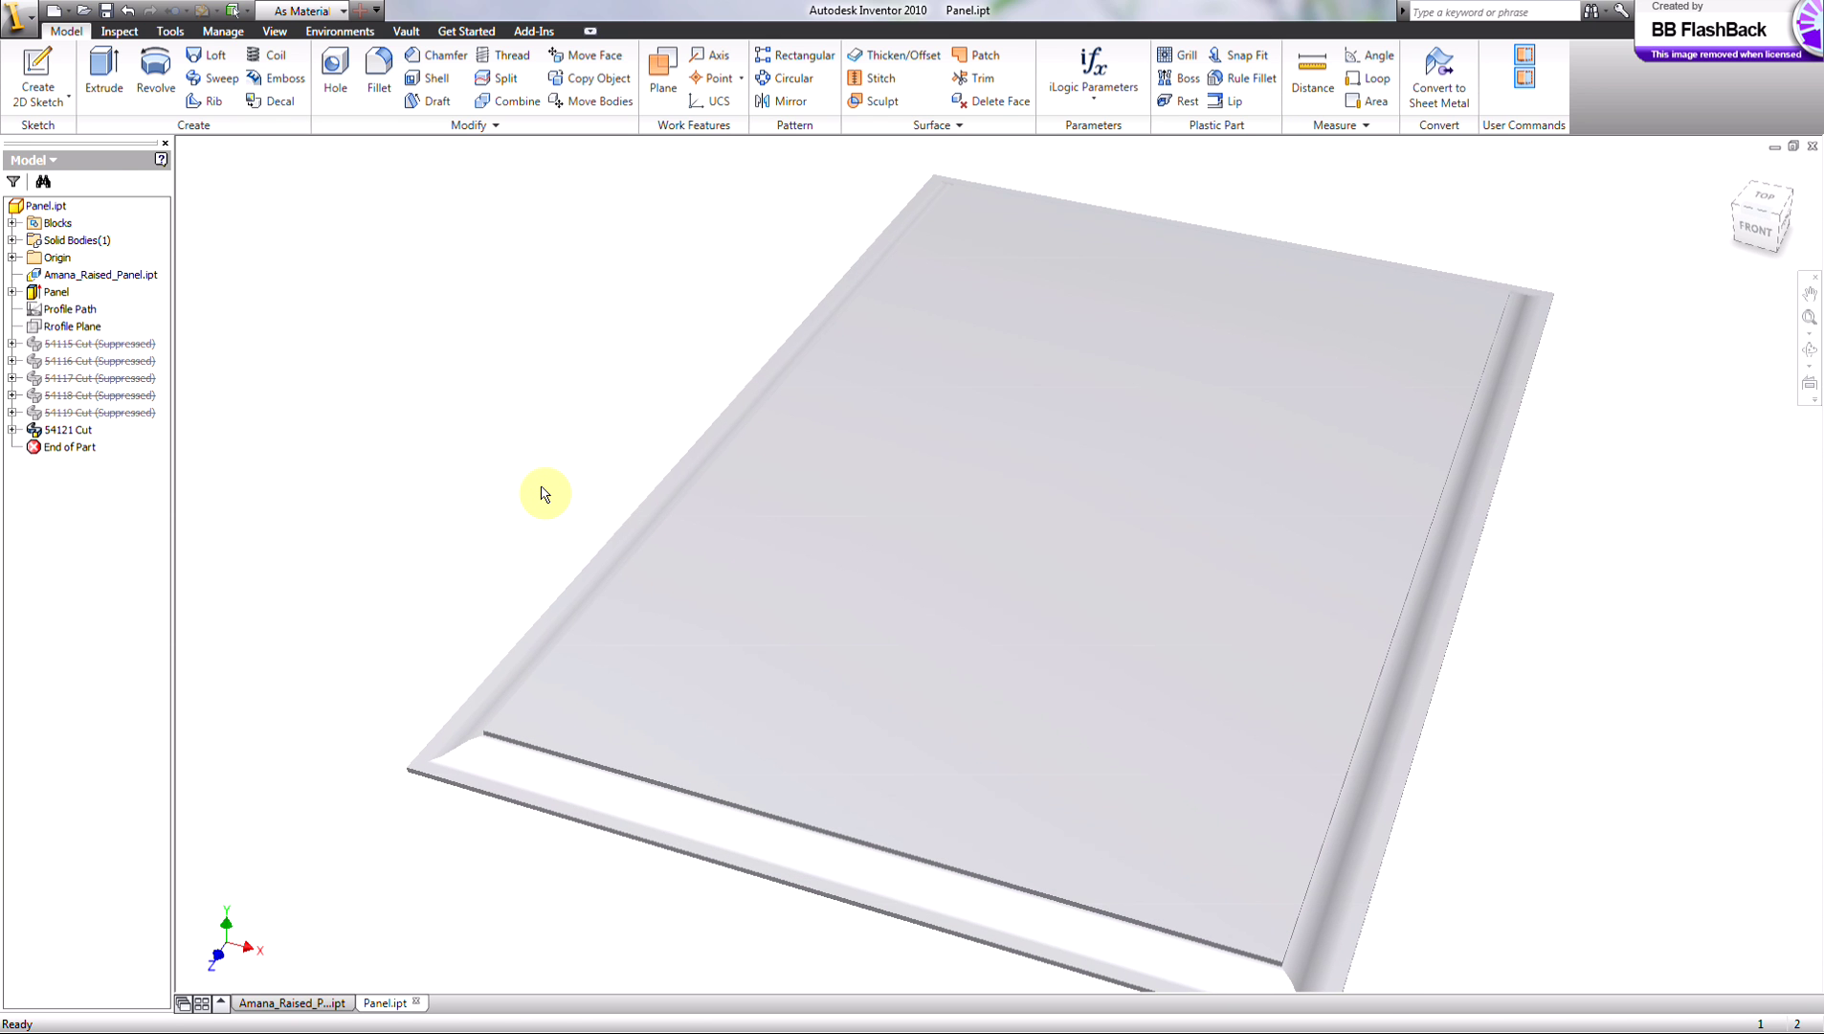
key("F6")
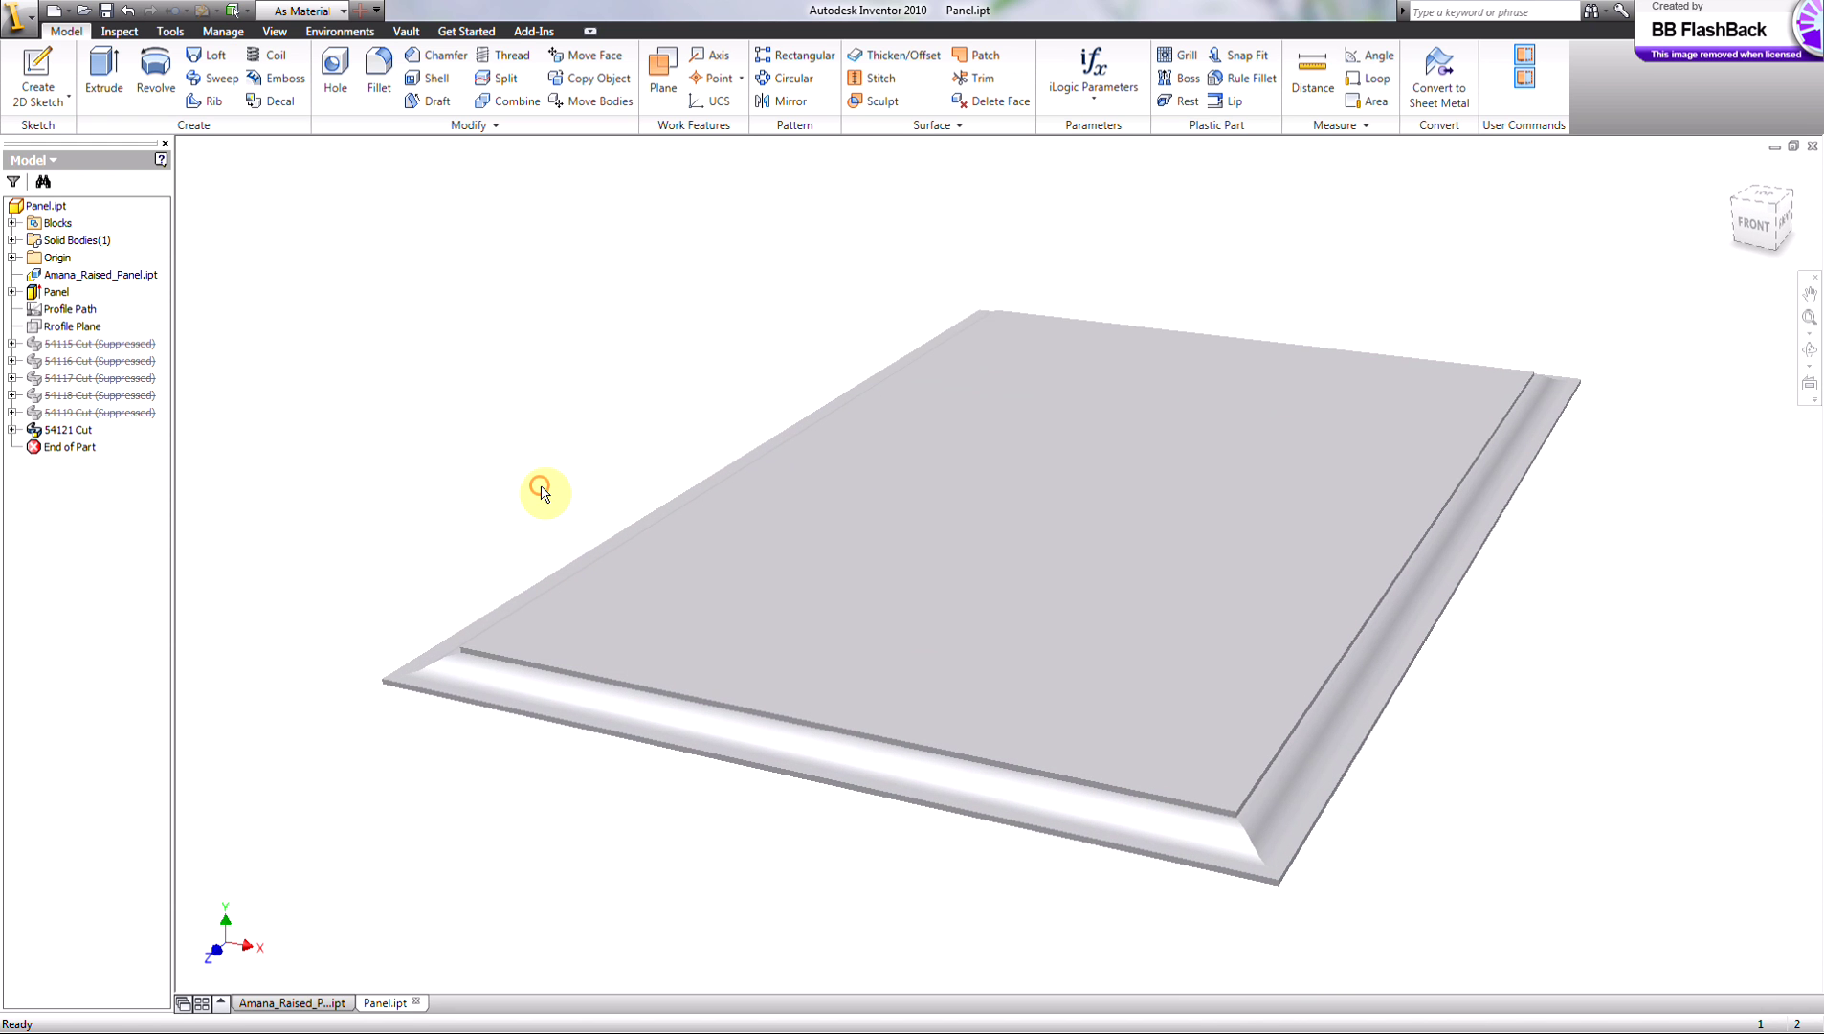